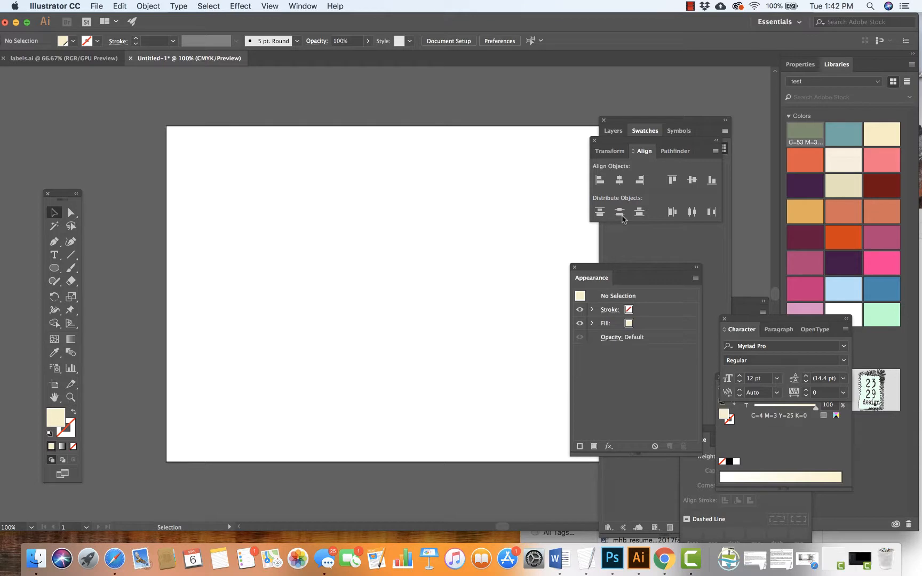
Step: Draw a cream circle about 2.06 in across in the artboard's upper-left area and shift it slightly to the right
click(643, 131)
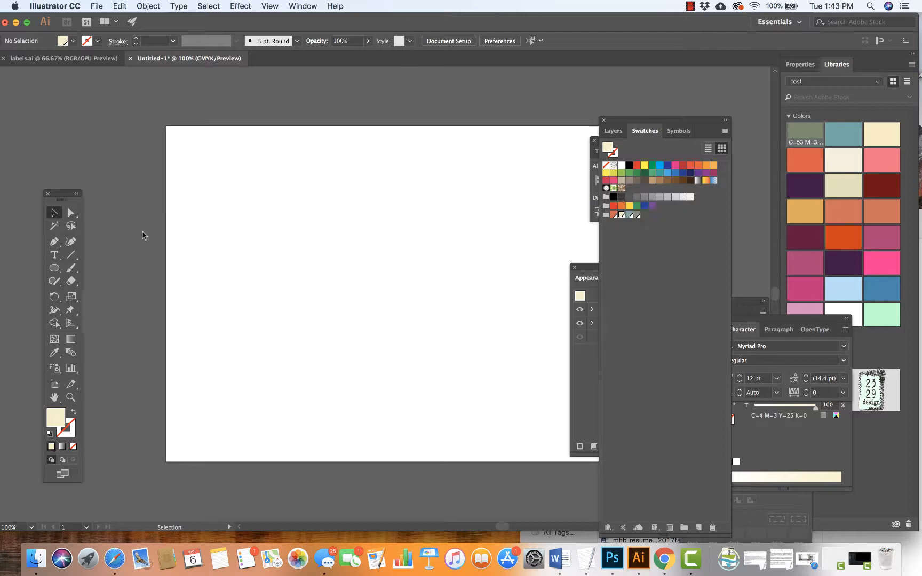
click(53, 269)
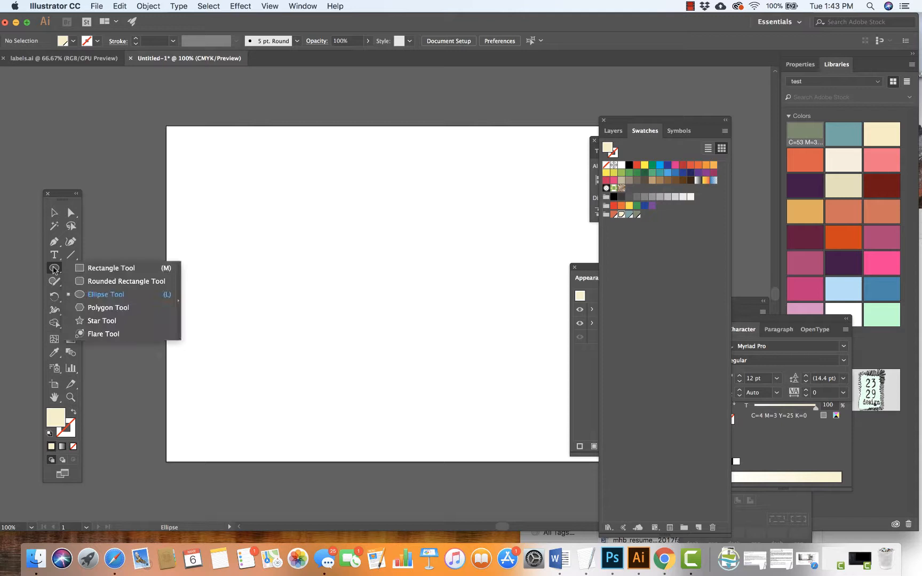
click(79, 295)
drag(195, 163, 277, 239)
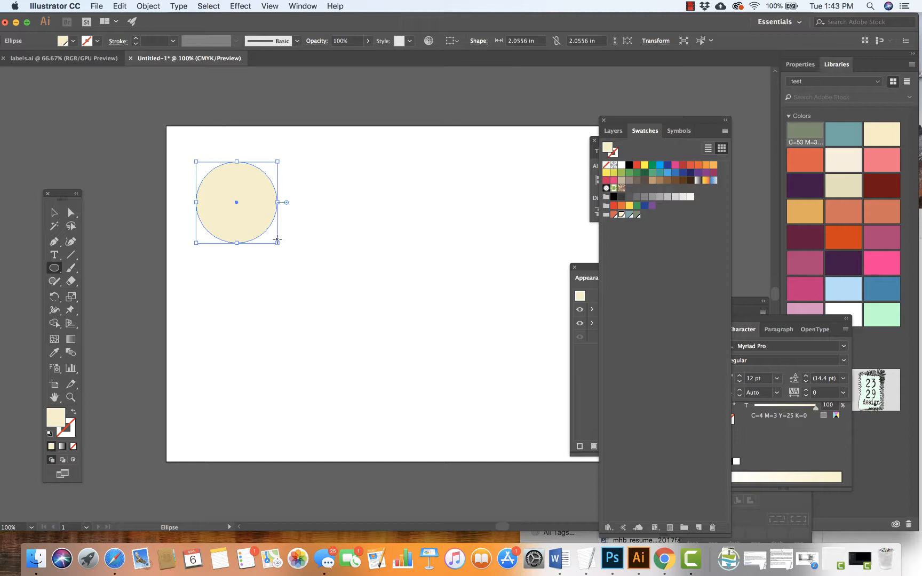
click(54, 212)
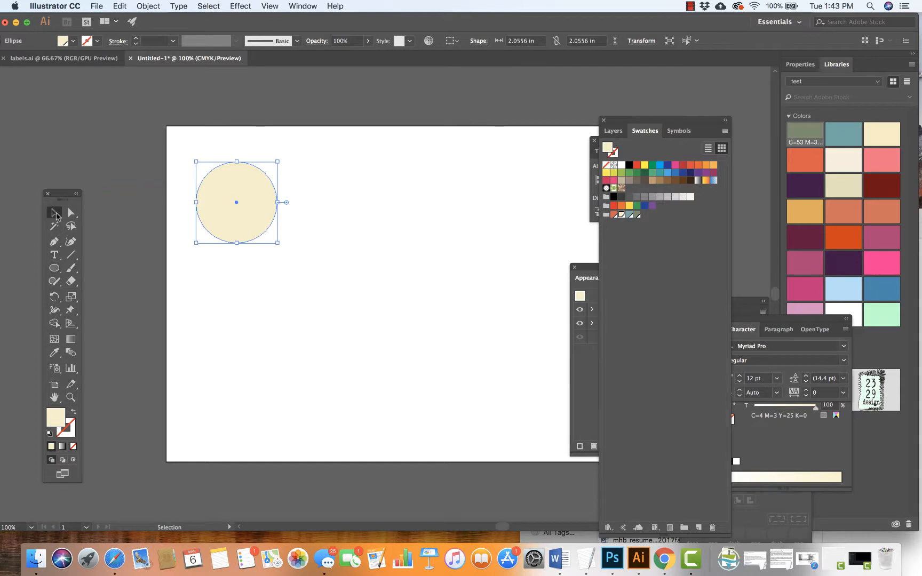
click(245, 322)
drag(237, 243, 278, 248)
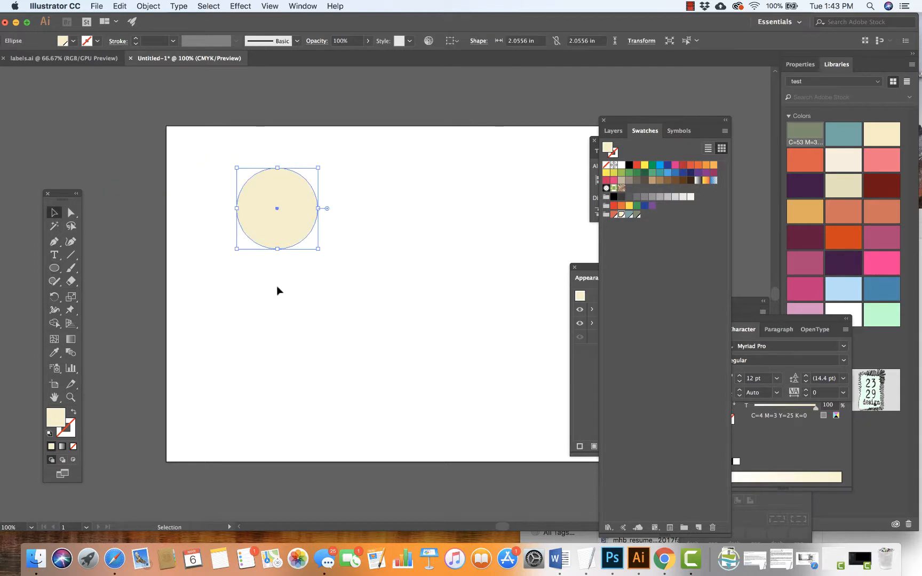
Step: Draw a small circle about 0.67 in across, centred on and overlapping the large circle's top edge
click(54, 273)
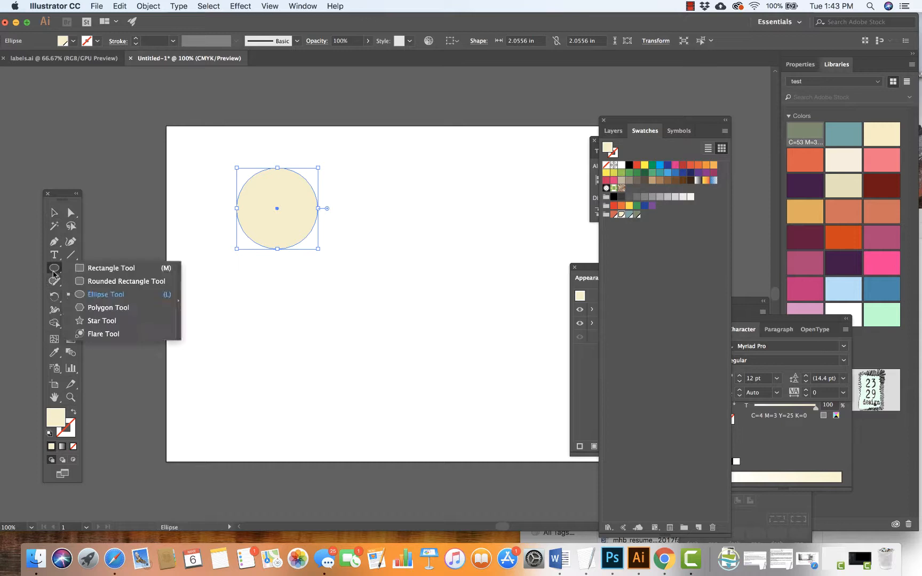
click(85, 294)
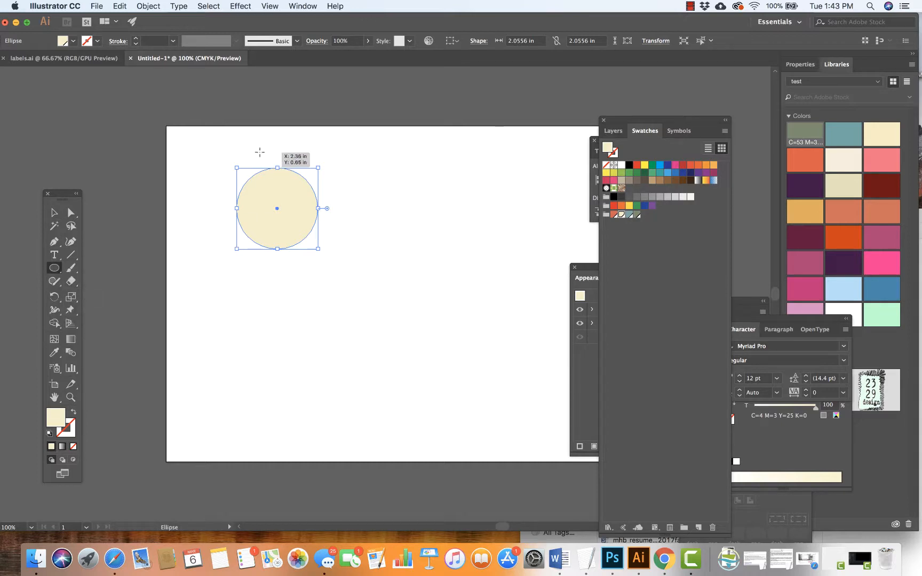
mouse_move(262, 147)
mouse_down()
mouse_move(299, 171)
mouse_move(290, 176)
mouse_up()
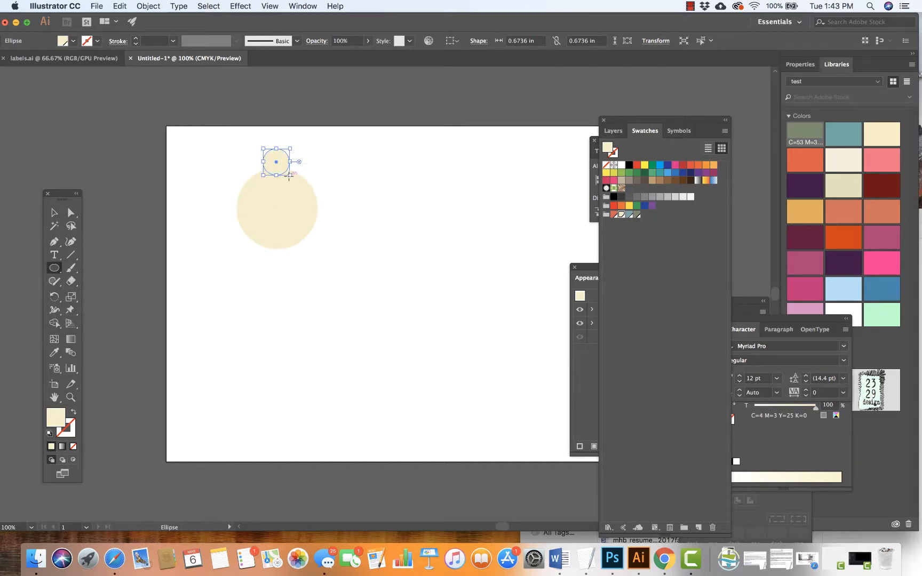
click(305, 7)
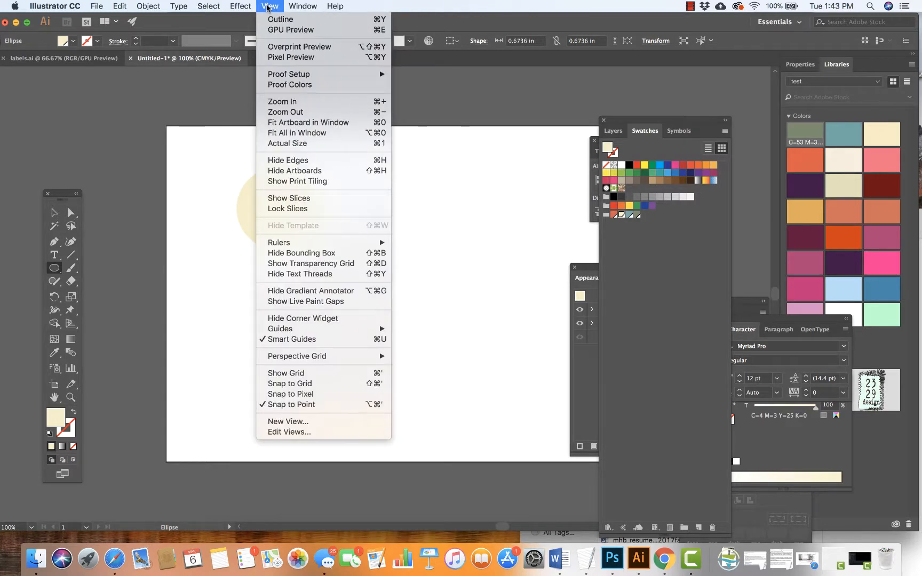
click(203, 285)
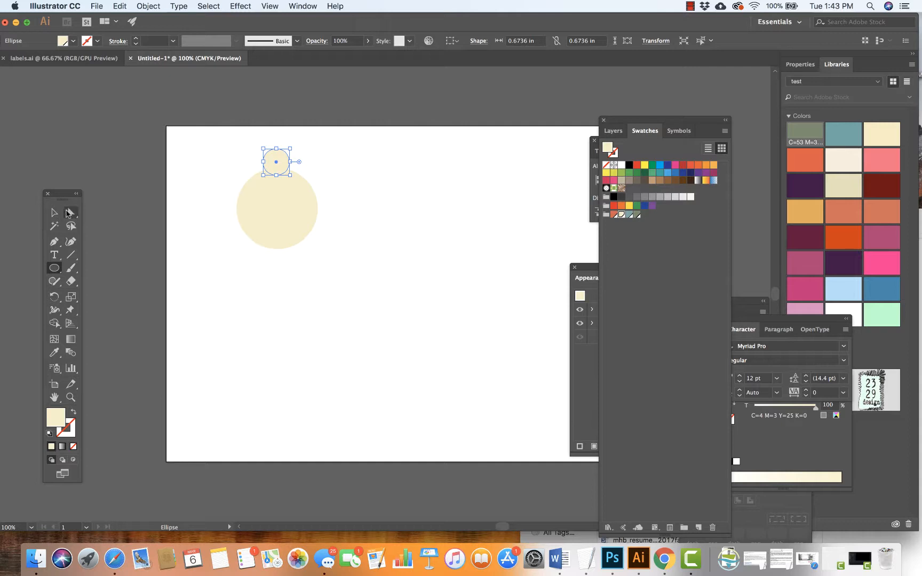
Step: Create a copy of the small circle rotated 30° about the large circle's centre
click(54, 213)
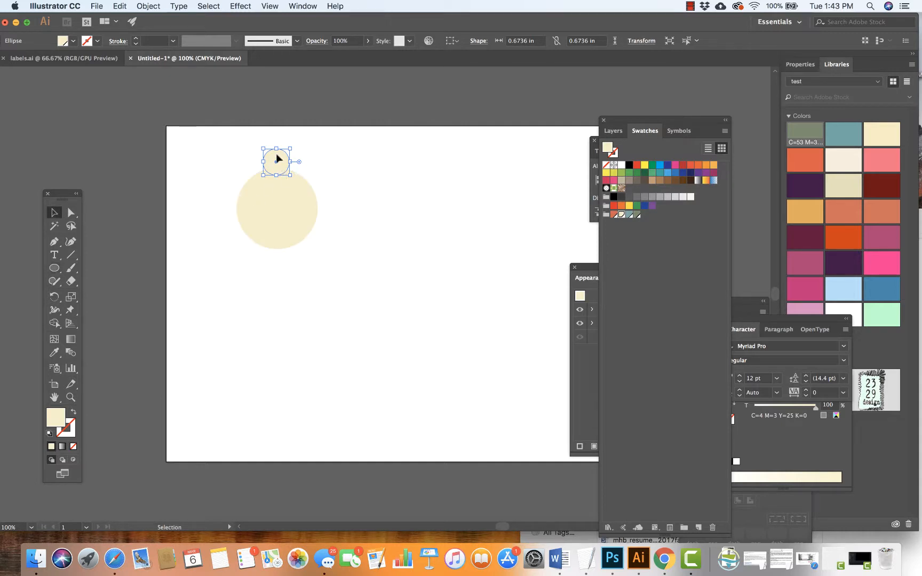
drag(278, 159, 279, 158)
drag(58, 302, 77, 298)
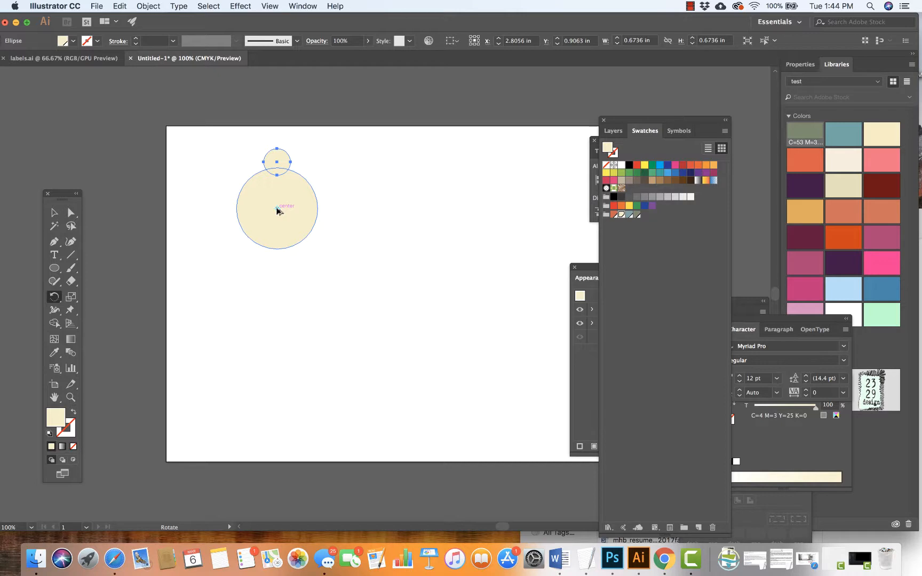
alt+click(277, 209)
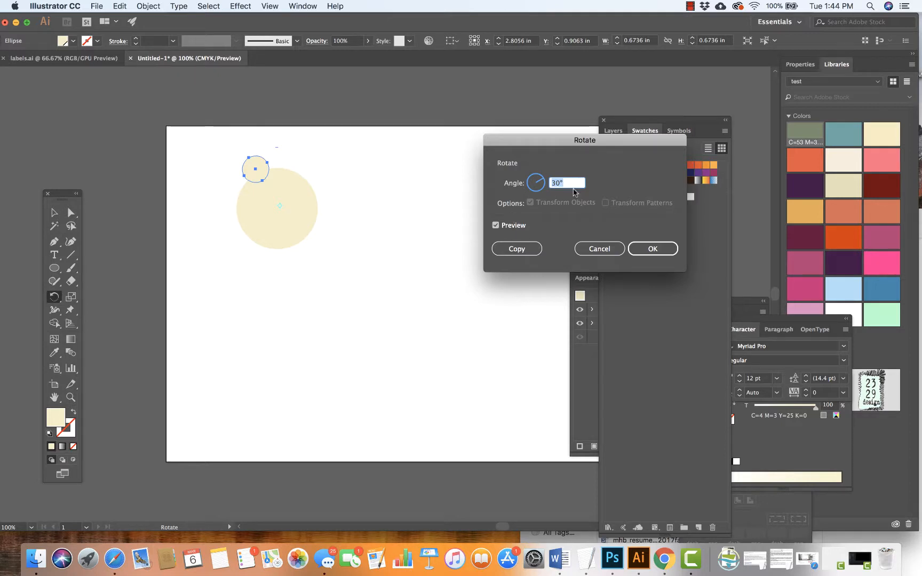
click(517, 249)
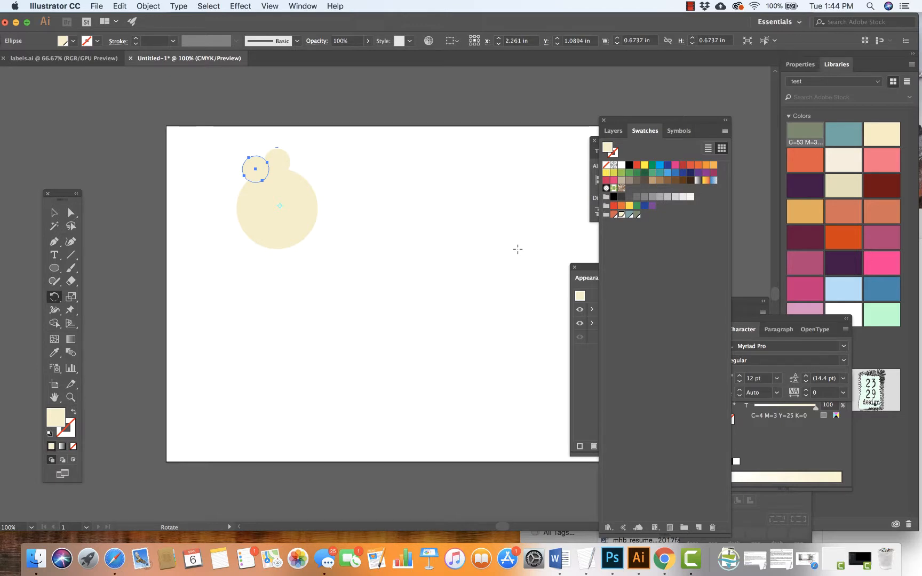
Step: Repeat the rotated copy until 12 small circles ring the large circle, and deselect everything
key(super+d)
key(super+d)
key(super+d)
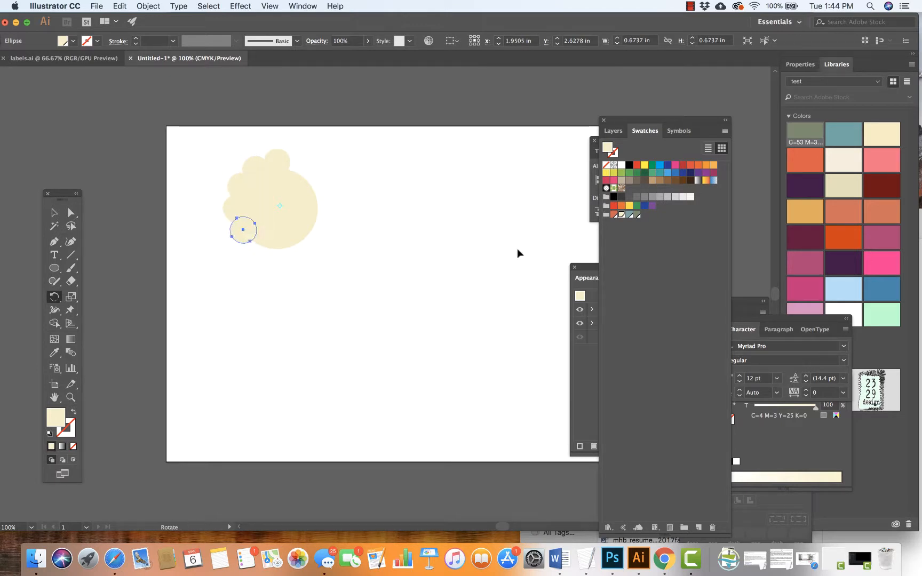
key(super+d)
key(super+d)
key(super+d)
key(super+d)
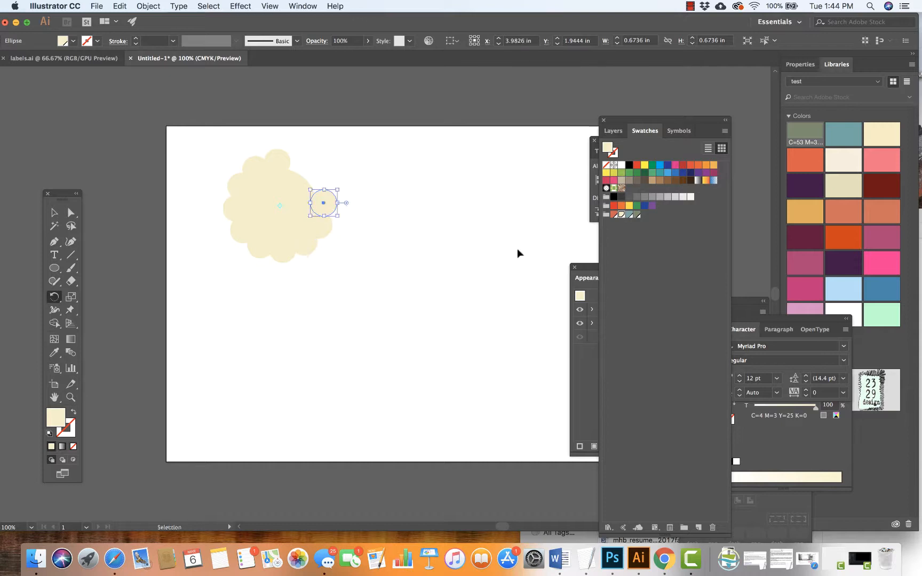
key(super+d)
key(super+d)
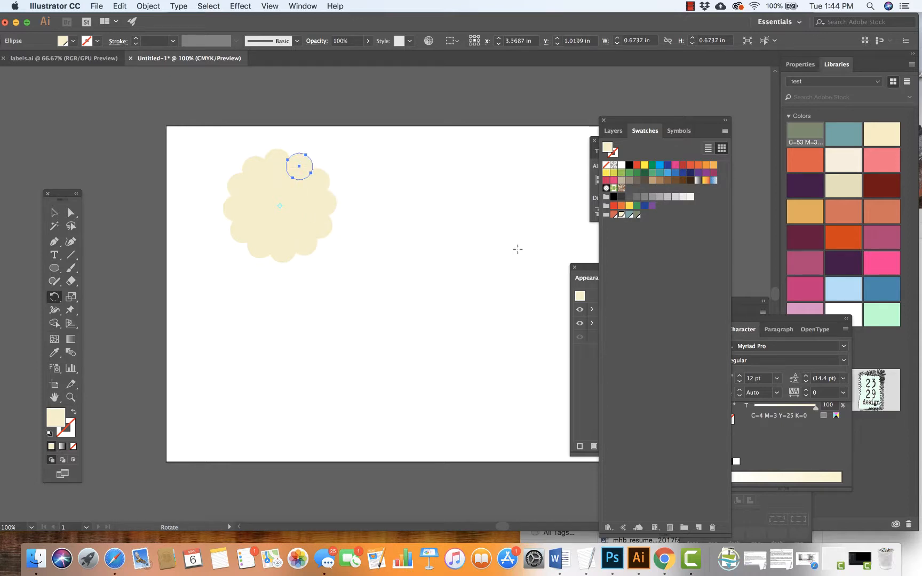
click(54, 214)
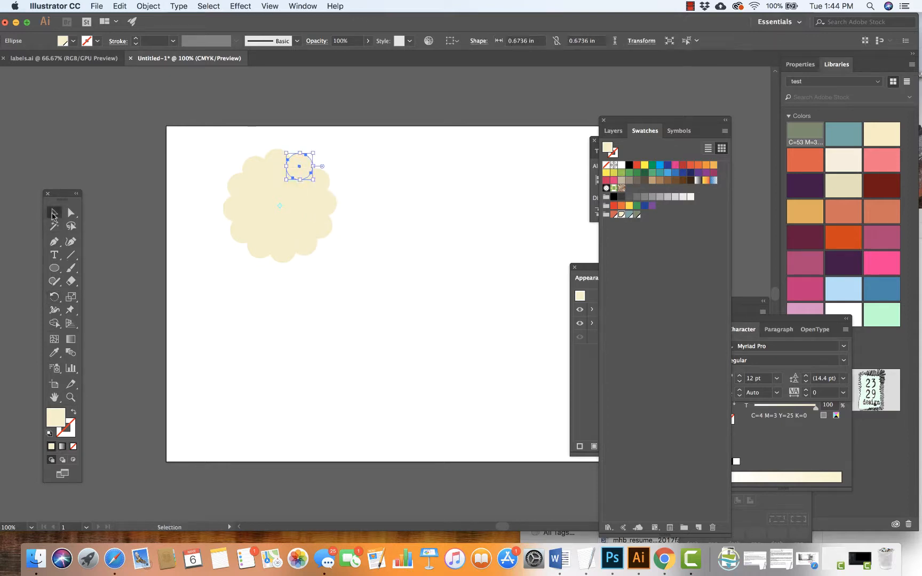
click(211, 341)
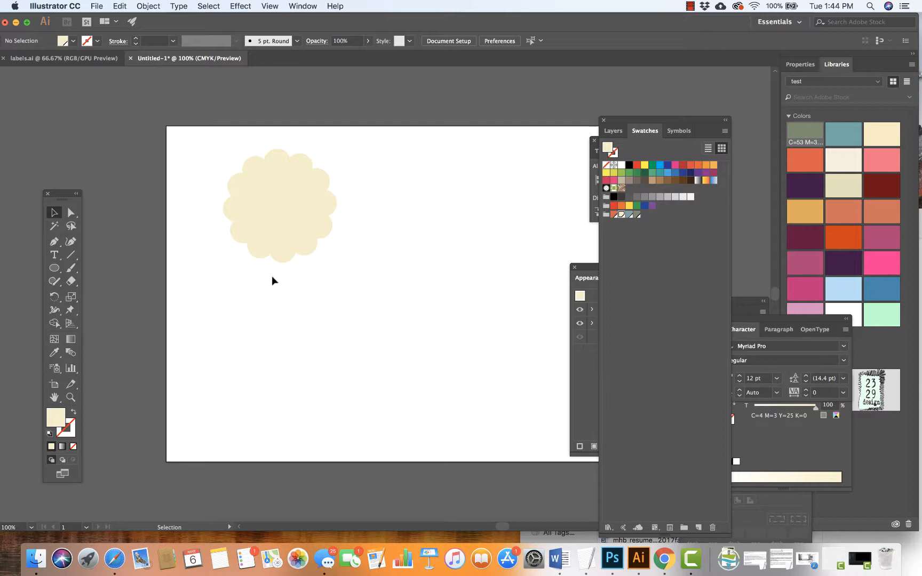
click(285, 255)
click(283, 214)
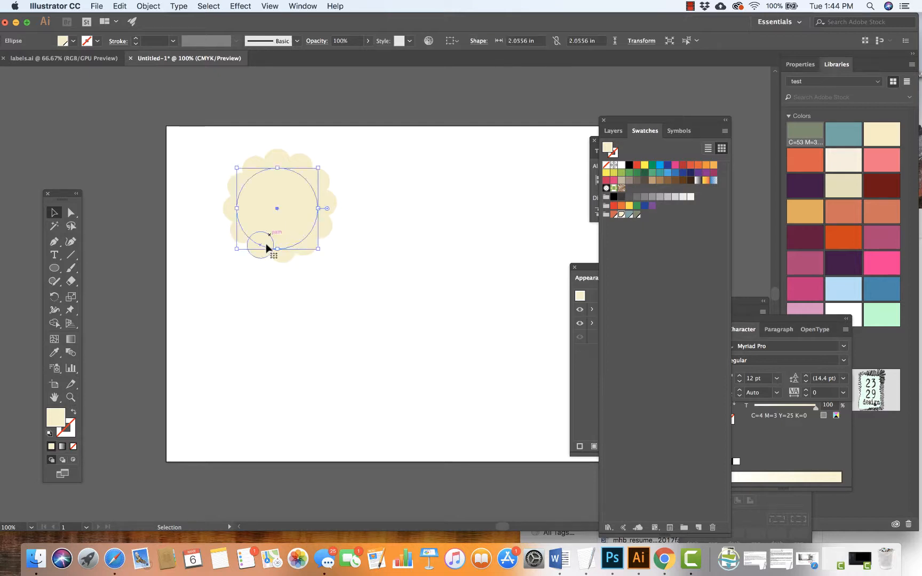
click(263, 251)
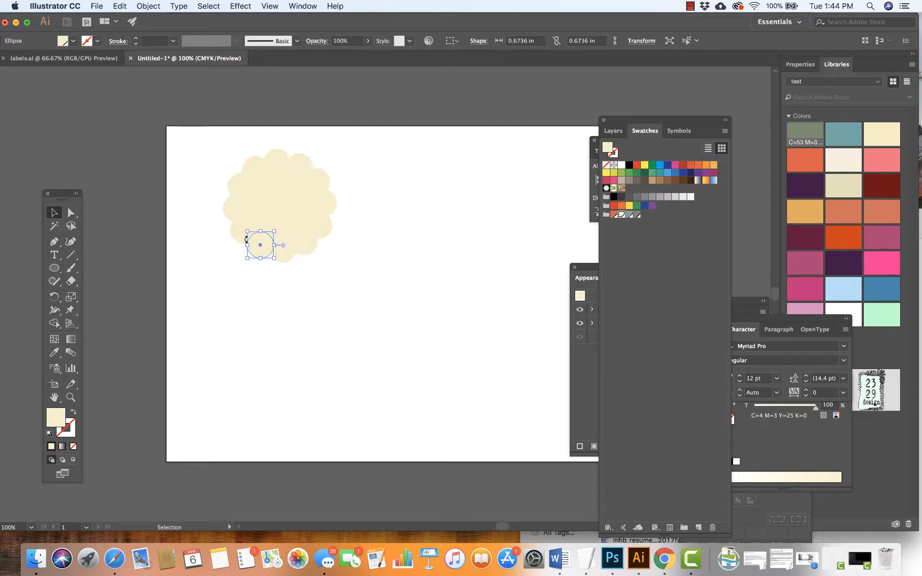
click(285, 370)
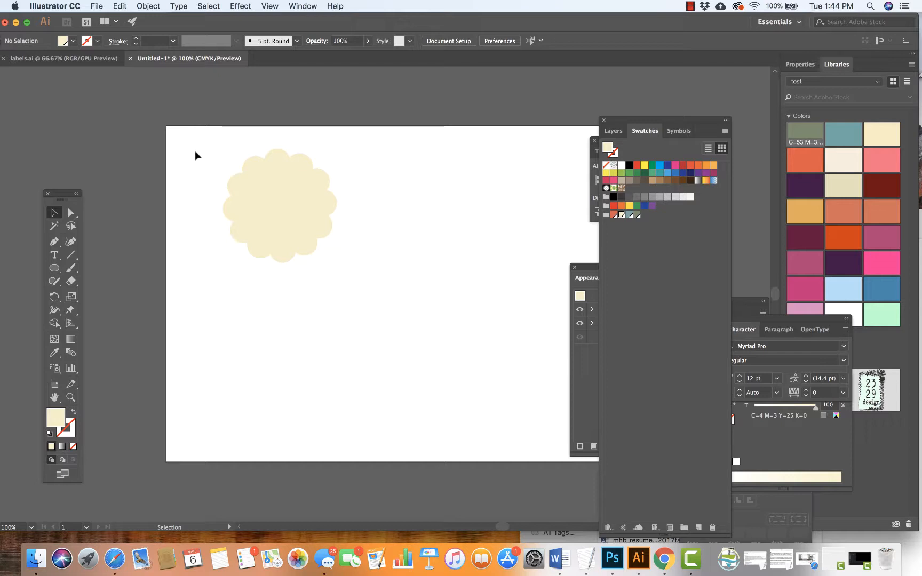
Step: Select the large circle with all its small circles and unite them into one scalloped shape using Pathfinder
drag(198, 145, 360, 275)
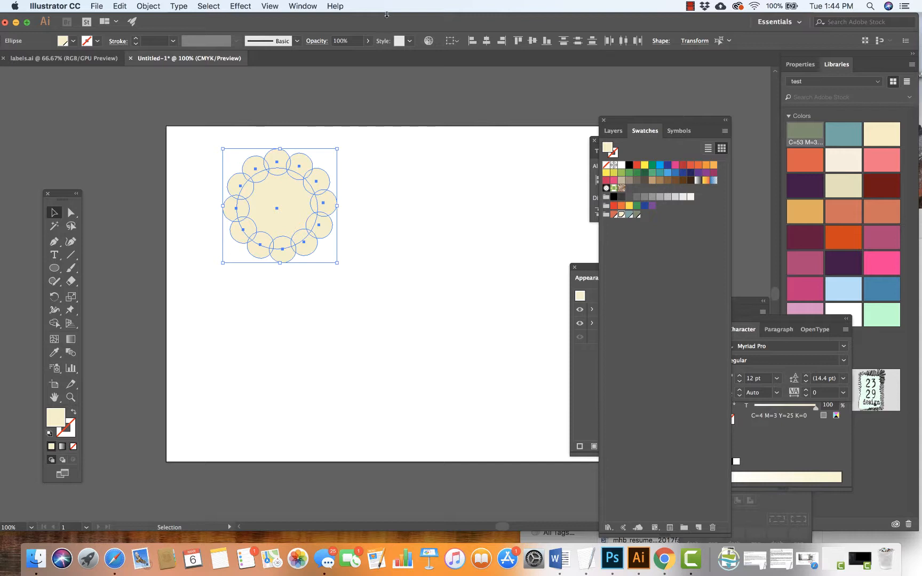
click(303, 6)
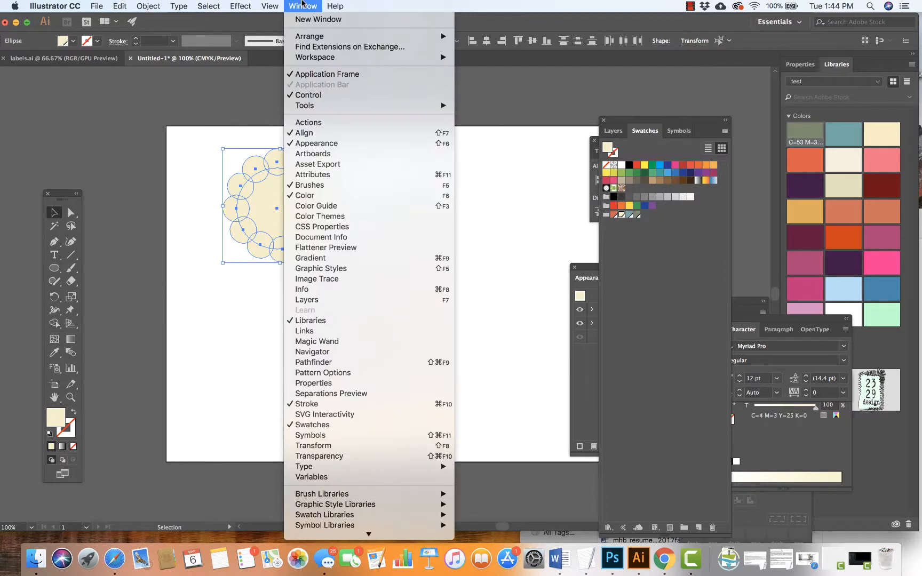
click(316, 365)
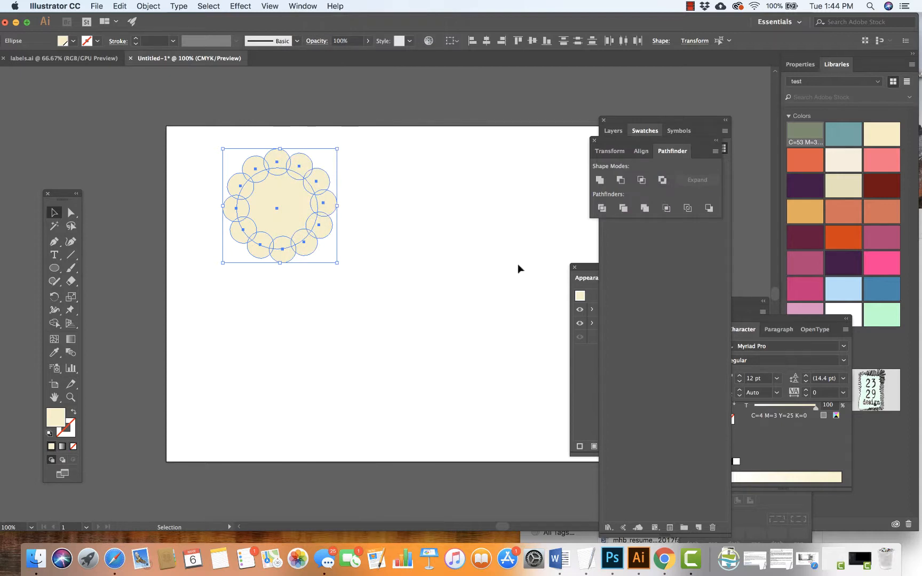
click(602, 182)
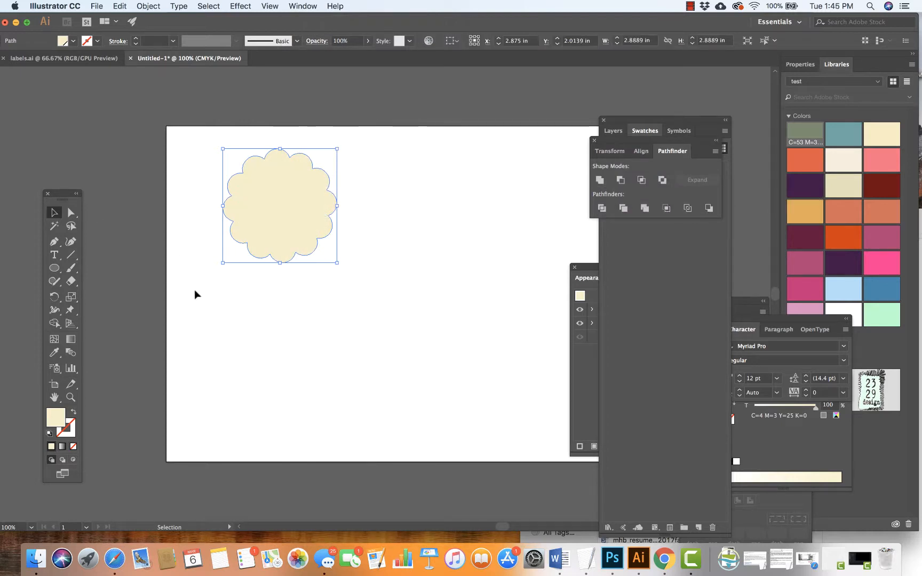
click(261, 340)
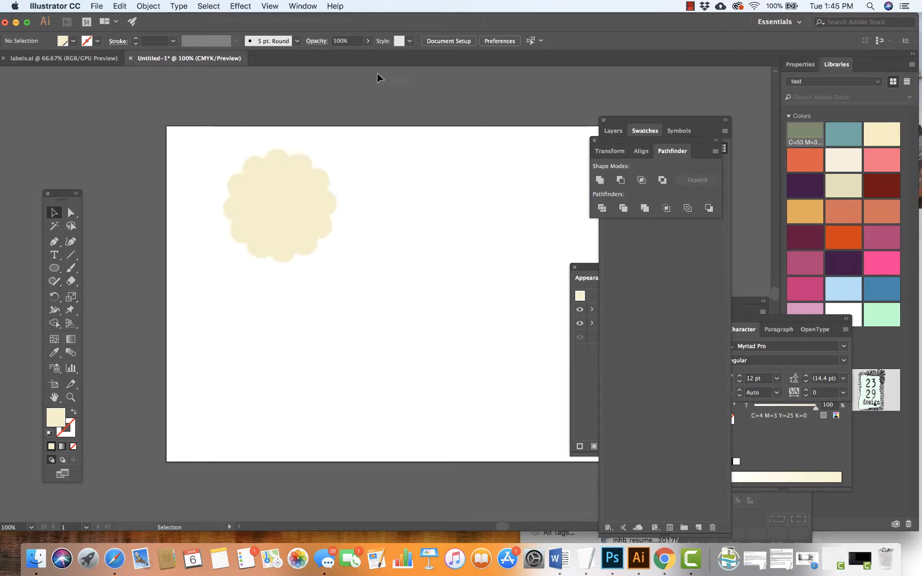
click(235, 7)
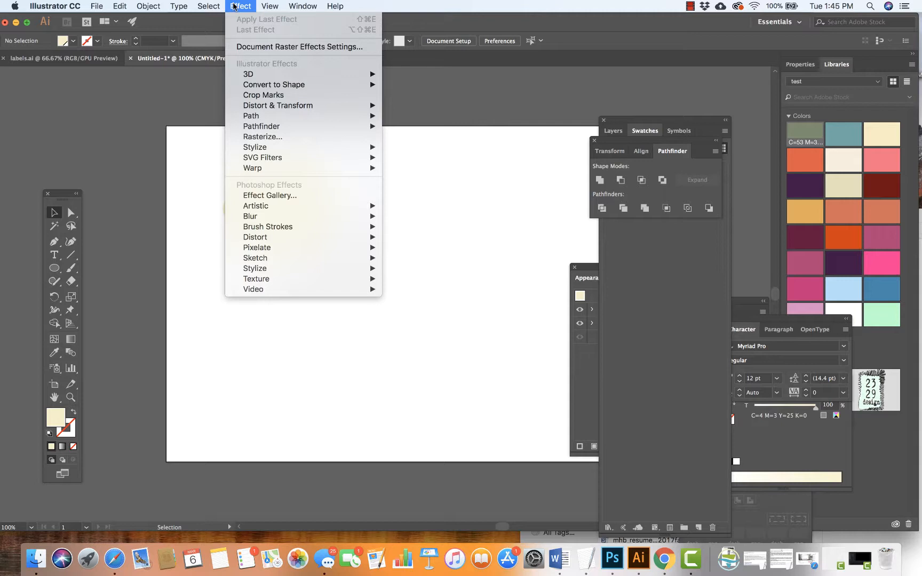
mouse_move(286, 114)
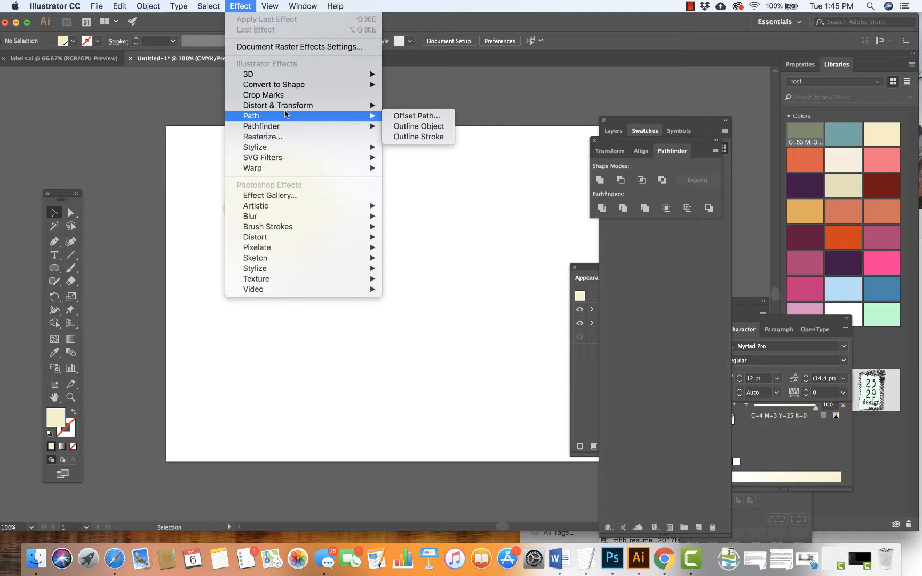
mouse_move(285, 150)
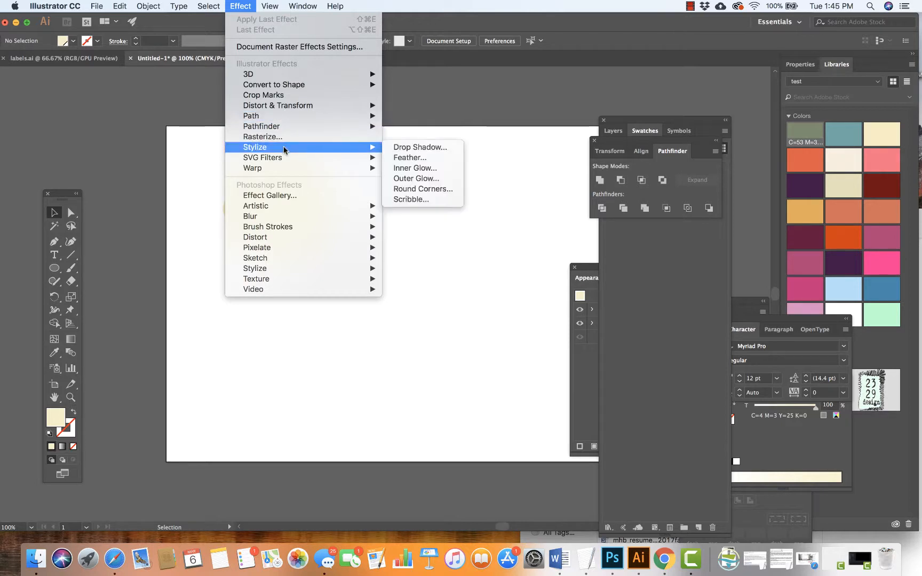
click(398, 148)
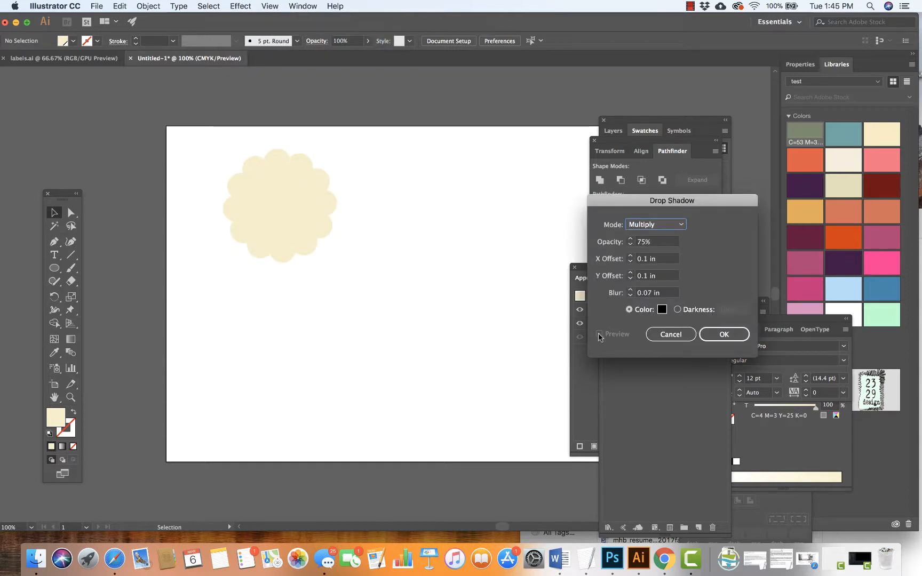
click(682, 224)
click(670, 241)
click(679, 335)
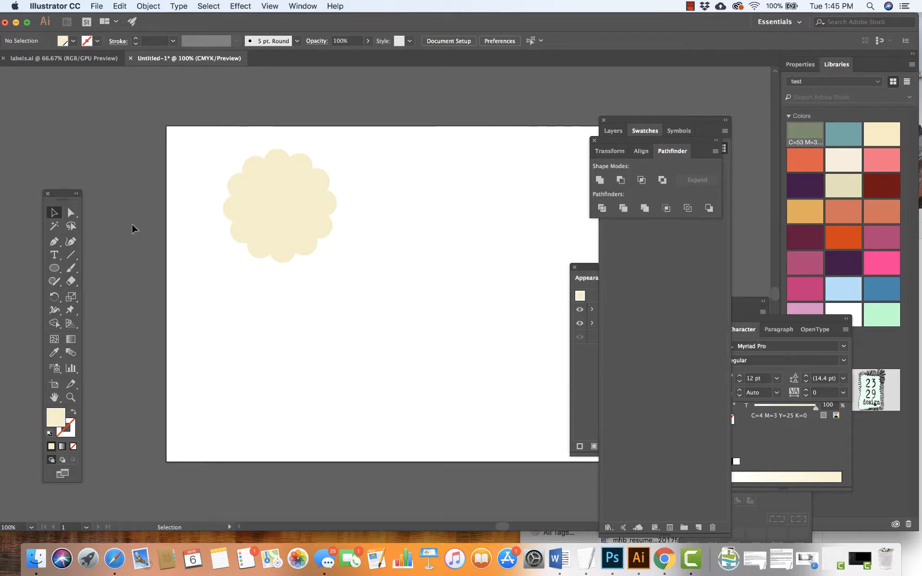
Step: Start a Drop Shadow effect on the scalloped shape with preview enabled and the blending mode set to Normal
click(267, 235)
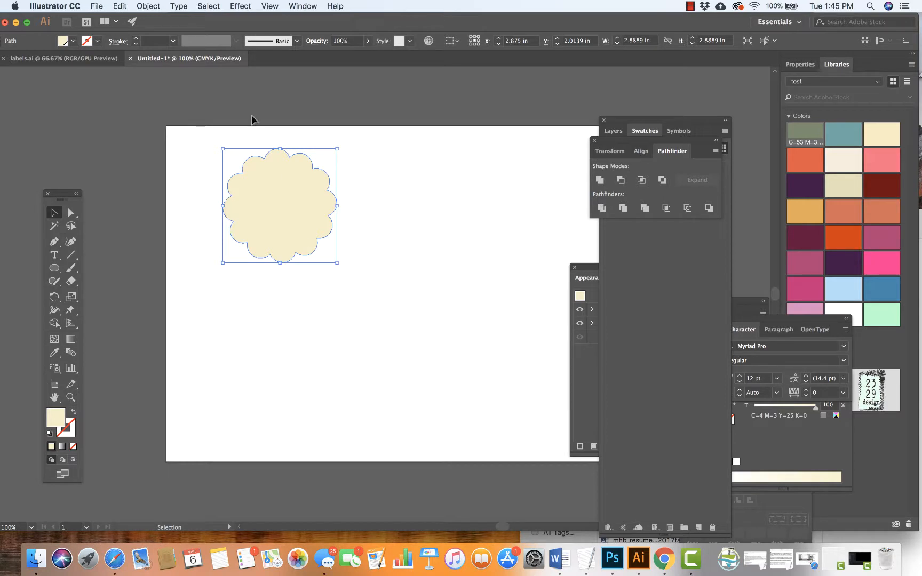
click(233, 7)
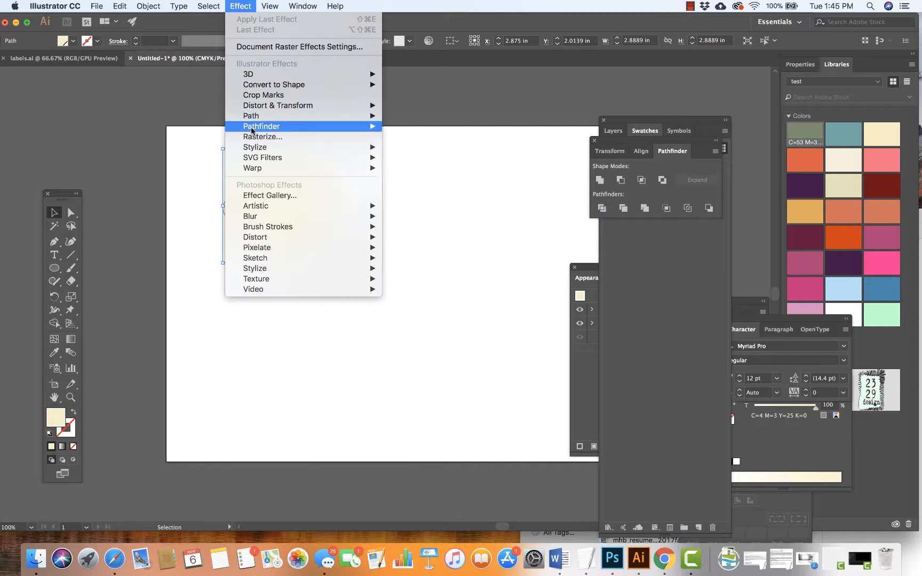
mouse_move(252, 129)
mouse_move(255, 147)
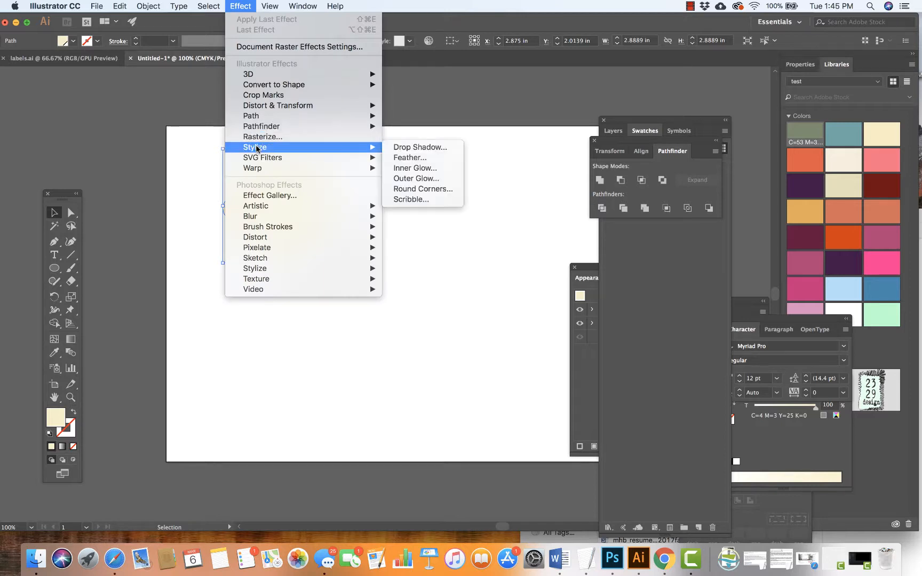
click(406, 149)
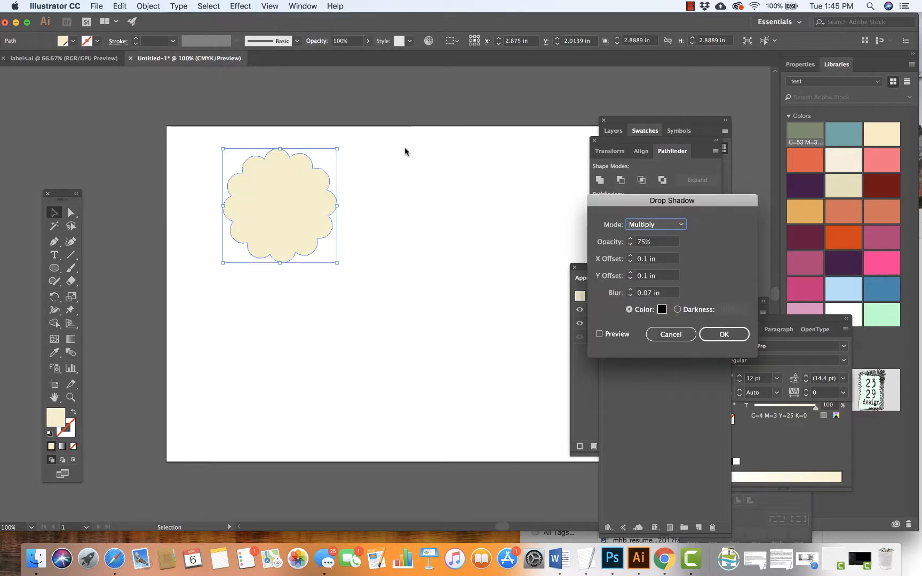
click(599, 334)
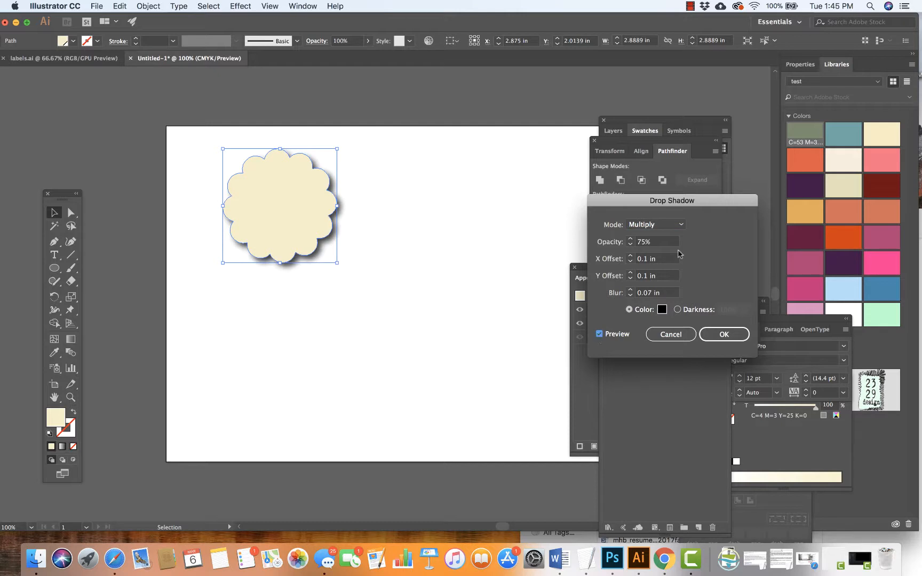
click(677, 224)
click(675, 237)
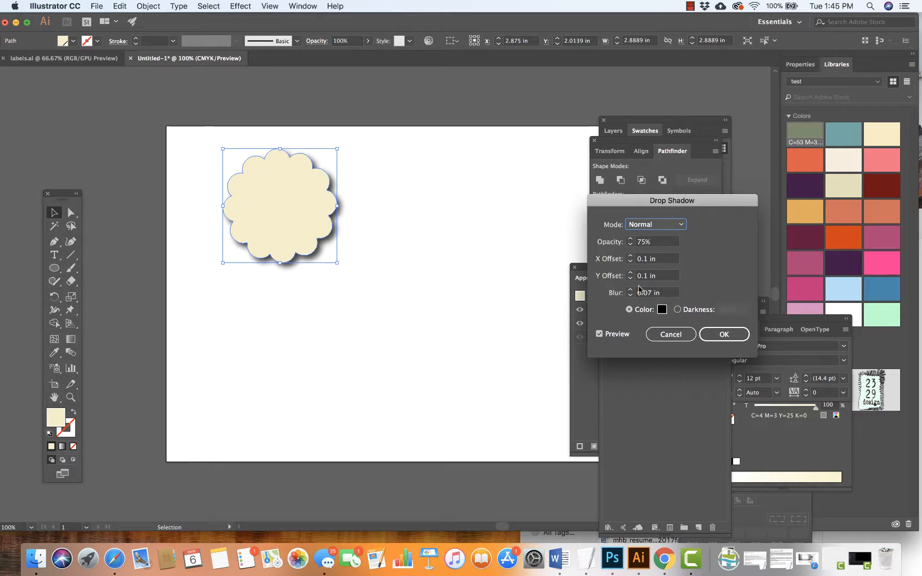
Step: Set the drop shadow's blur to 0.1 in
click(631, 296)
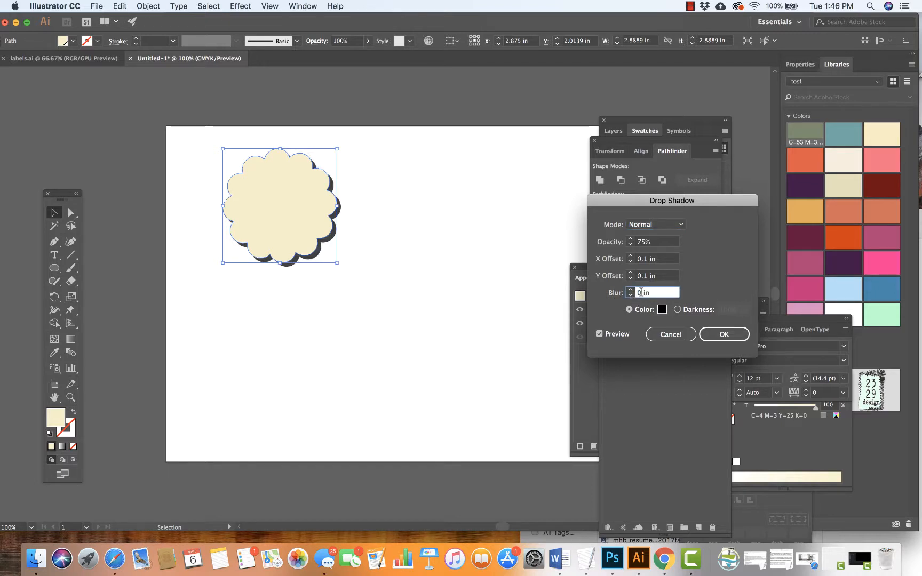
text(.1)
click(647, 277)
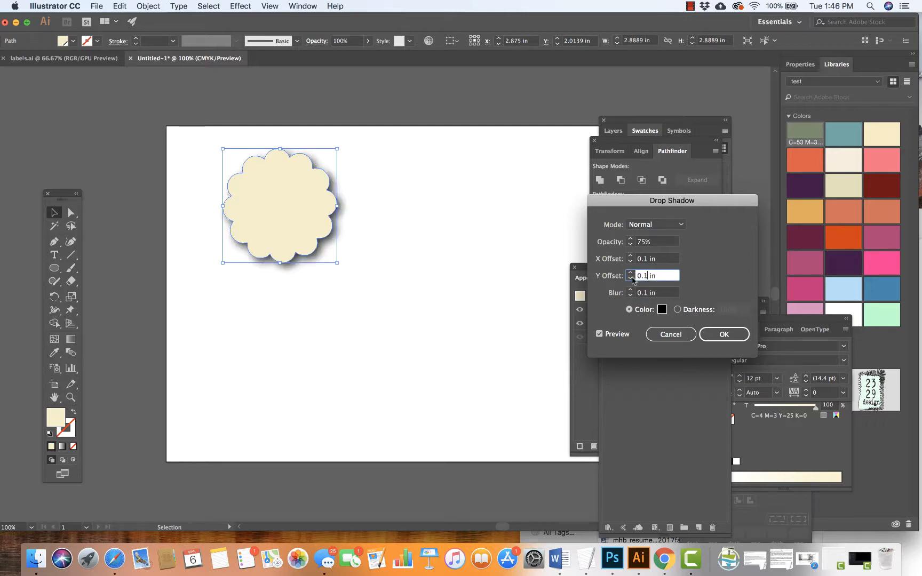
Step: Set the drop shadow's Y offset to 0 in and its X offset to 0.08 in
click(631, 278)
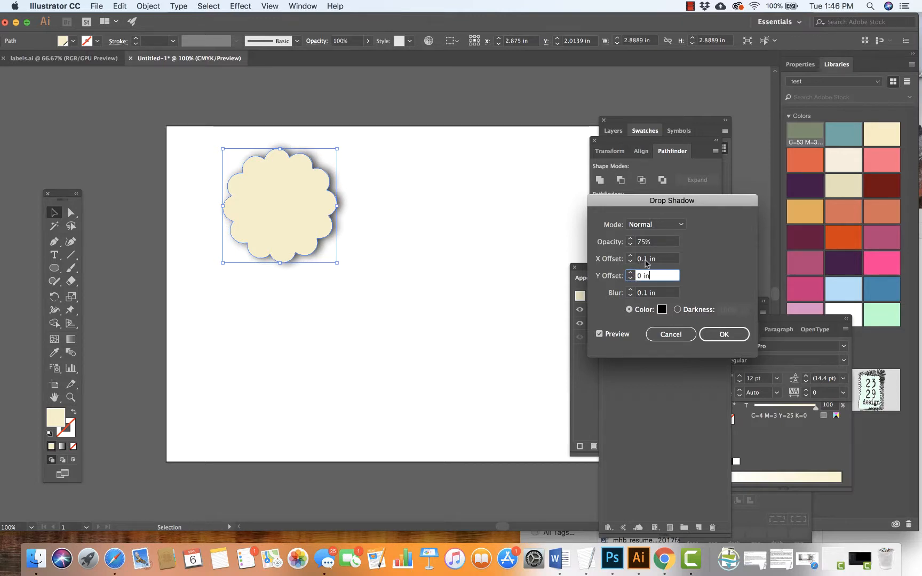
click(646, 259)
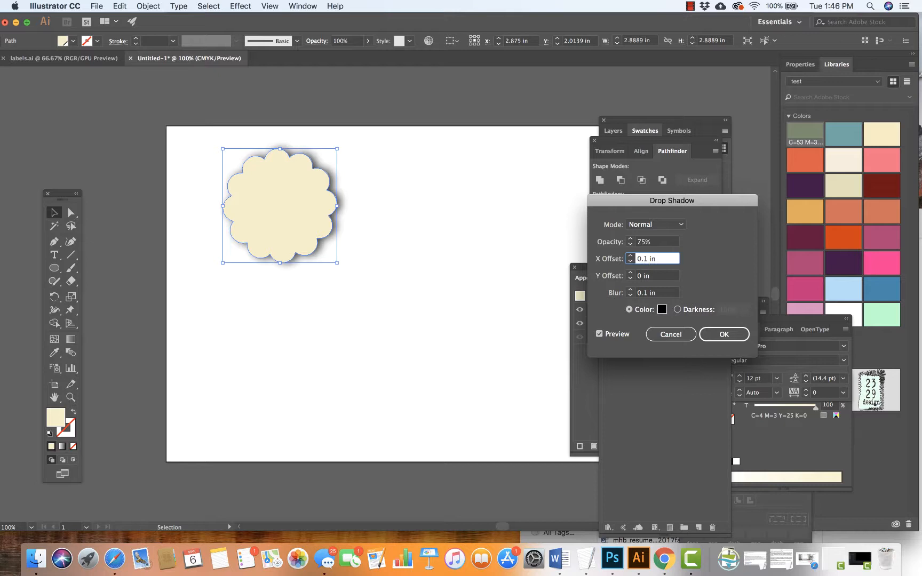
text(0)
key(BackSpace)
text(8)
click(653, 277)
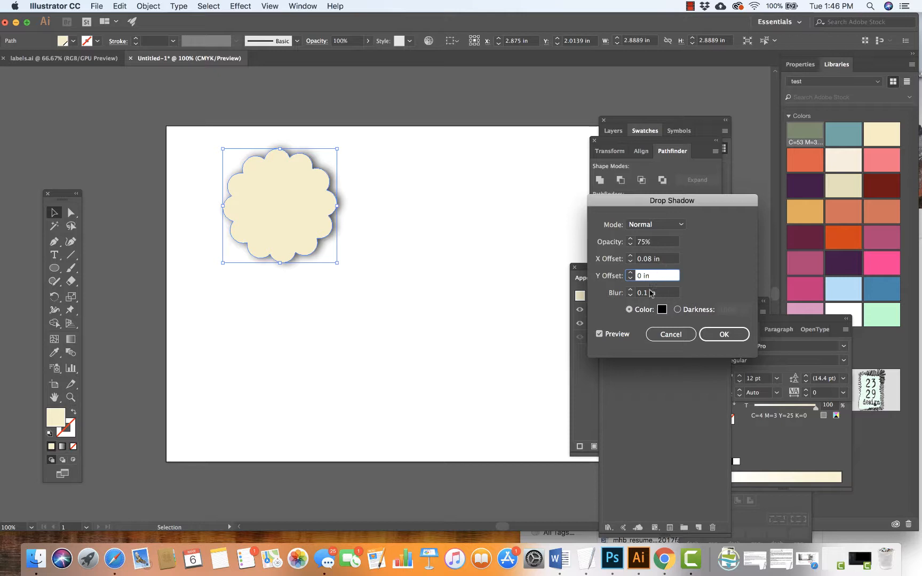
Step: Set the drop shadow's blur to 0.01 in
click(645, 293)
text(0)
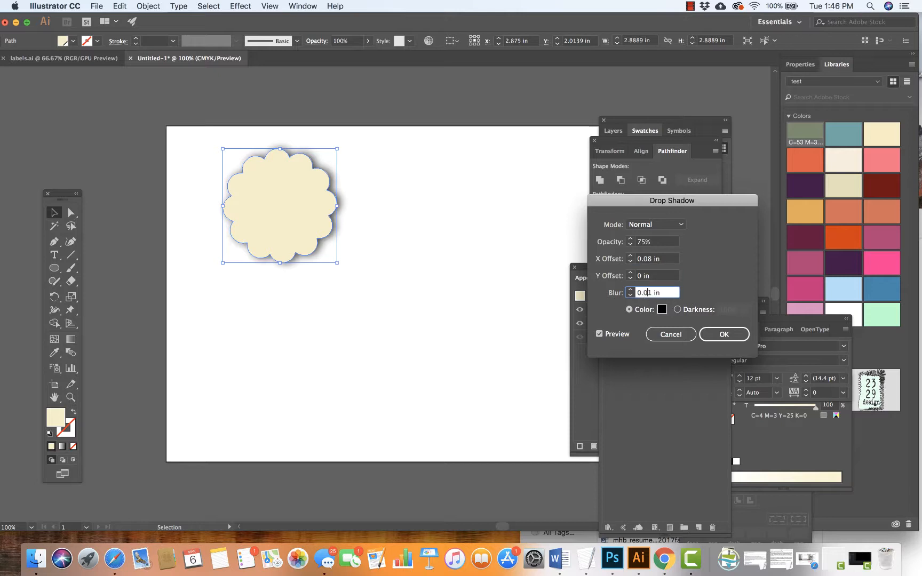
click(653, 277)
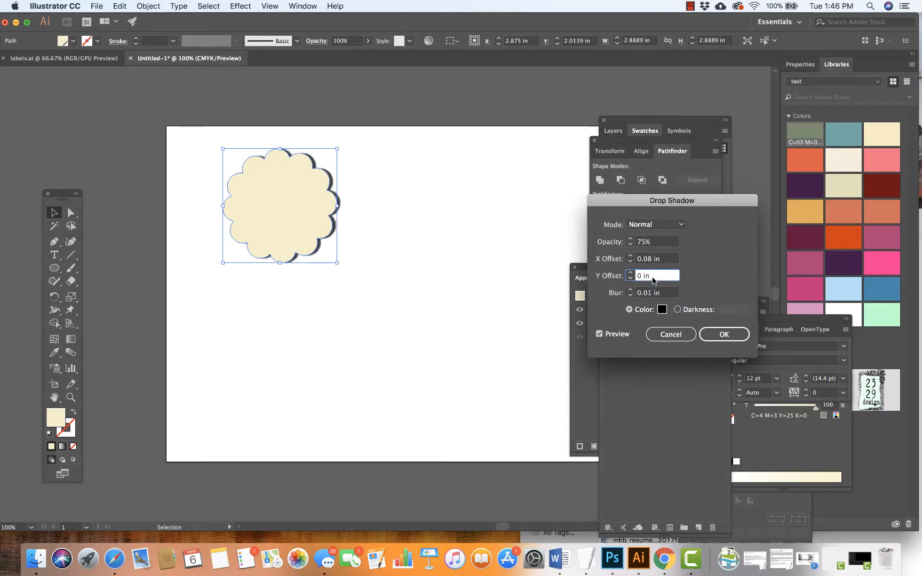
Step: Set the drop shadow's blur to 0.05 in
click(651, 294)
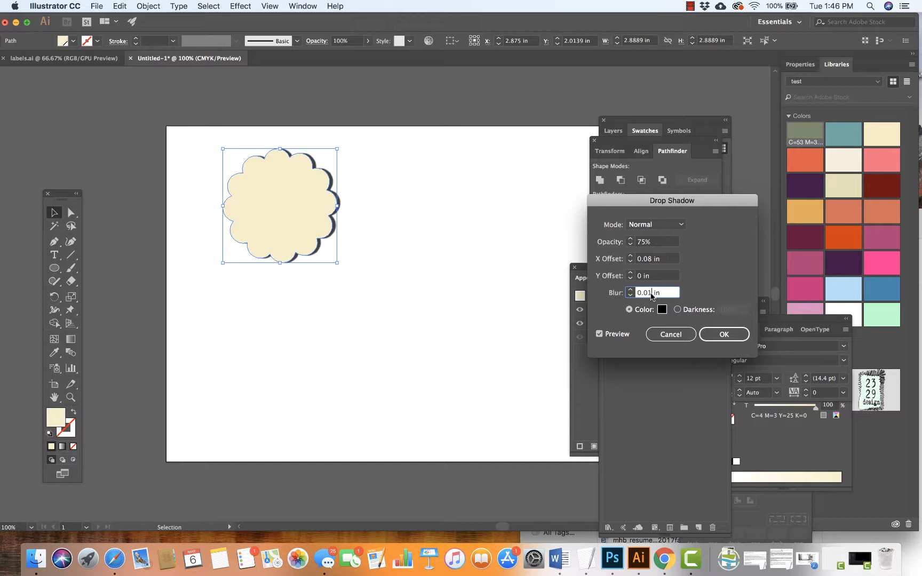
key(BackSpace)
text(5)
click(655, 277)
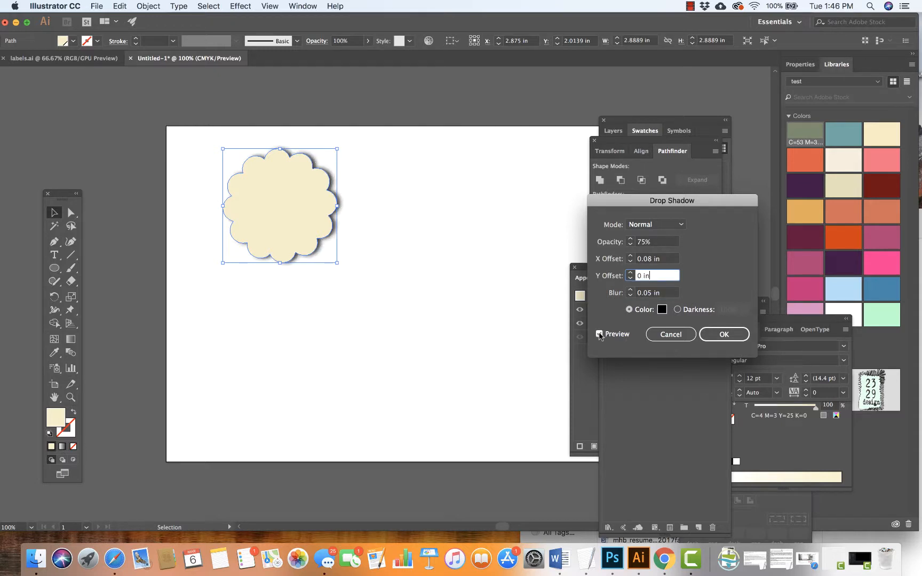
Step: Apply the drop shadow and move the scalloped shape slightly to the left, leaving it deselected
click(721, 334)
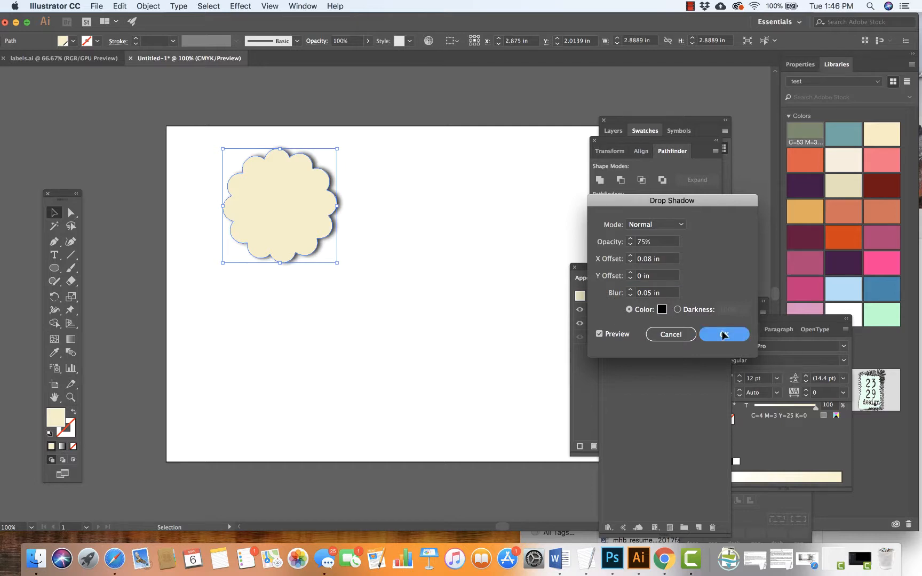
click(391, 341)
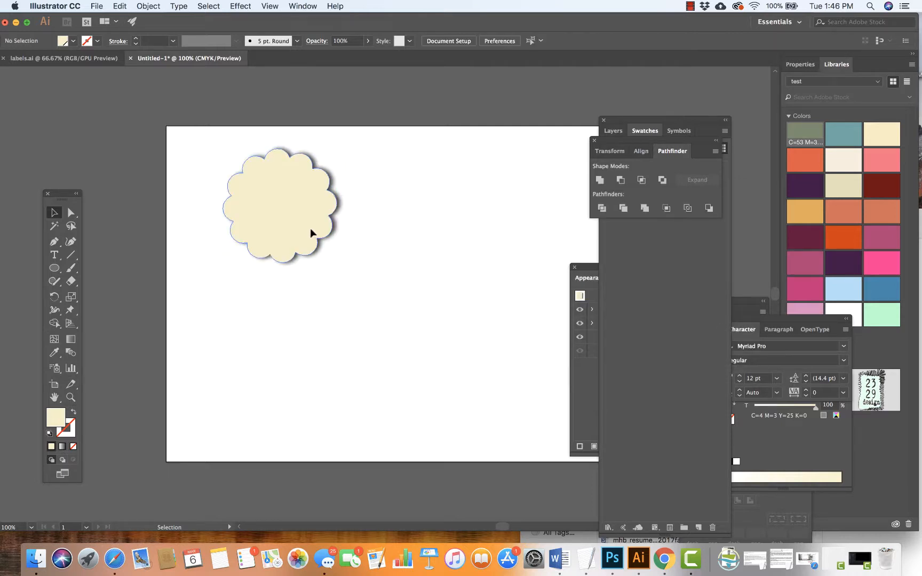
drag(310, 229, 289, 232)
click(359, 323)
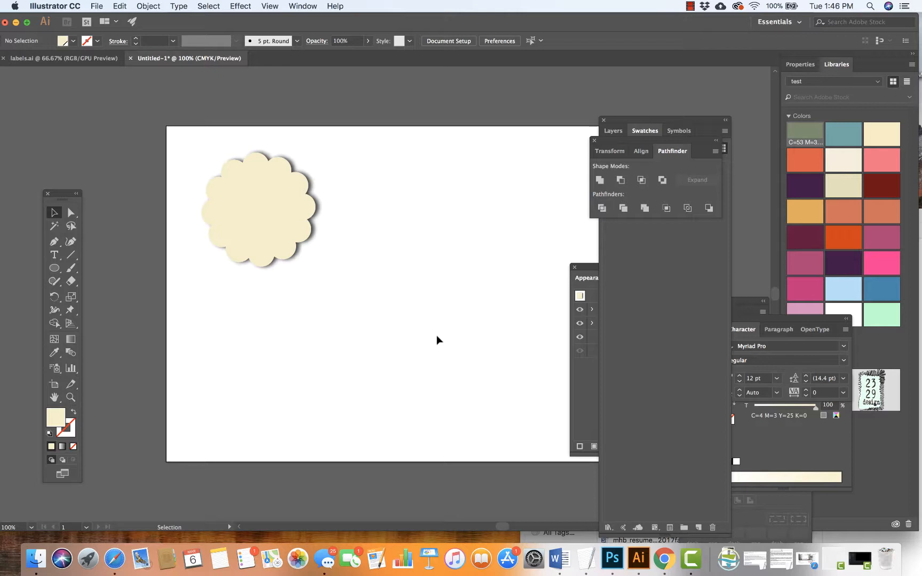
Step: Draw a rectangle about 2.19 × 2.92 in beside the scalloped shape and fill it with the teal swatch C=57 M=22 Y=34 K=0
click(54, 268)
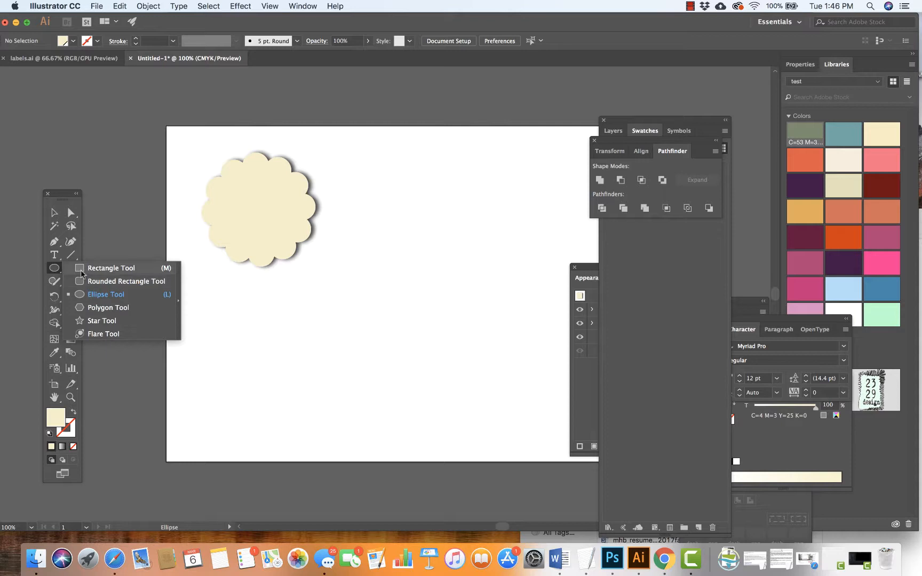
click(83, 268)
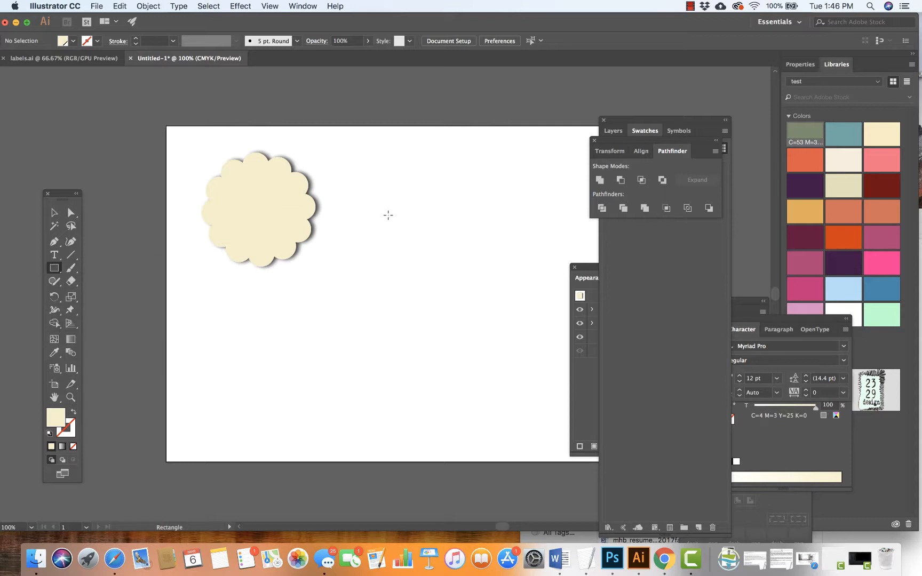
drag(387, 215, 475, 330)
click(644, 135)
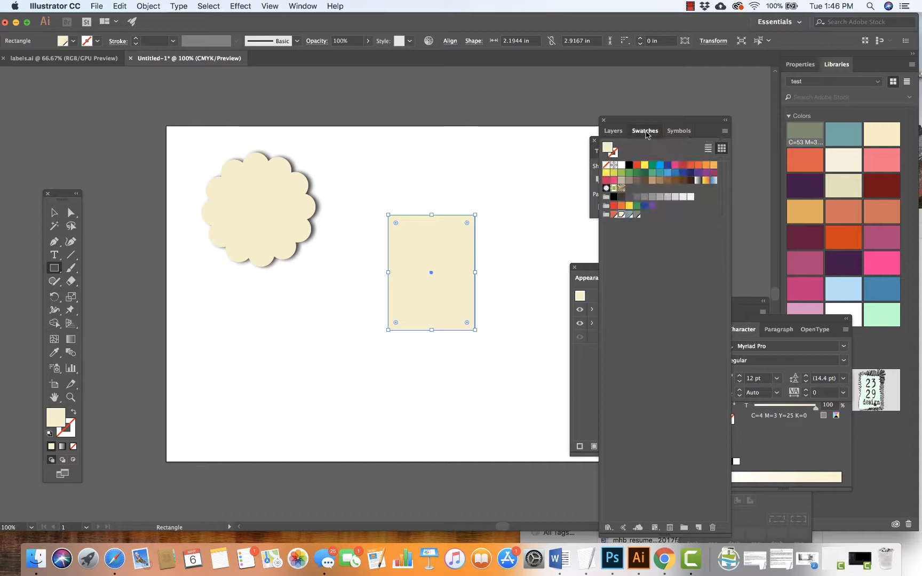
click(630, 215)
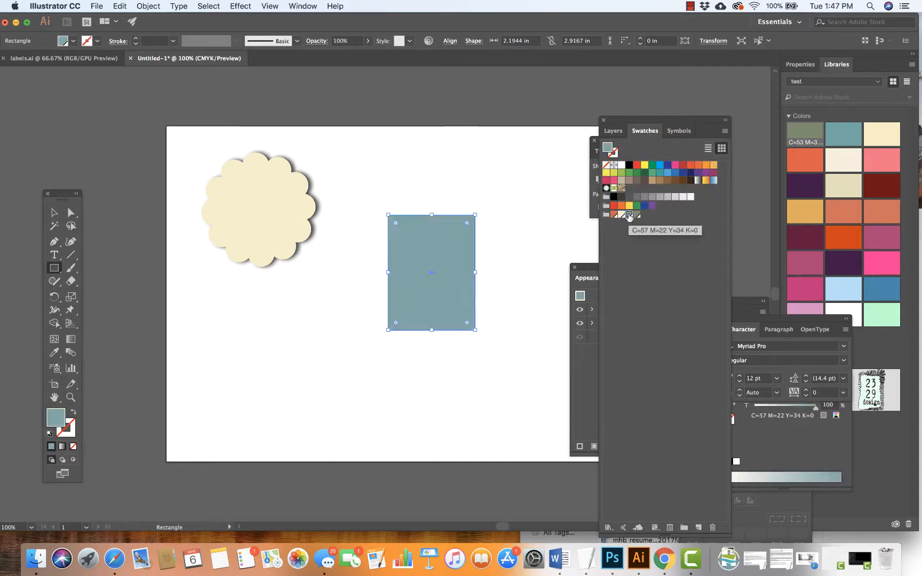
click(52, 213)
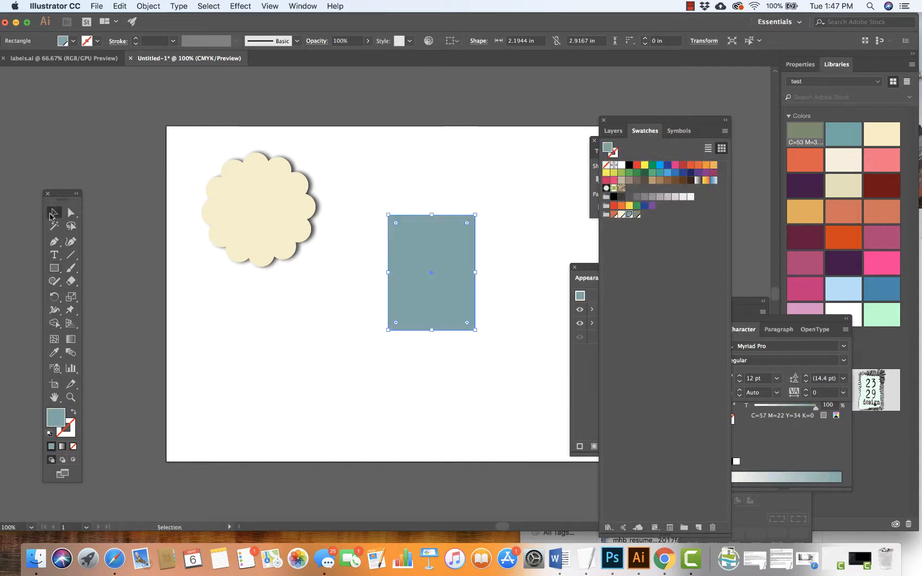
click(220, 357)
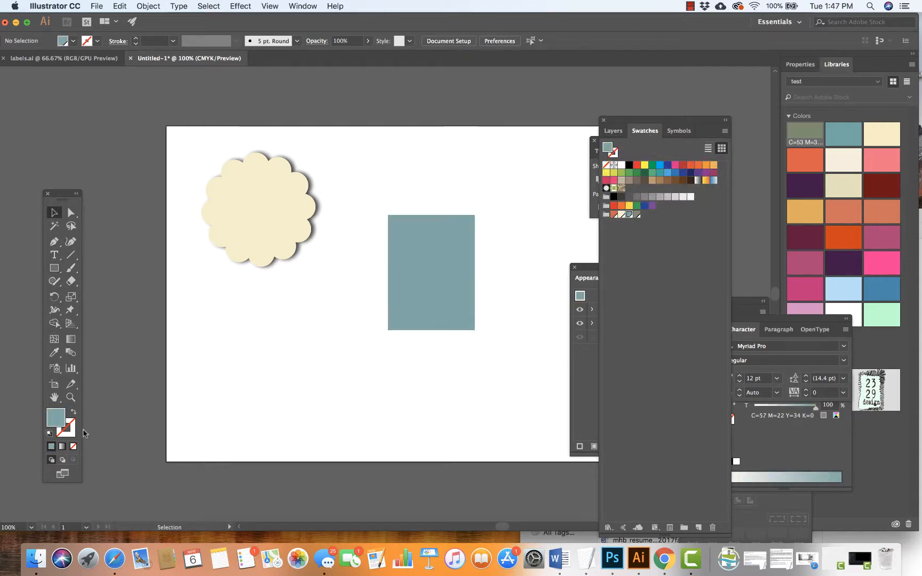
Step: Draw an equally wide rounded rectangle about 2.19 × 1.29 in over the teal rectangle's top edge and increase its corner rounding
click(58, 270)
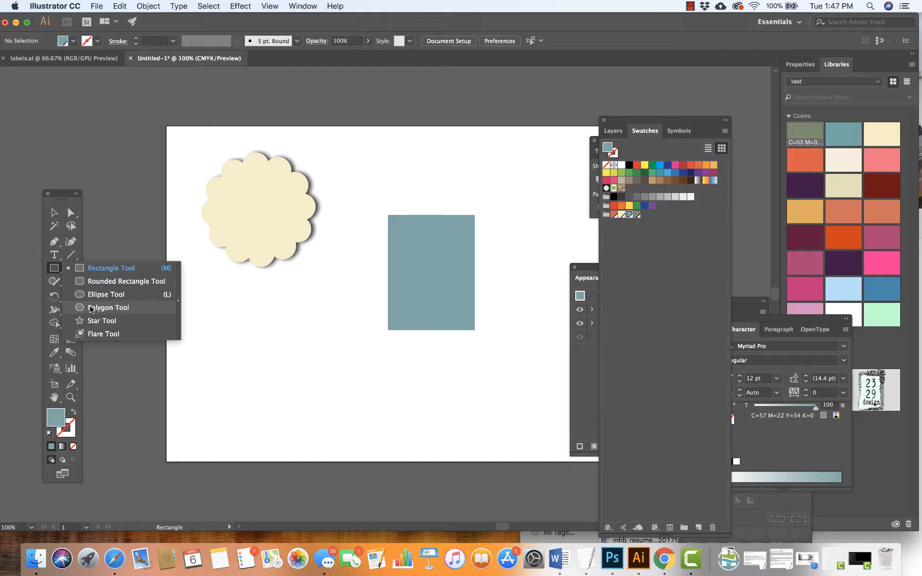
click(107, 281)
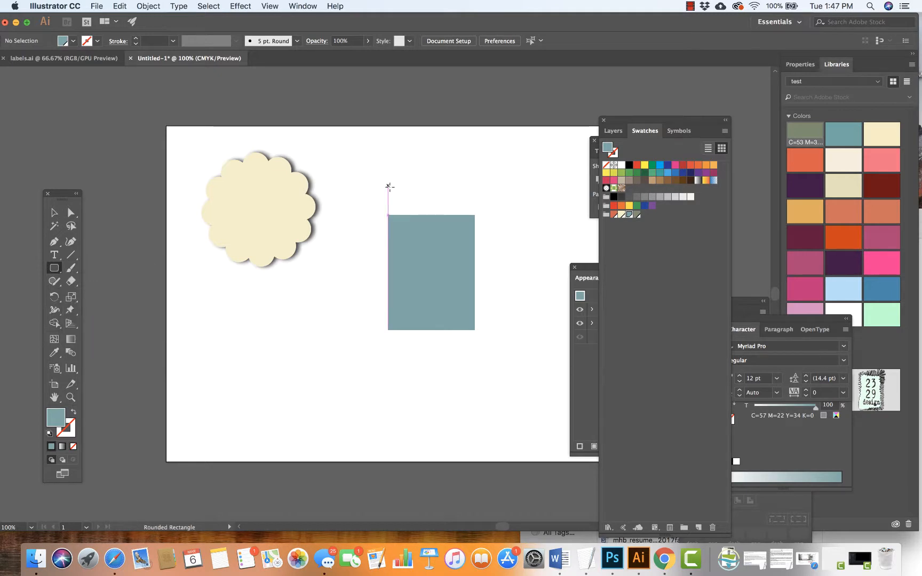
drag(388, 186, 475, 236)
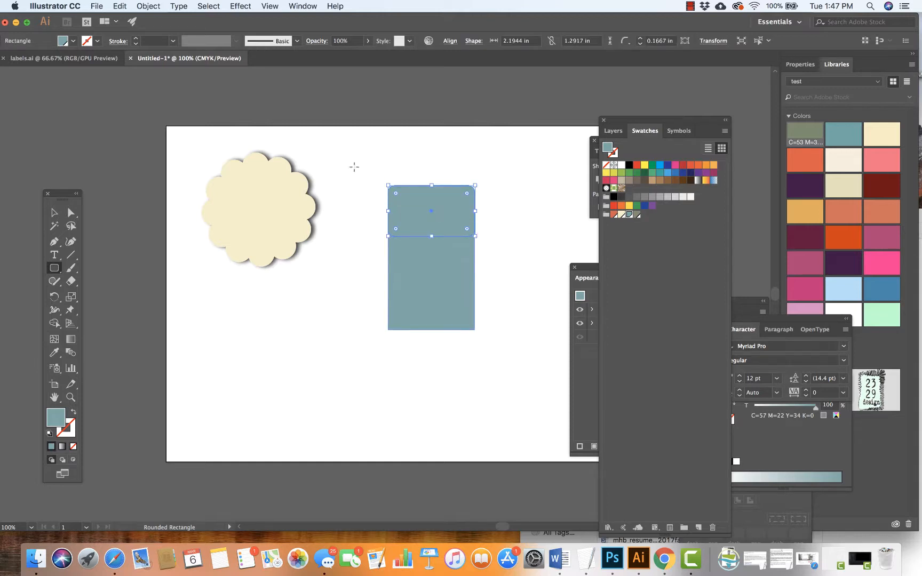
click(54, 214)
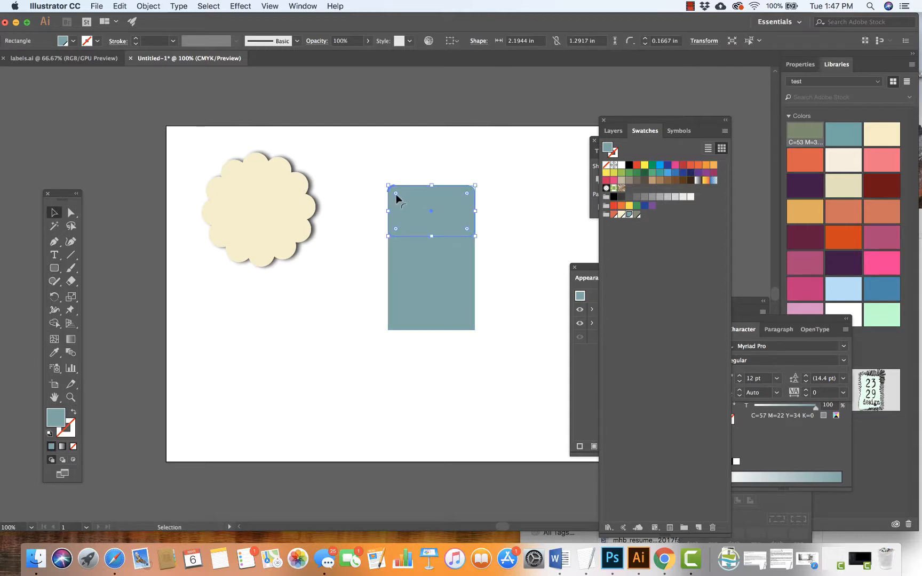
drag(396, 196, 410, 205)
click(527, 229)
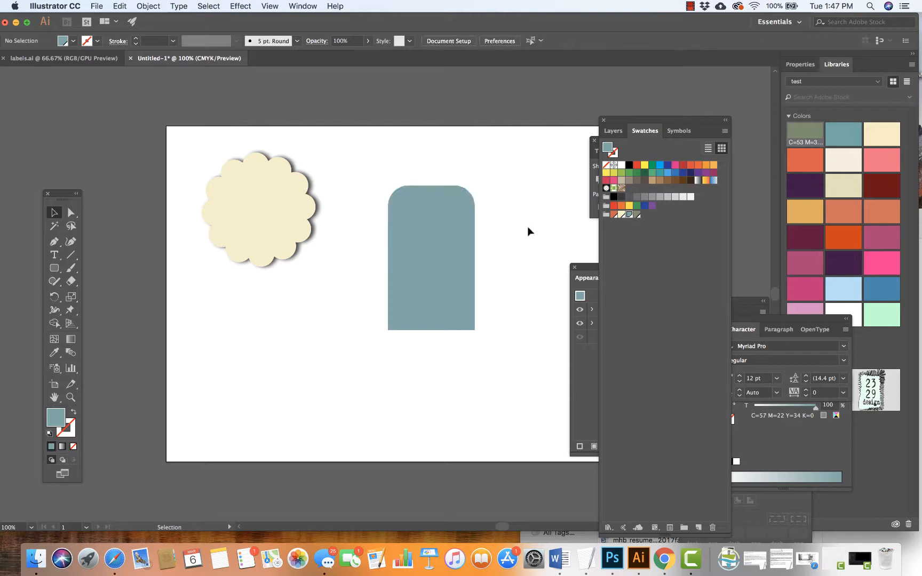
Step: Unite the teal rectangle and the overlapping rounded rectangle into one shape using Pathfinder, and deselect it
drag(363, 177, 508, 361)
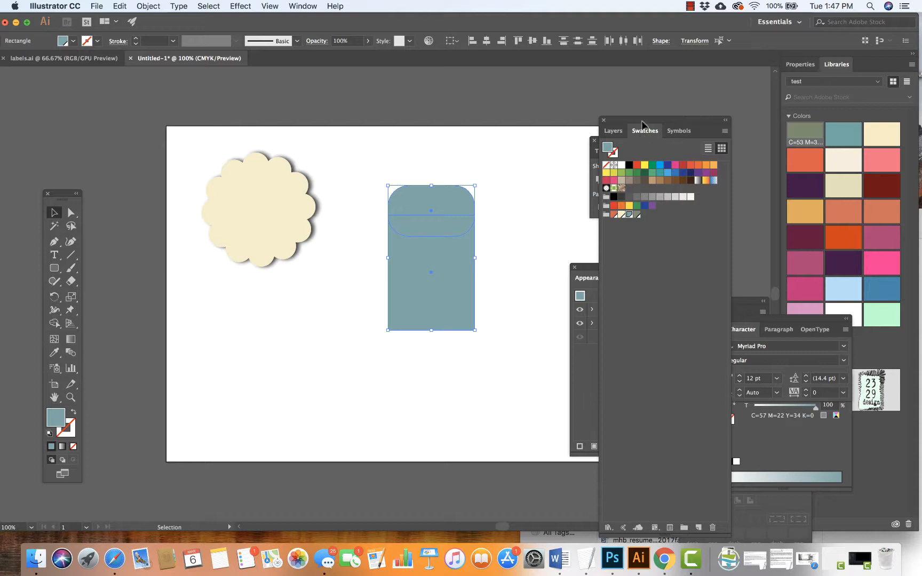
key(super+shift+a)
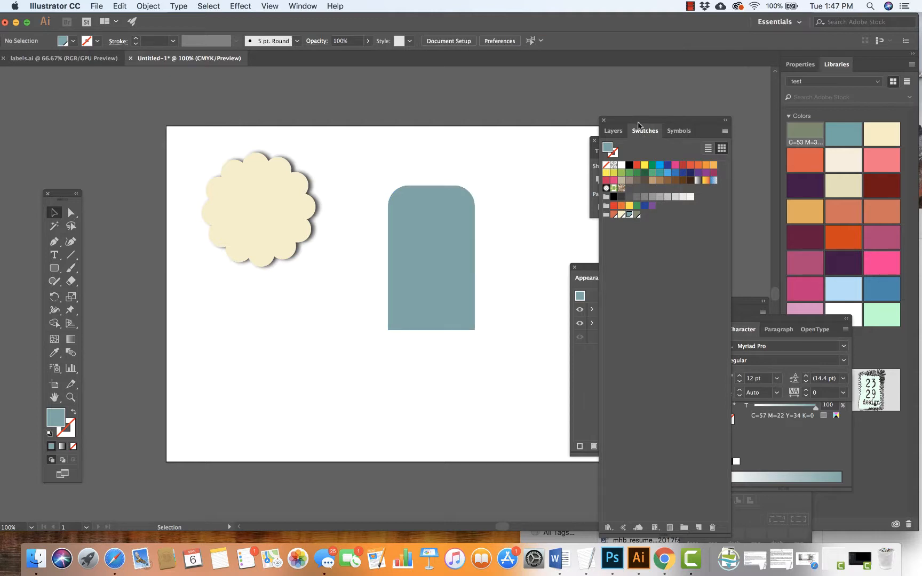
drag(635, 122, 697, 247)
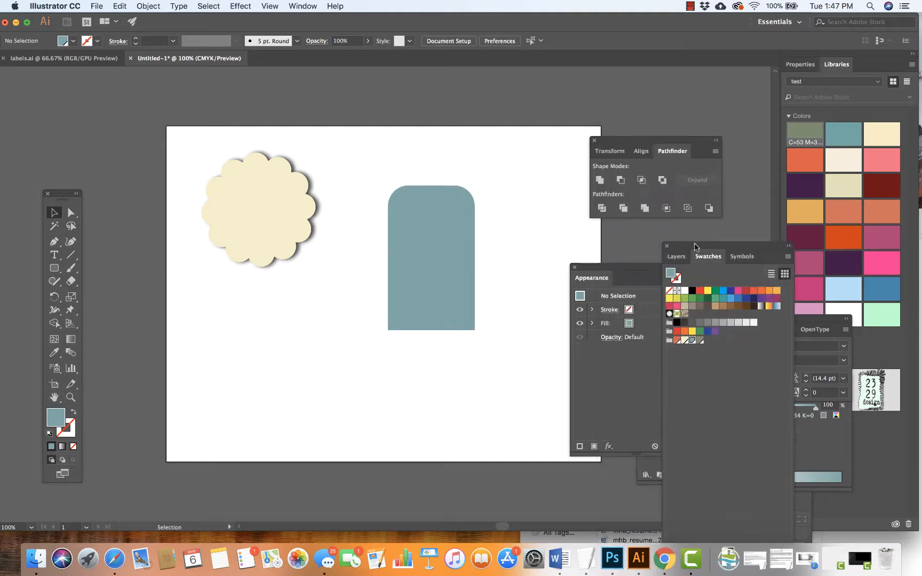
click(600, 180)
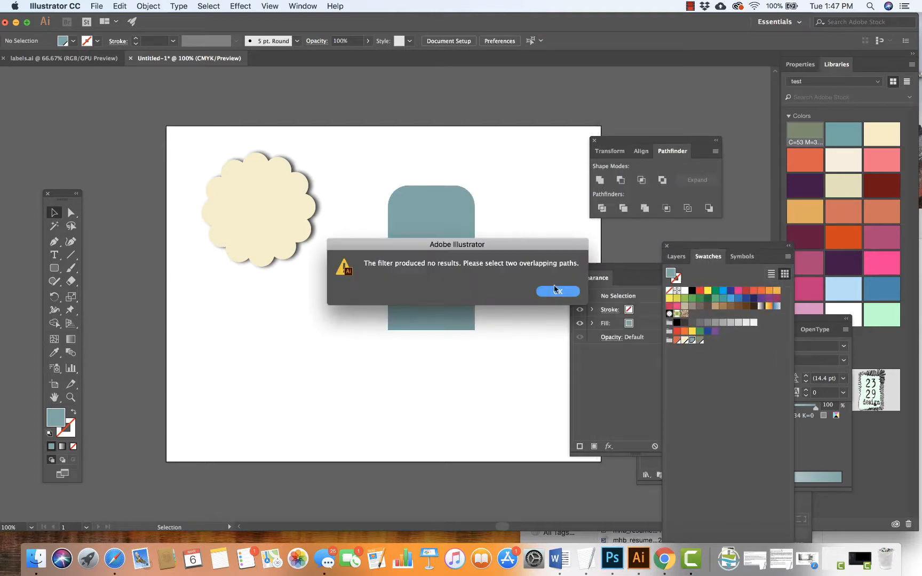
click(556, 293)
drag(354, 183, 499, 341)
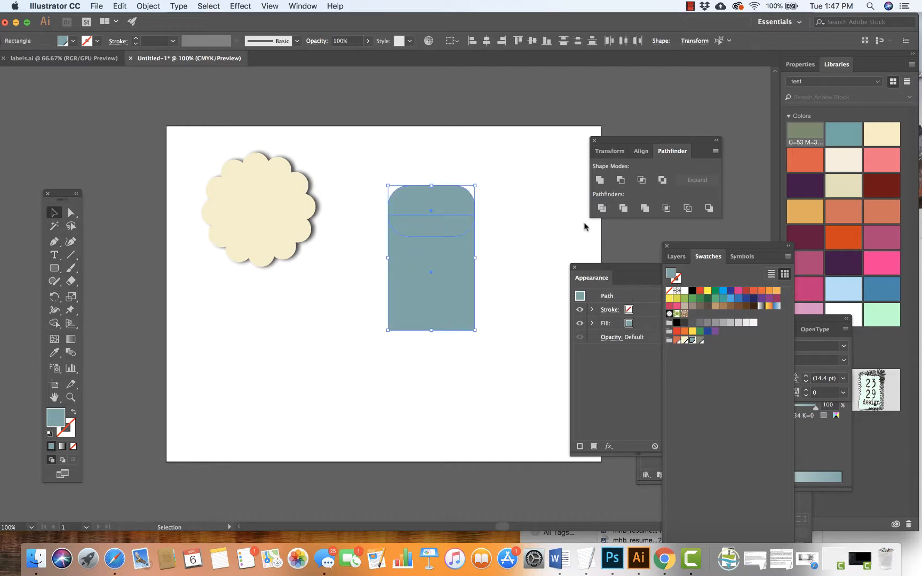
click(600, 180)
click(516, 267)
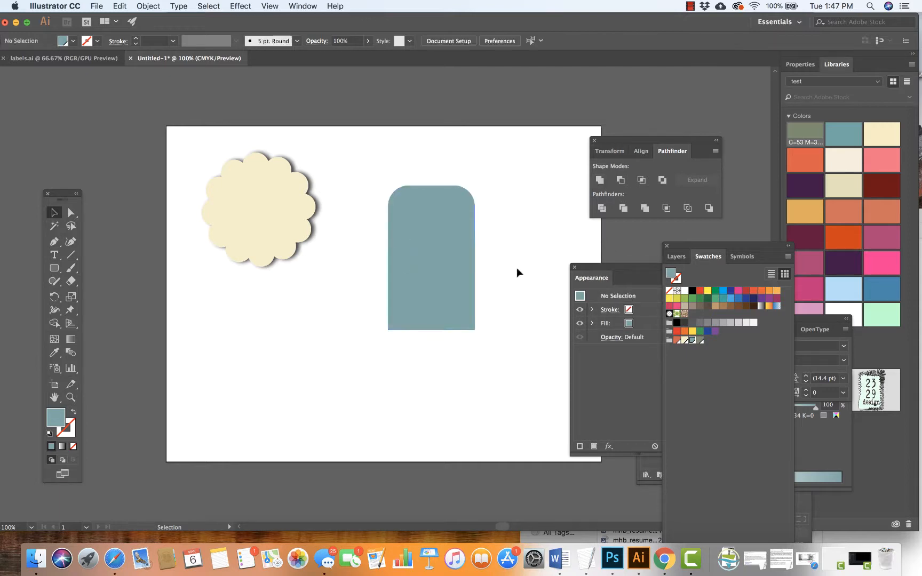
Step: Move the teal tag up and closer to the scalloped shape, leaving it deselected
drag(430, 276, 397, 245)
click(576, 281)
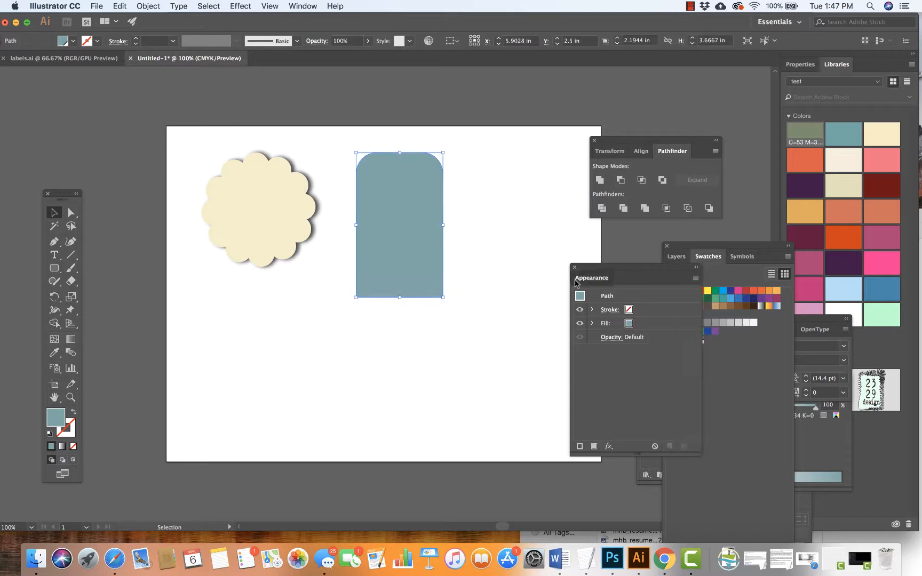
click(507, 279)
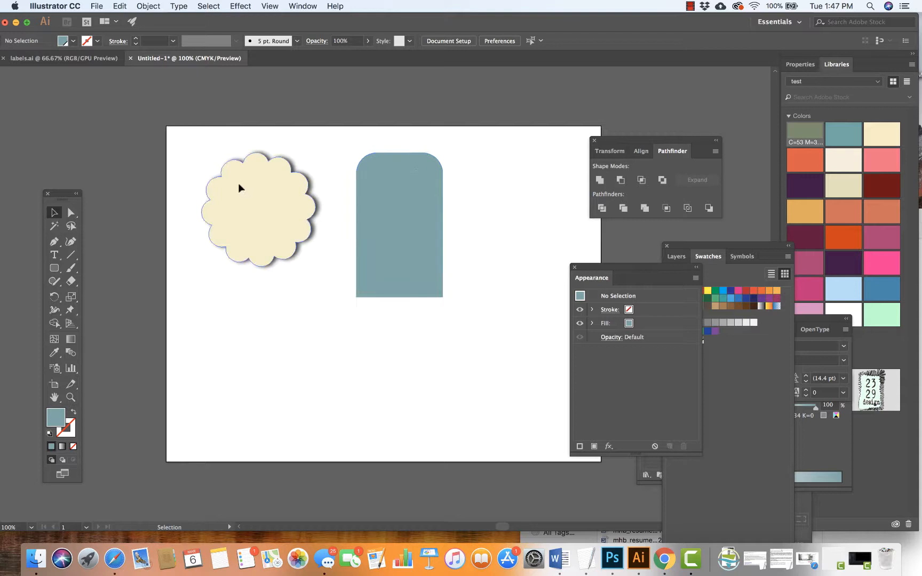
Step: Draw a circle about 0.33 in wide near the teal tag's top edge and fill it with the 10% black gray swatch
click(57, 269)
drag(57, 269, 96, 294)
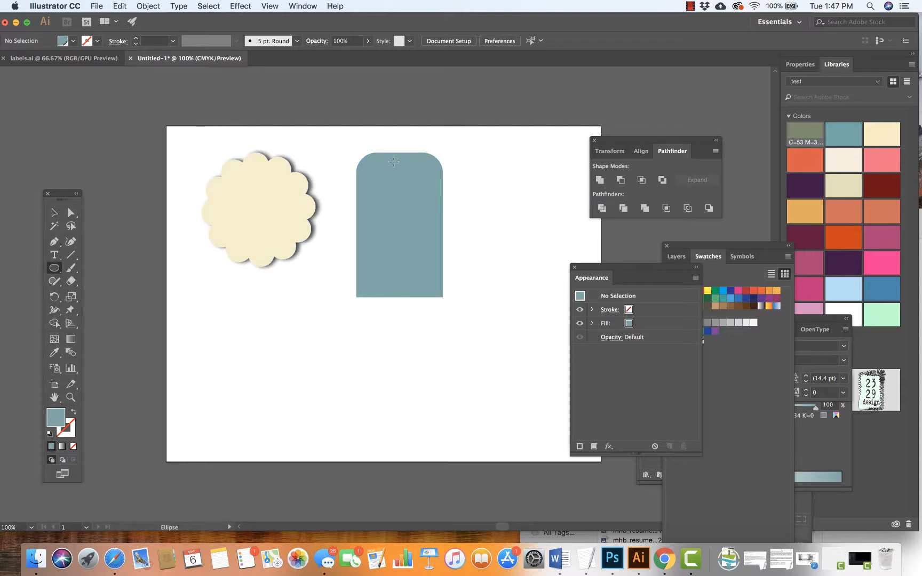
drag(389, 161, 403, 172)
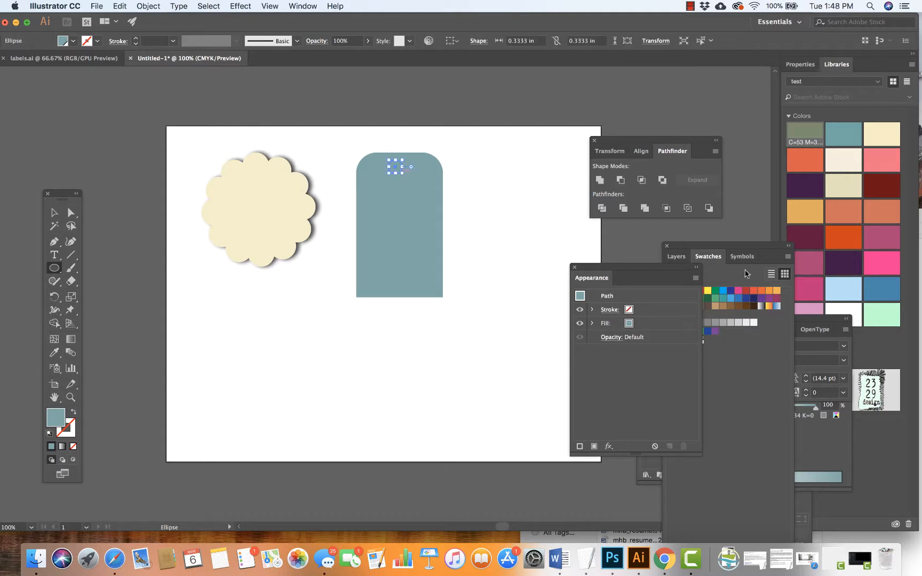
click(747, 322)
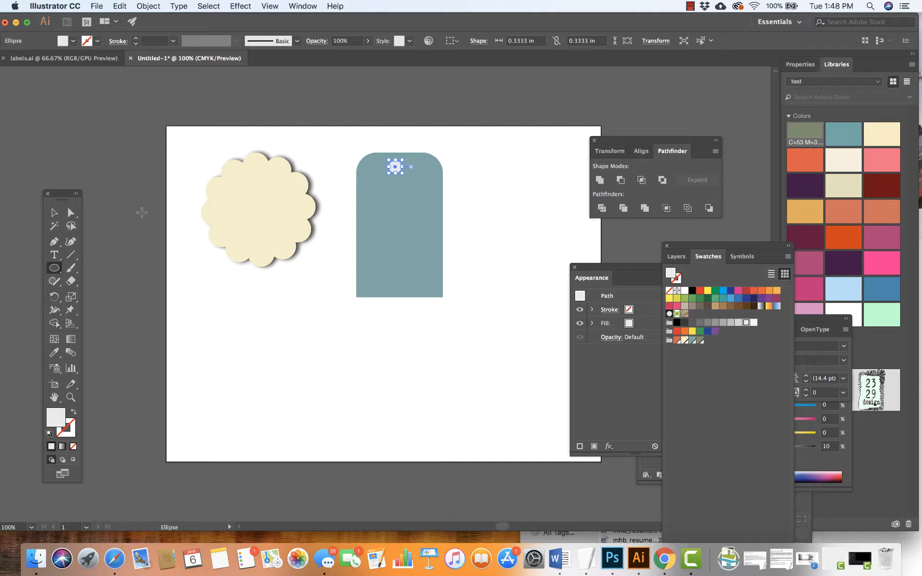
Step: Center the small circle horizontally with the teal tag and cut it out as a hole using Pathfinder's Minus Front
click(54, 213)
drag(347, 140, 484, 317)
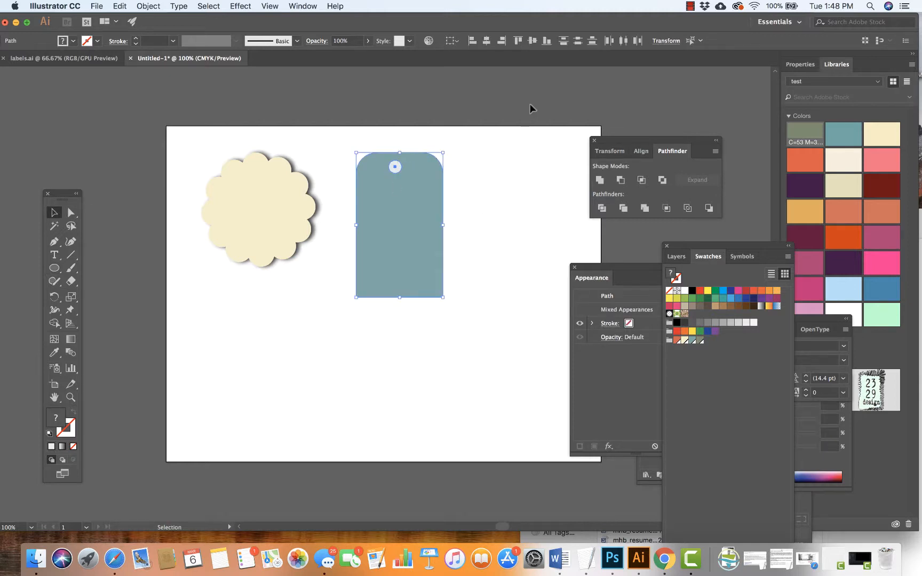
click(487, 41)
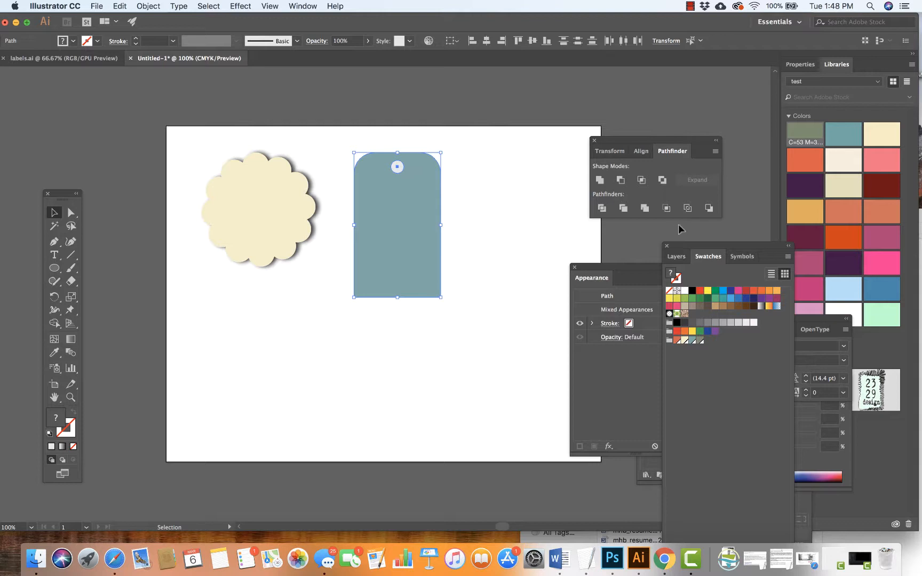
click(621, 181)
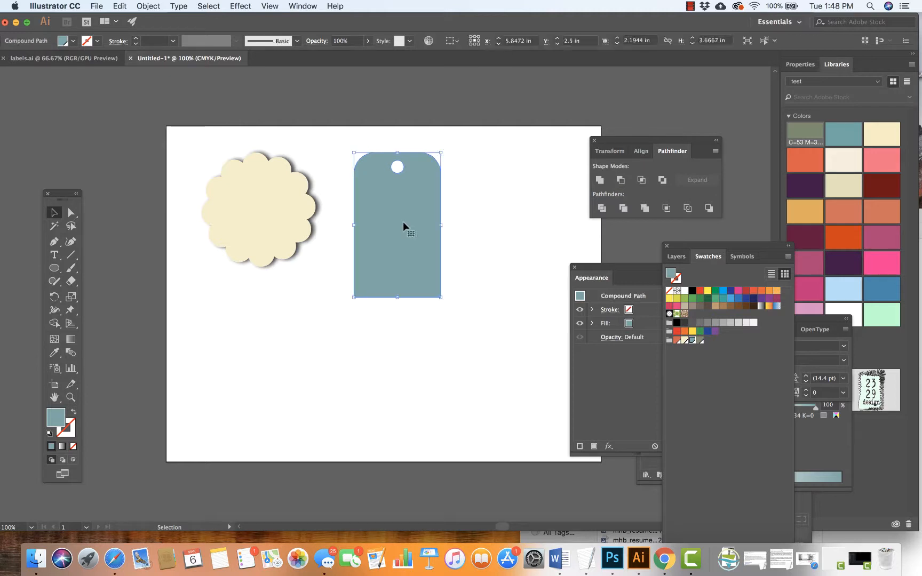
Step: Start a Drop Shadow effect on the teal tag with a 0.02 in blur and preview it
click(238, 6)
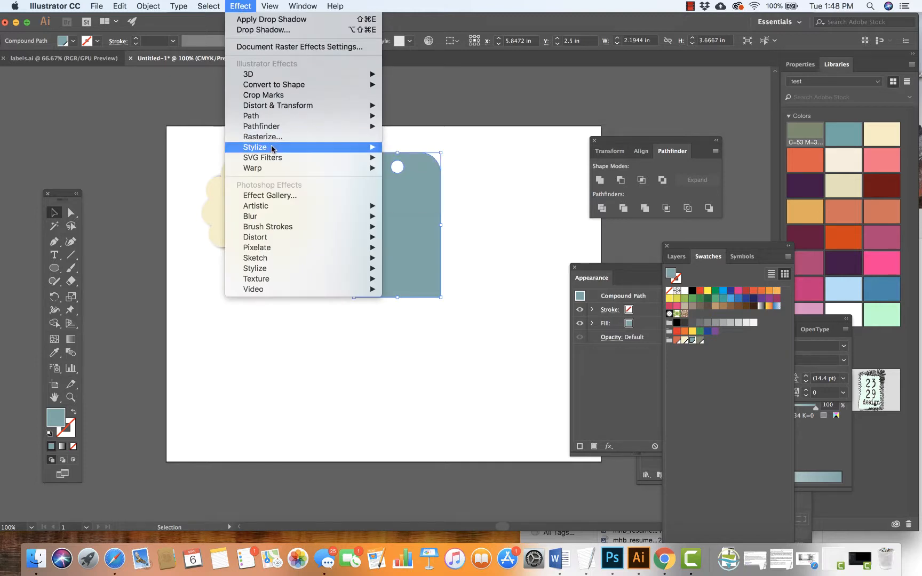
mouse_move(270, 148)
click(416, 153)
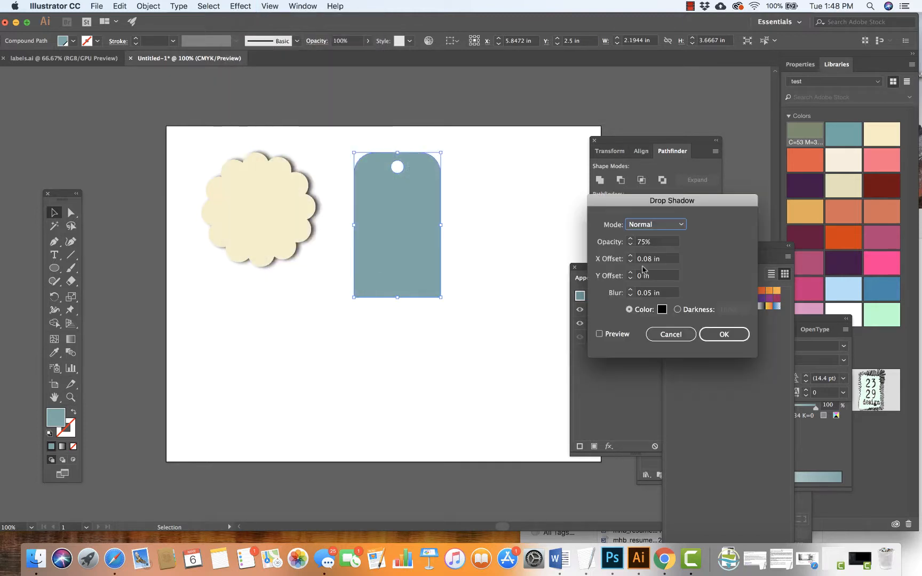
click(631, 296)
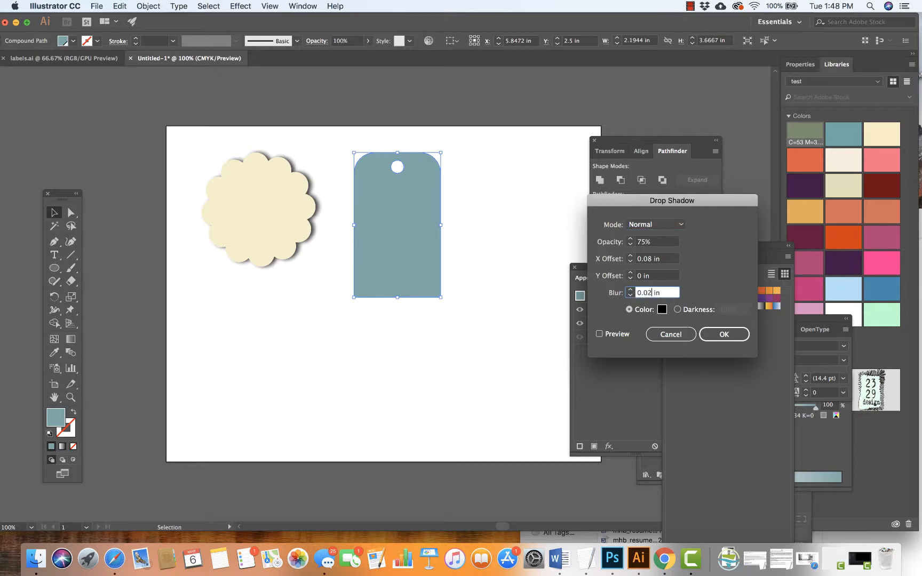
click(661, 278)
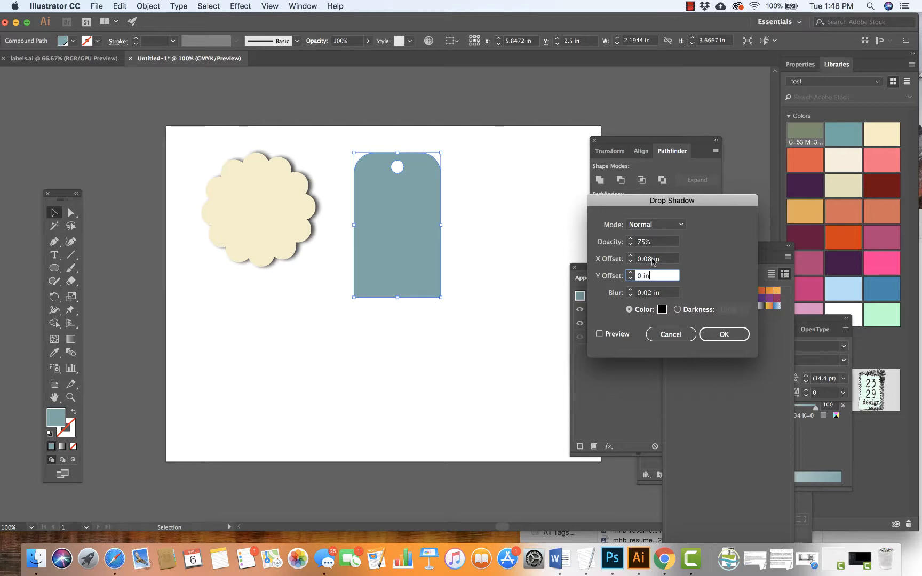
click(652, 258)
click(598, 334)
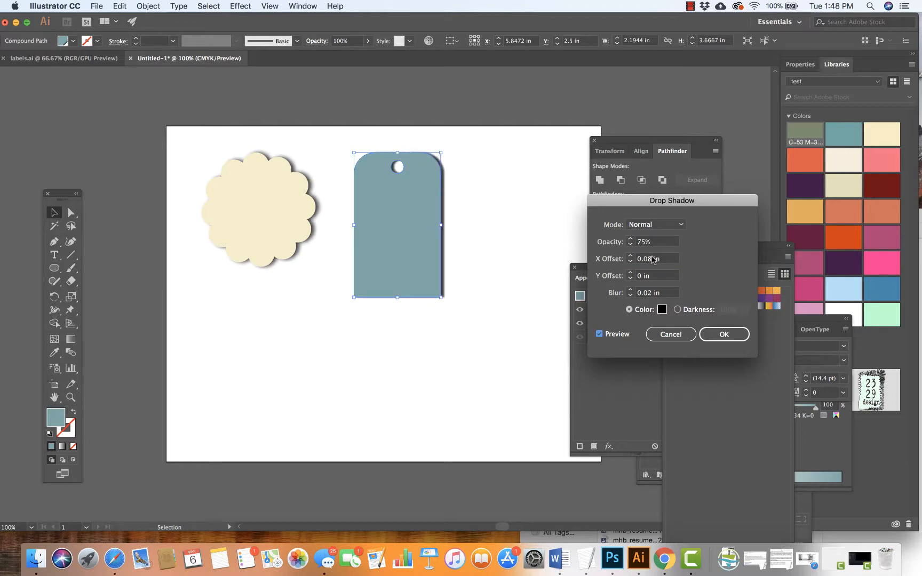
Step: Set the shadow's X offset to 0.07 in, apply it, and move the tag slightly up and toward the scalloped shape
click(652, 259)
key(BackSpace)
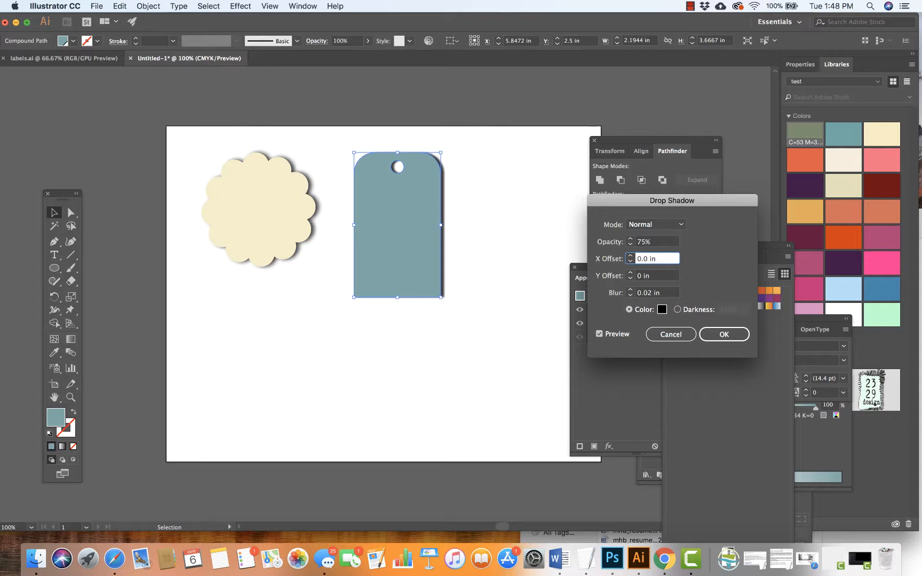
text(7)
click(660, 276)
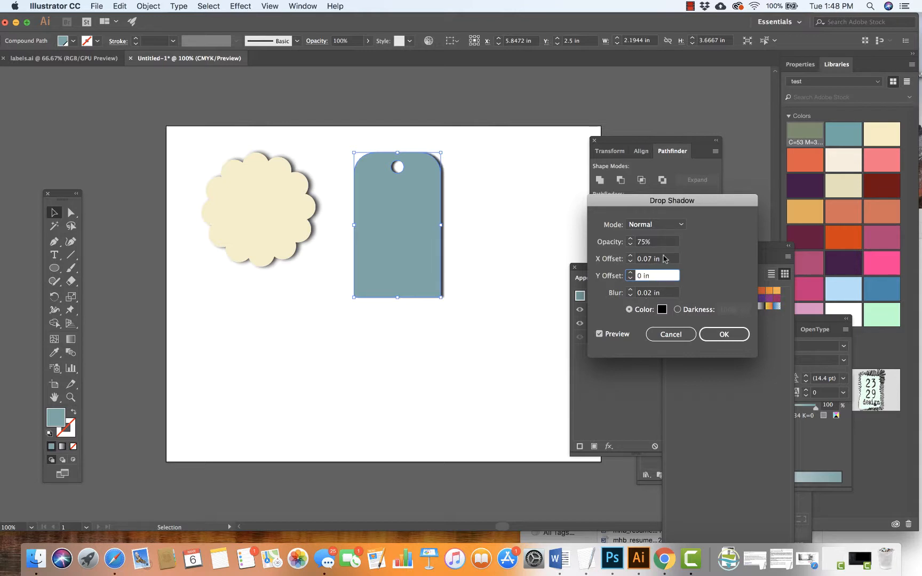
click(724, 335)
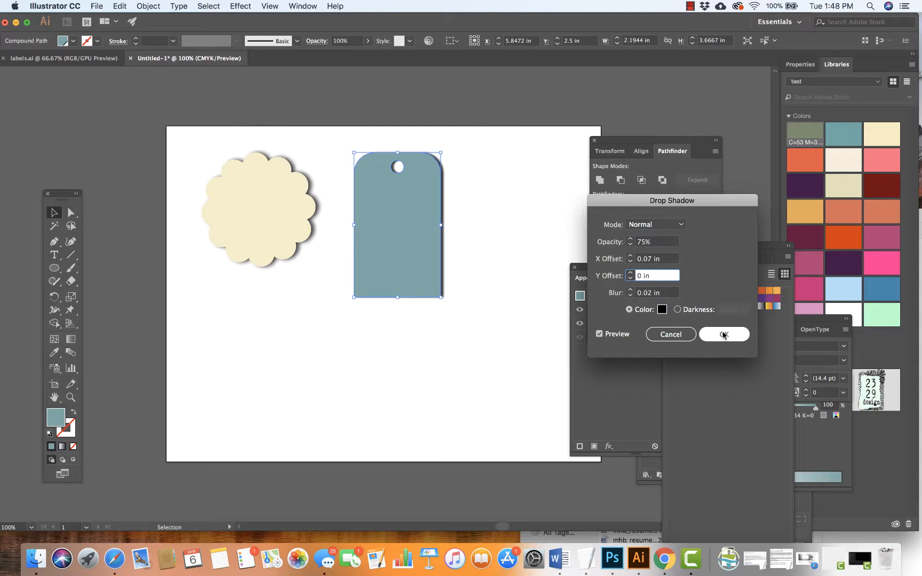
click(491, 298)
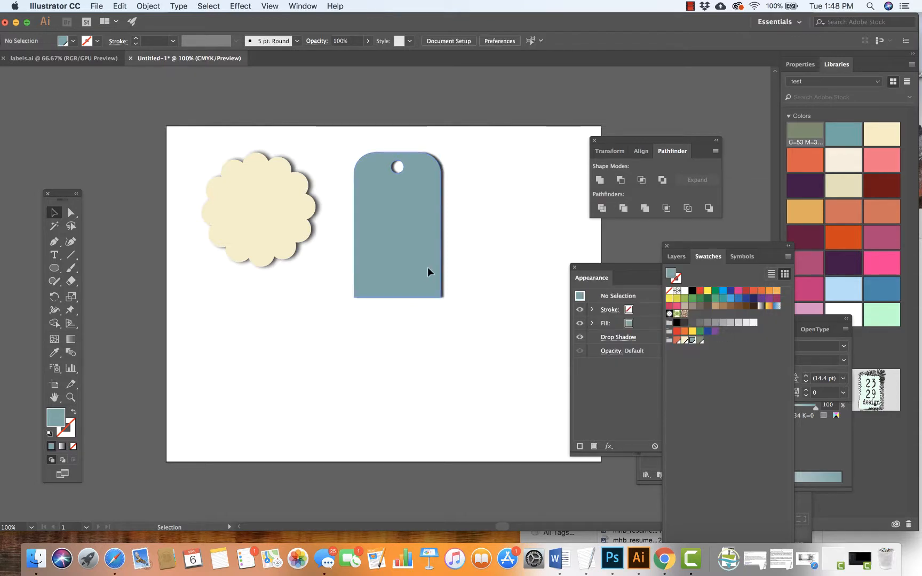
drag(427, 267, 412, 264)
Step: Extend the artboard's bottom edge downward to make the artboard about 9.94 in high
key(space)
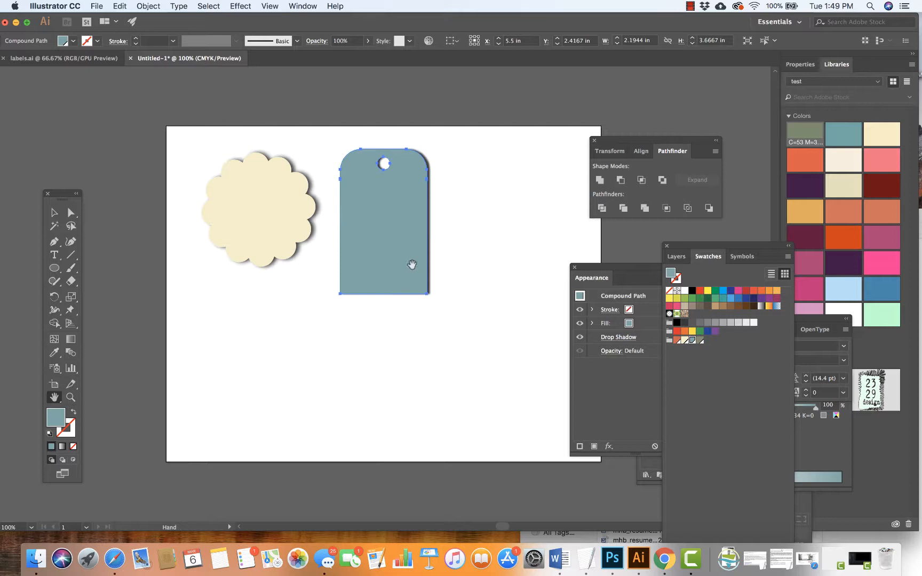
drag(375, 381, 333, 341)
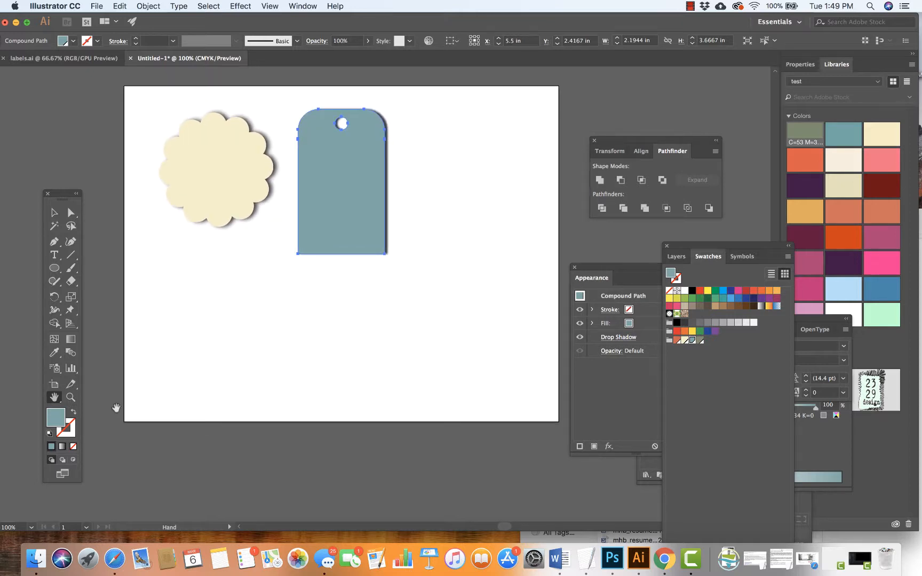
click(56, 386)
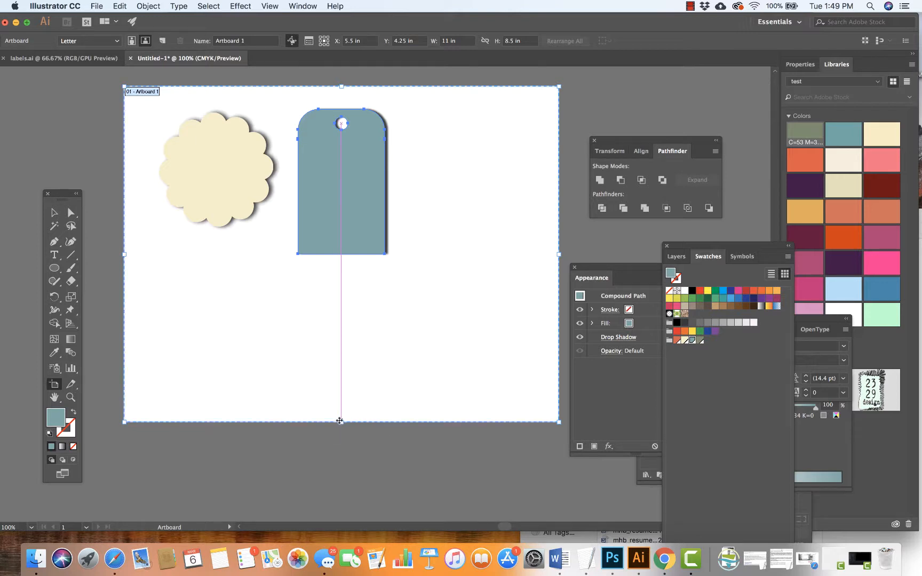
drag(340, 421, 341, 485)
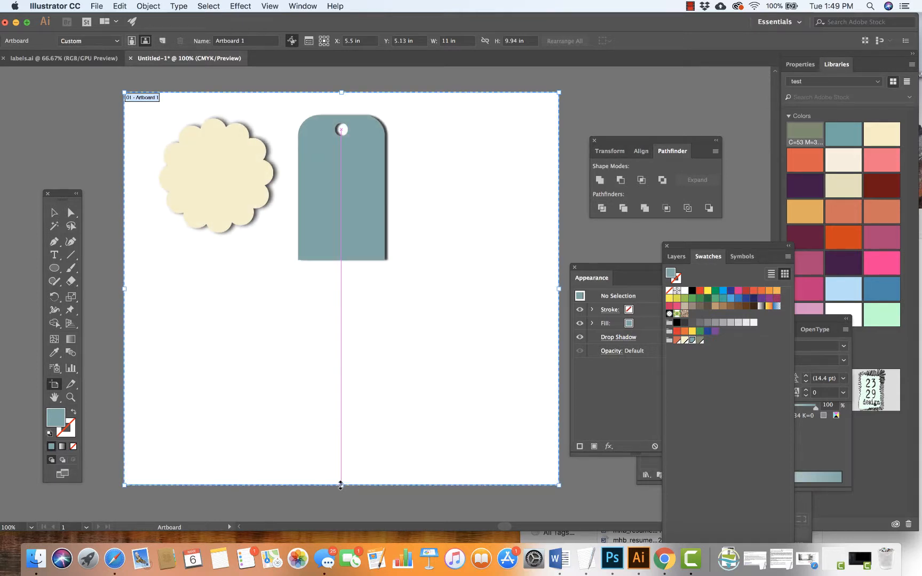
click(54, 213)
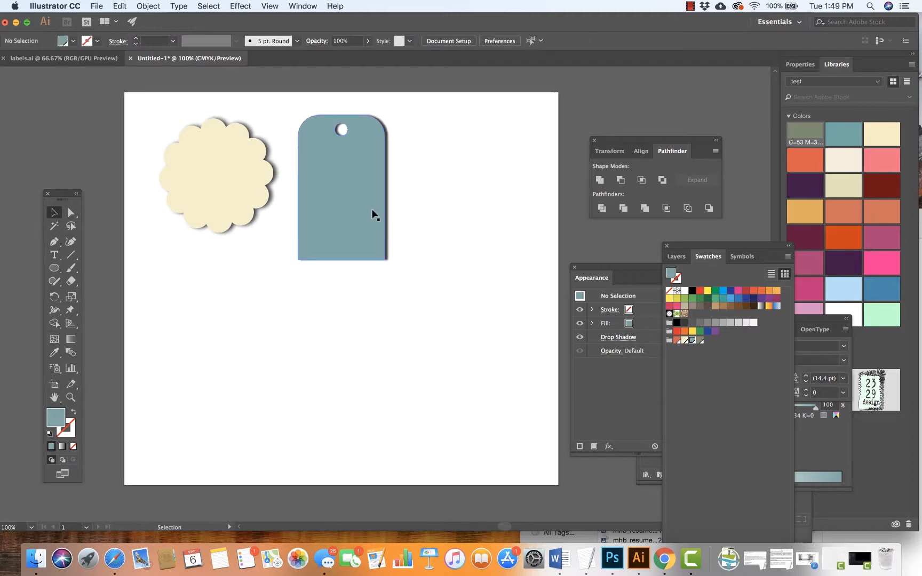
Step: Draw a circle about 2.28 in wide below the scalloped shape, fill it with the orange-red swatch, and move it slightly down
click(54, 268)
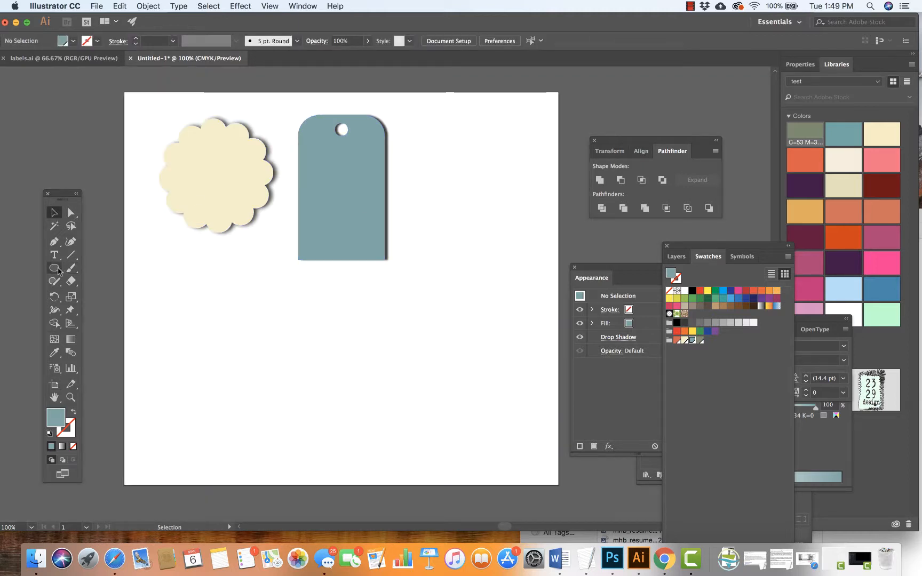
click(81, 295)
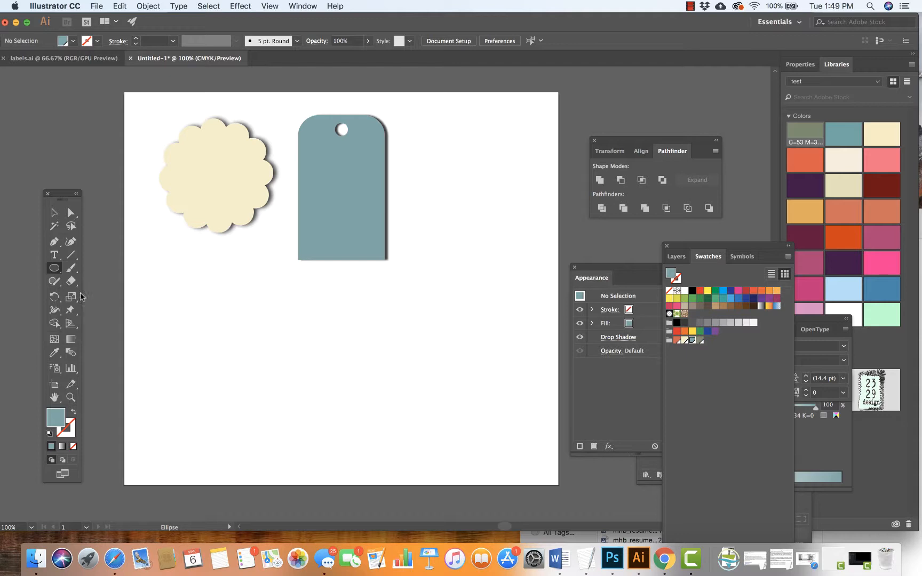
drag(170, 331, 260, 414)
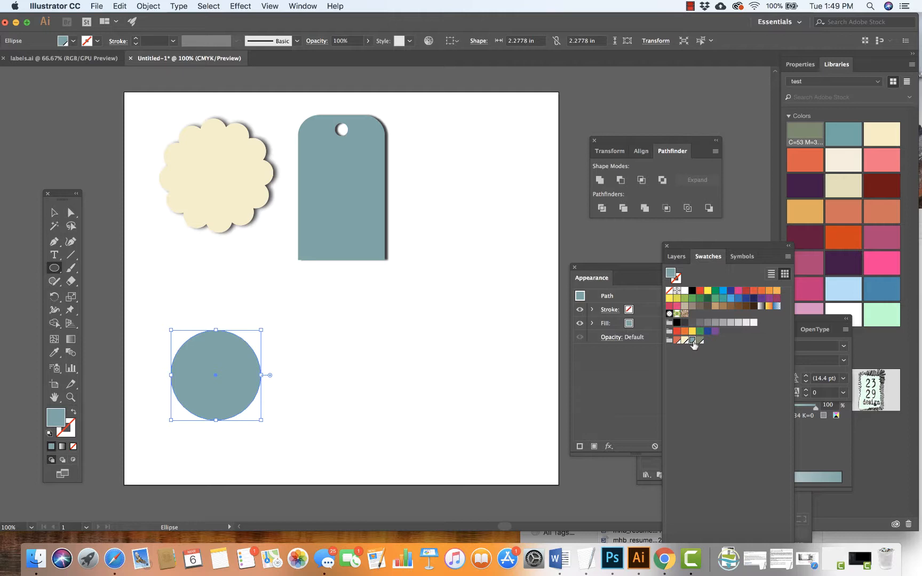
click(676, 340)
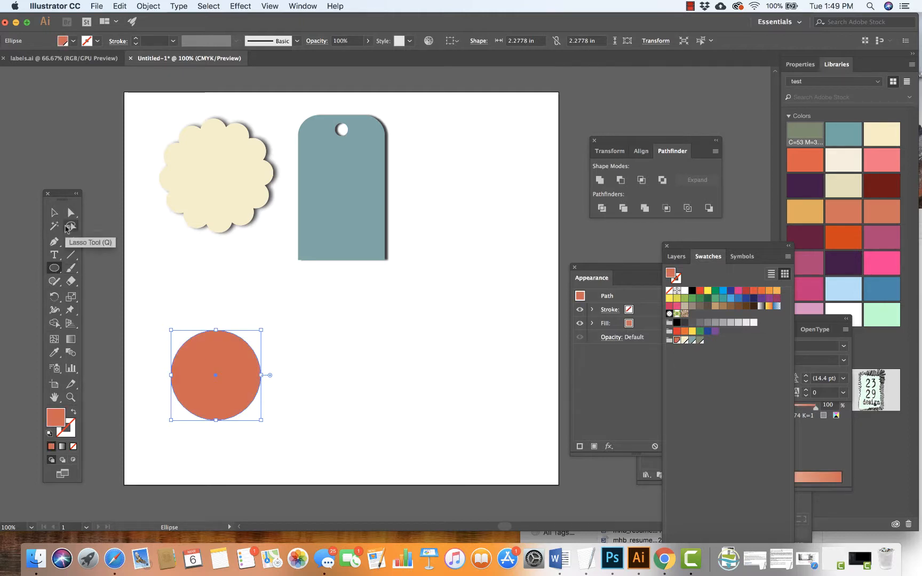
click(56, 213)
drag(233, 381, 233, 399)
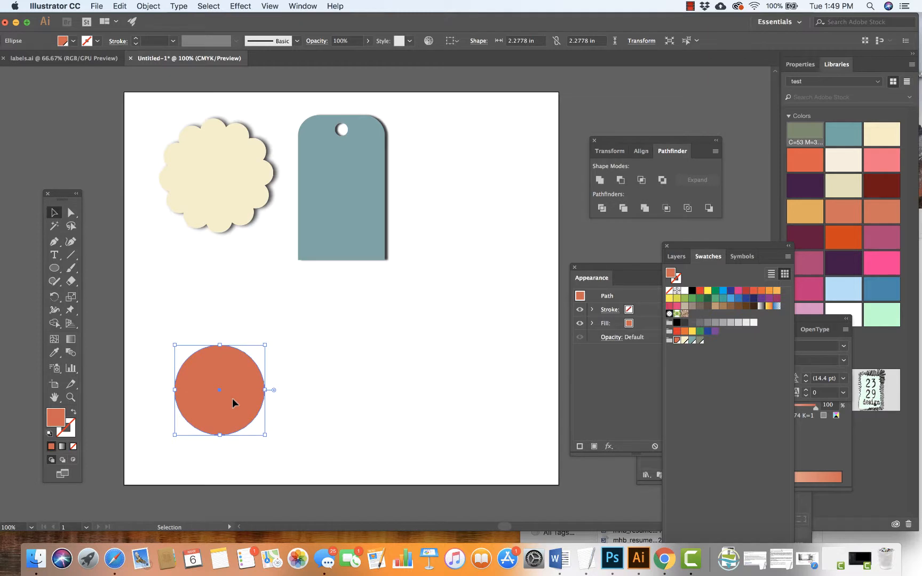
Step: Draw a three-sided polygon about 0.89 × 0.95 in above the orange circle
click(55, 269)
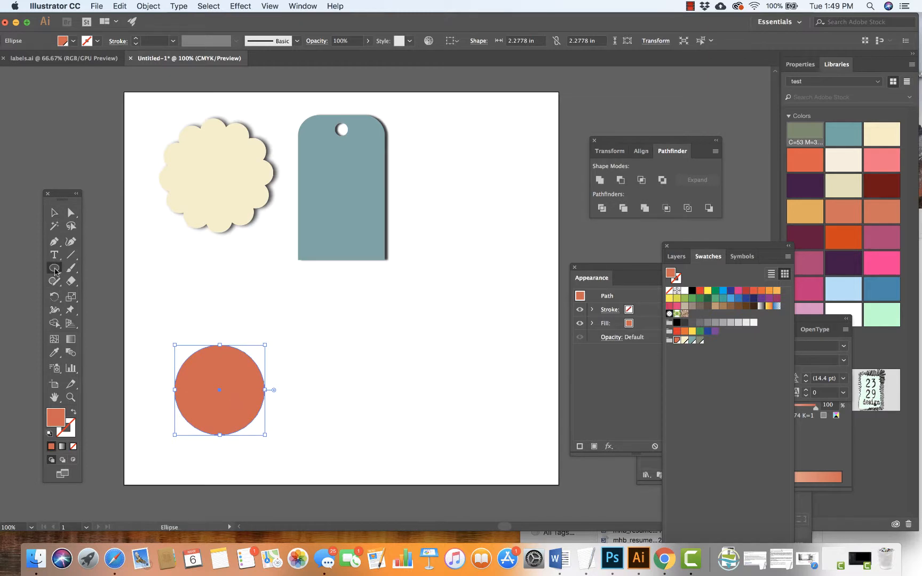
click(55, 270)
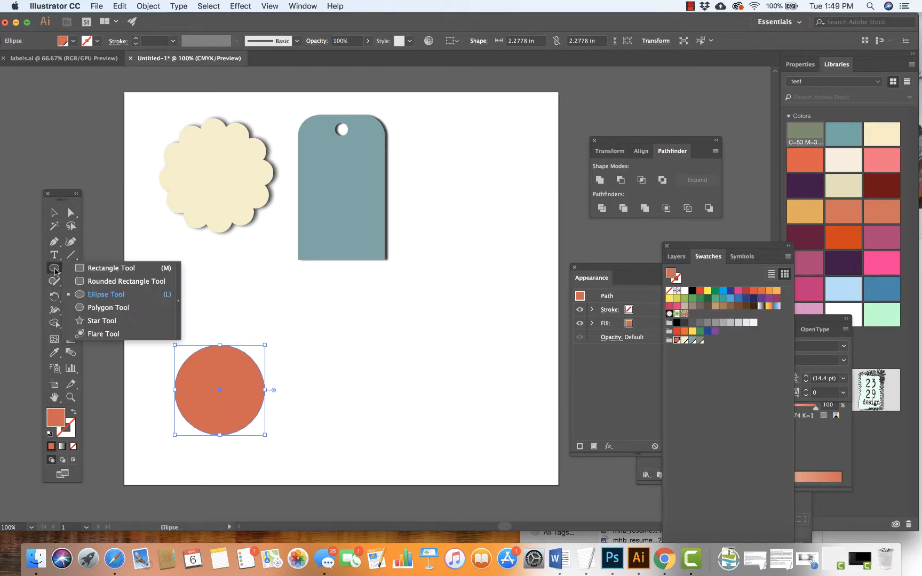
click(81, 308)
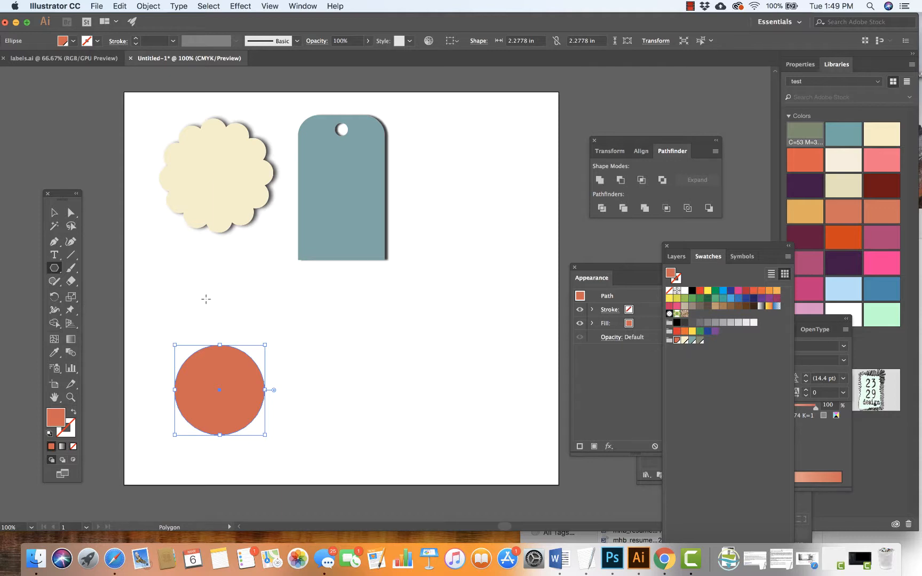
drag(206, 298, 220, 316)
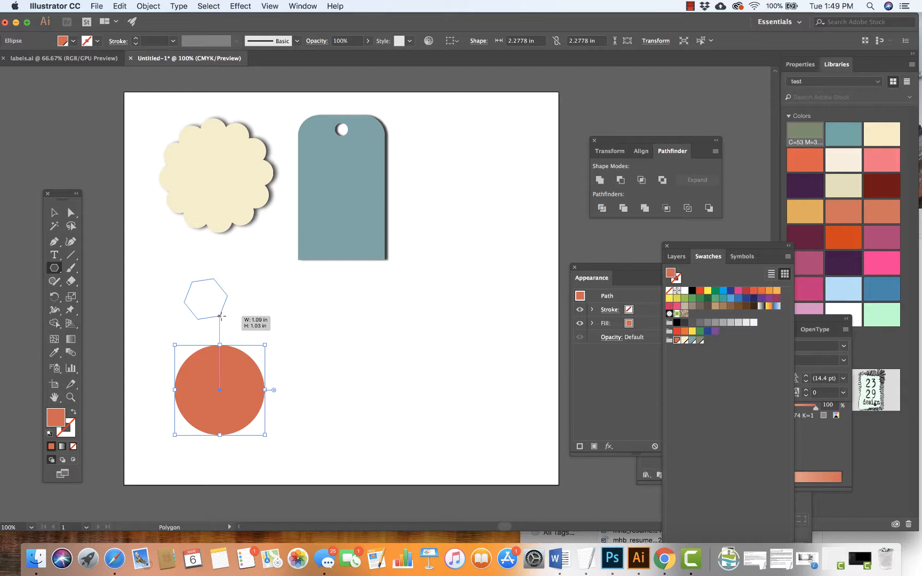
key(Down)
key(Down)
key(Down)
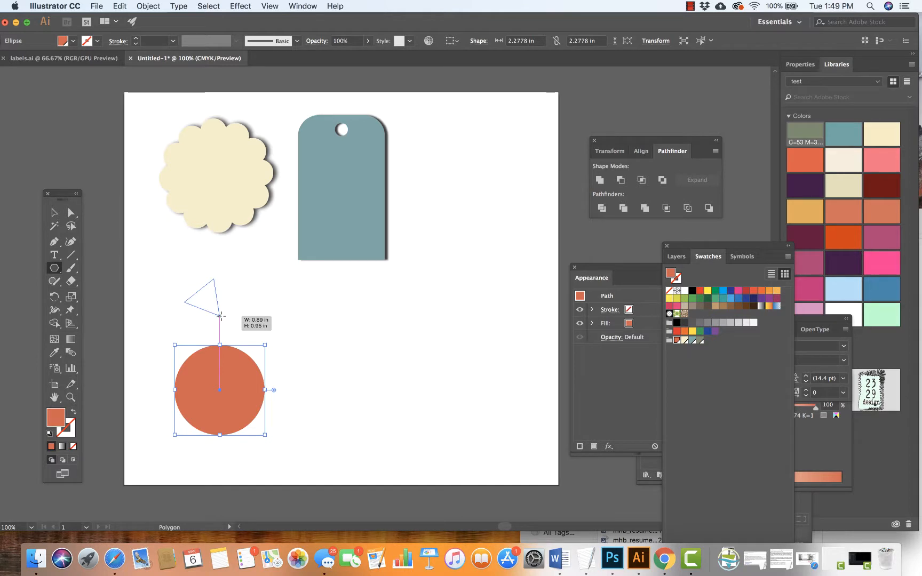
drag(219, 316, 220, 316)
Step: Rotate the triangle to point straight up, place it overlapping the orange circle's top edge, and select both shapes
click(51, 214)
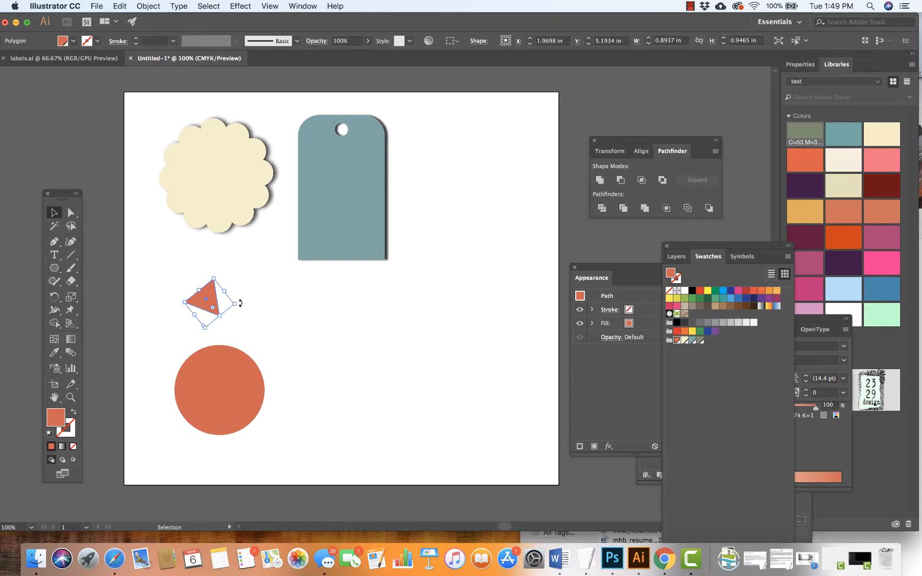
drag(240, 303, 185, 268)
drag(212, 302, 223, 340)
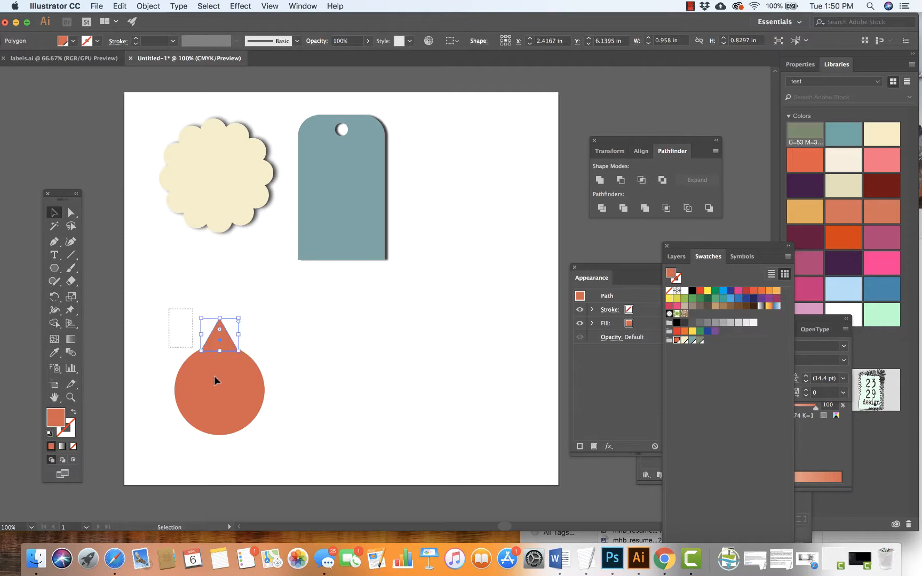
drag(169, 308, 287, 449)
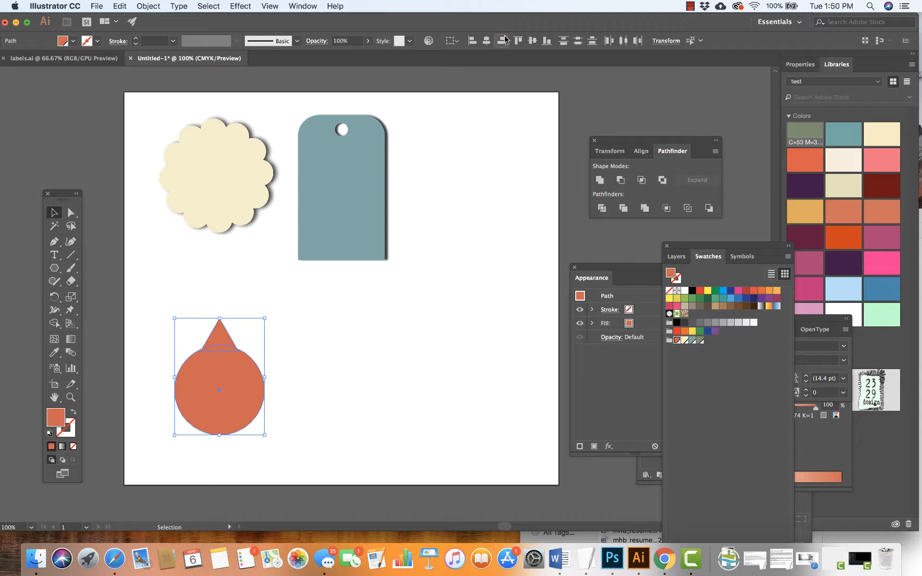
Step: Rotate a copy of the triangle about 20° clockwise around the orange circle's centre
click(409, 341)
click(222, 340)
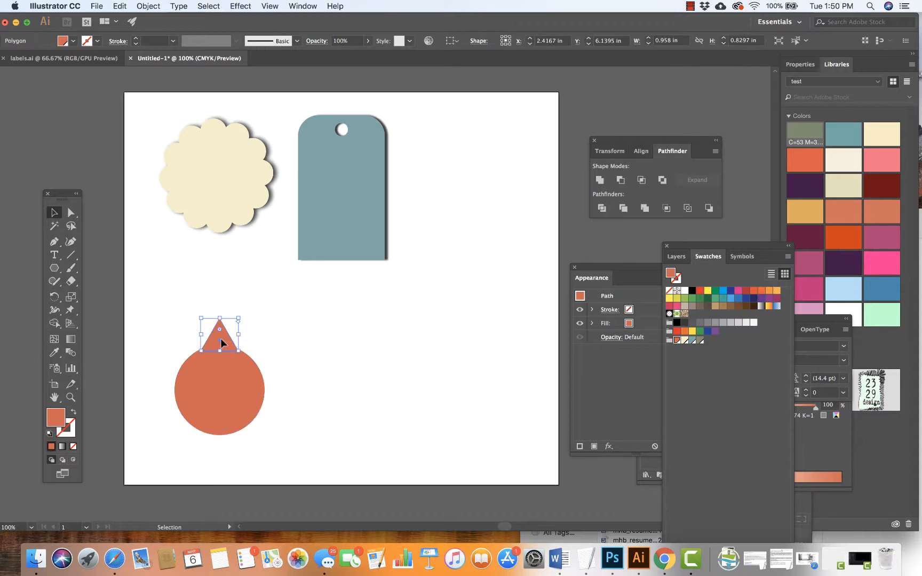
click(54, 297)
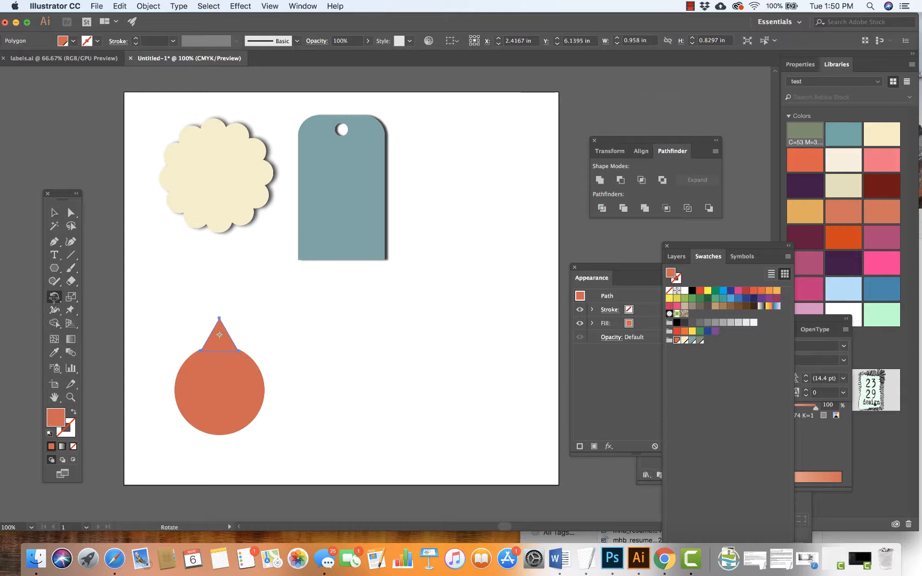
click(220, 390)
drag(220, 334, 238, 340)
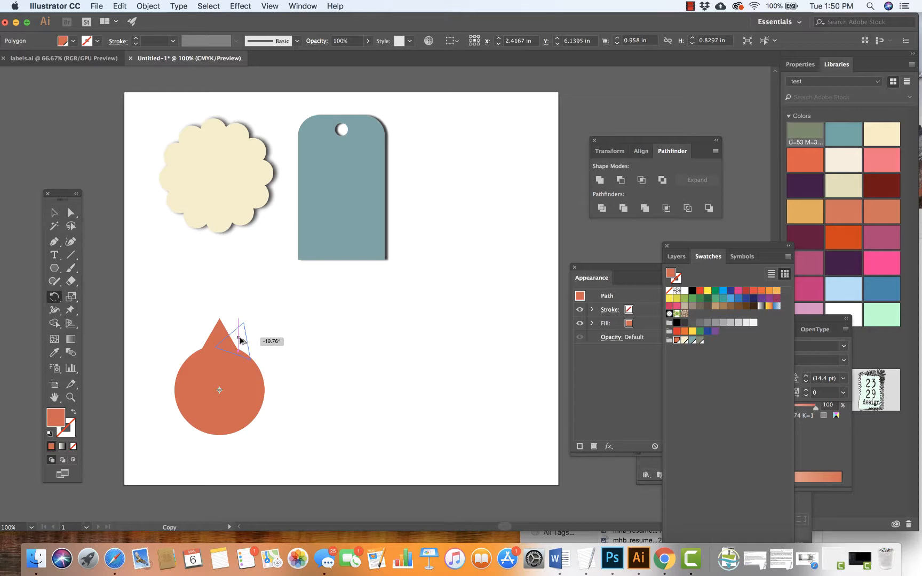
drag(242, 341, 240, 341)
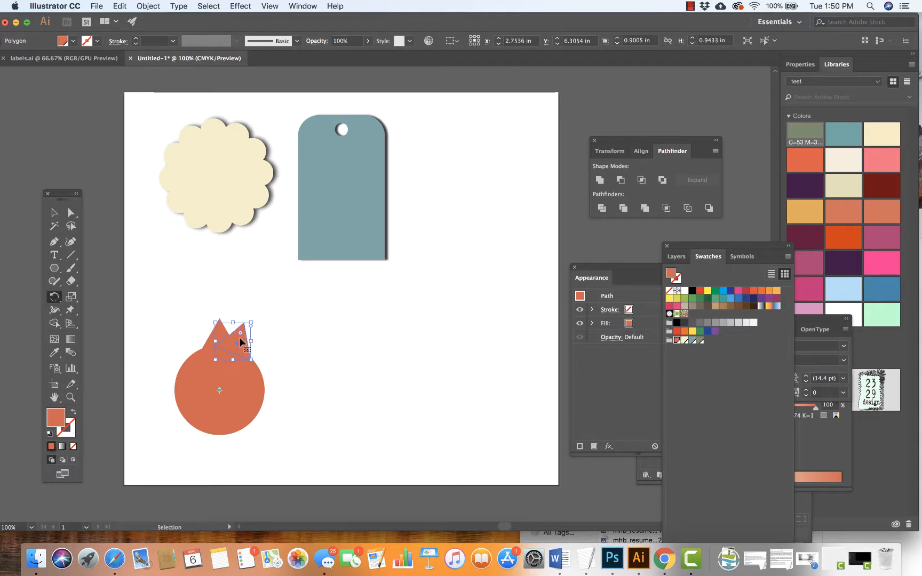
Step: Repeat the rotated copy of the triangle until the points form a full ring around the orange circle
key(super+d)
key(super+d)
key(super+d)
key(super+d)
key(super+d)
key(super+d)
key(super+d)
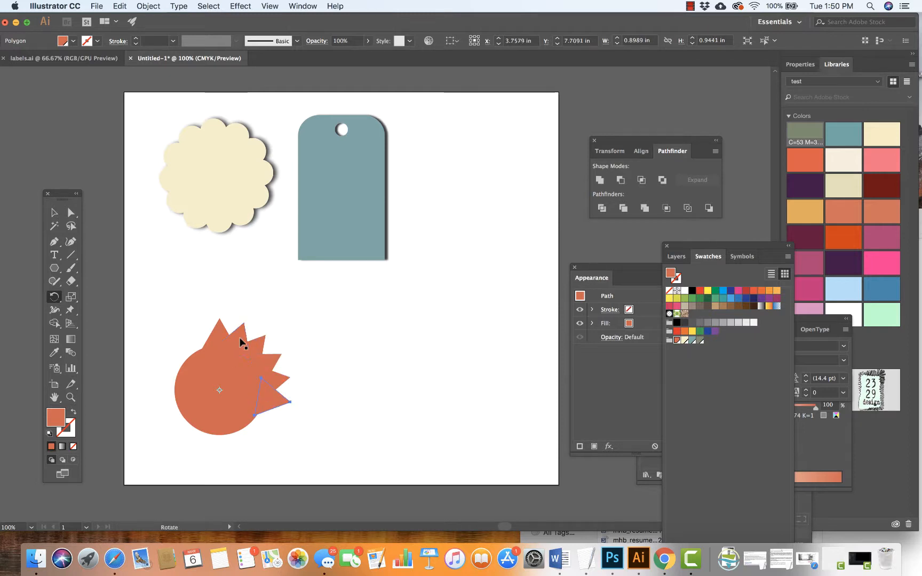
key(super+d)
key(super+d)
key(super+d)
key(super+d)
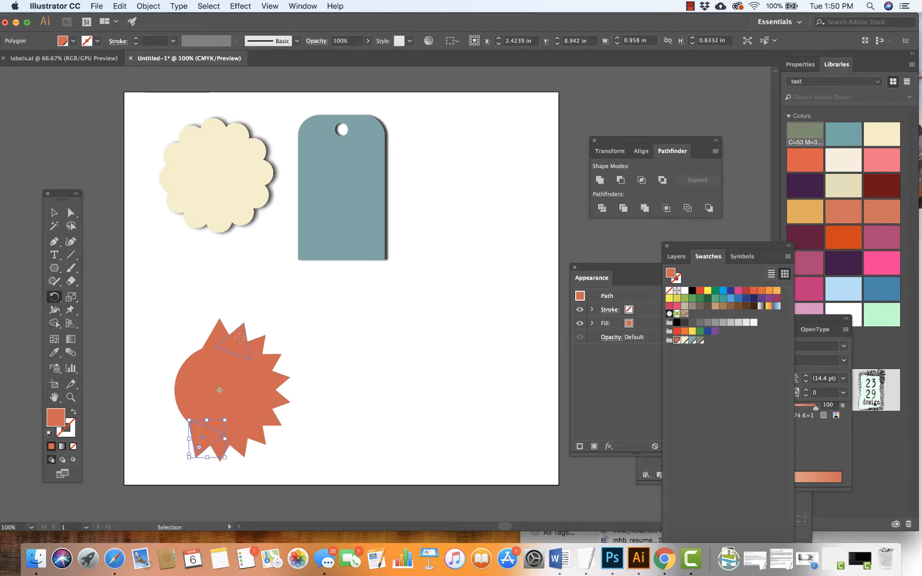
key(super+d)
key(super+d)
key(super+d)
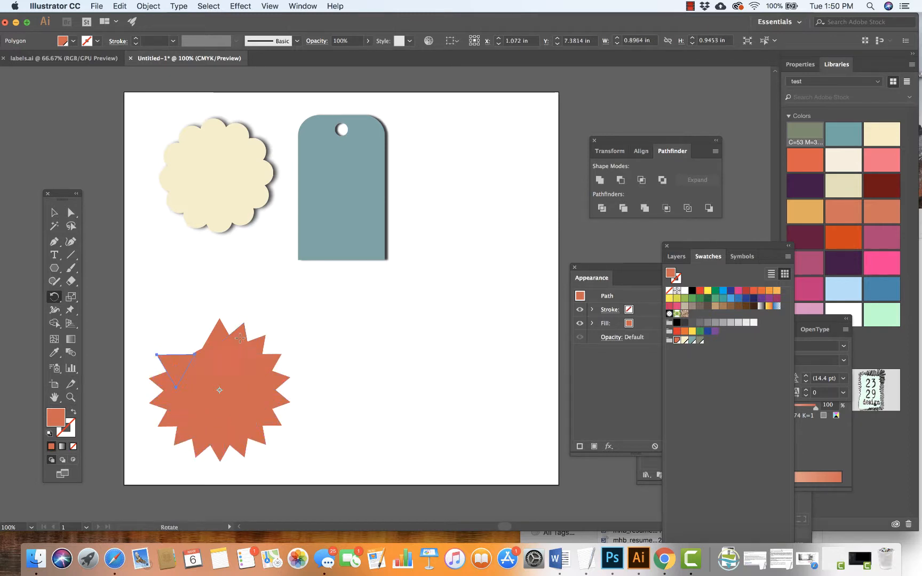
key(super+d)
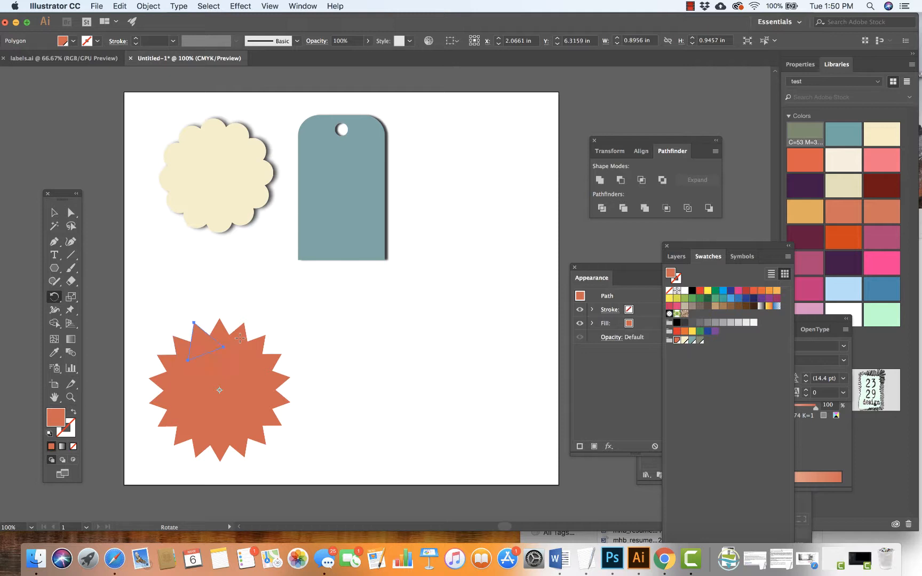
Step: Select the orange circle with all its triangles and unite them into one starburst shape
click(57, 213)
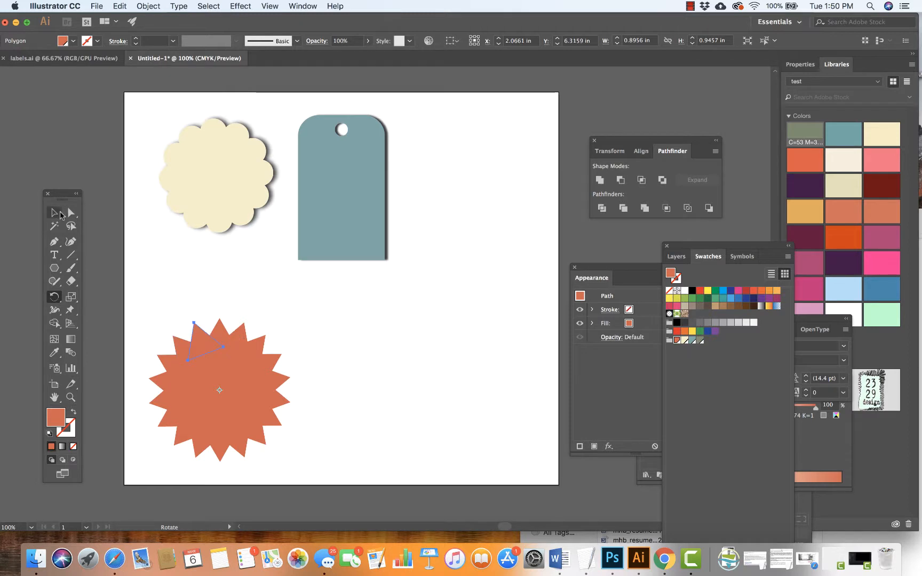
click(169, 266)
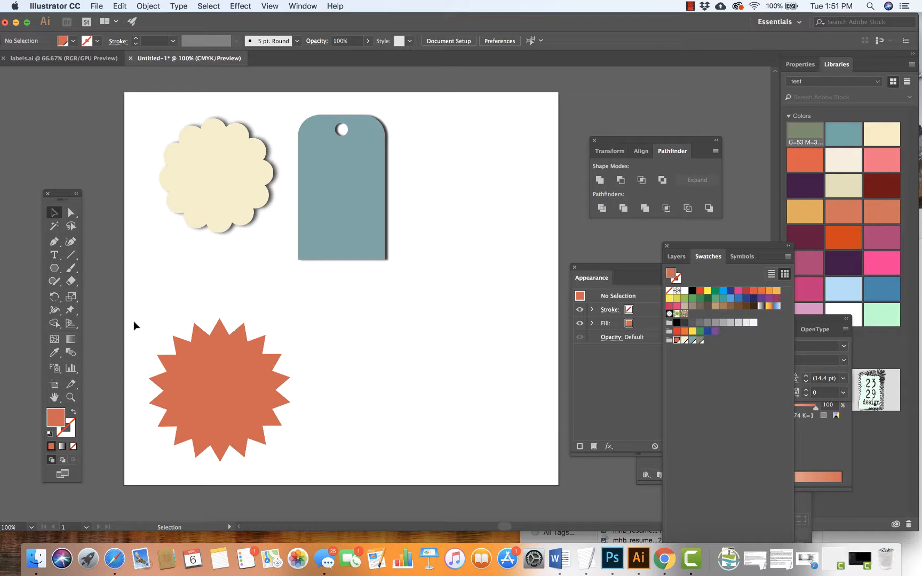
drag(133, 320, 303, 474)
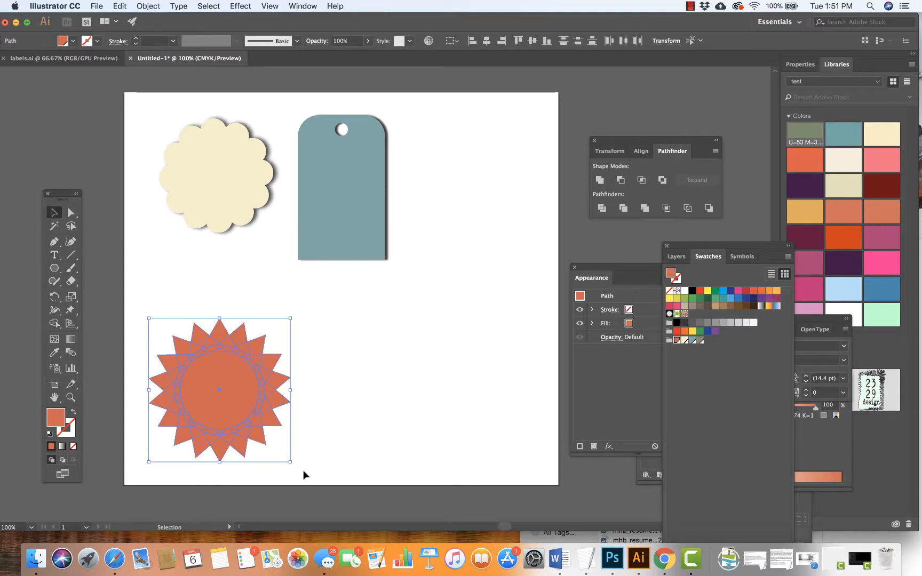
click(600, 180)
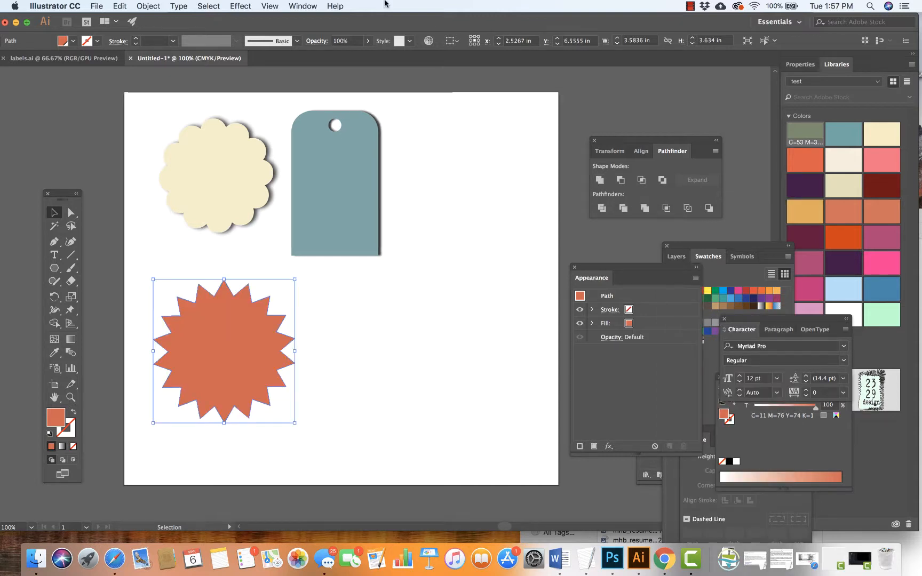
Step: Apply a drop shadow to the starburst in Normal mode with 75% opacity, 0.07 in X offset, 0 in Y offset and 0.02 in blur
click(240, 6)
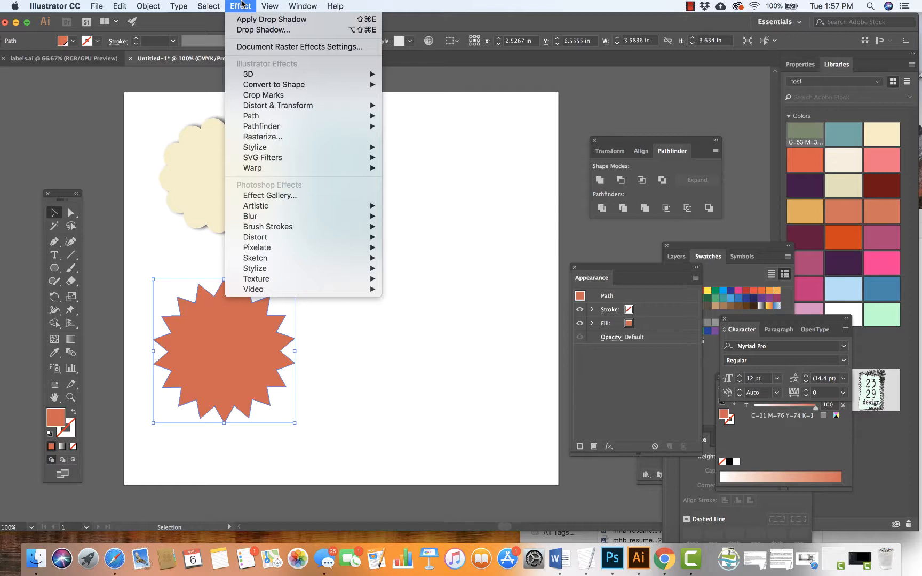
mouse_move(286, 132)
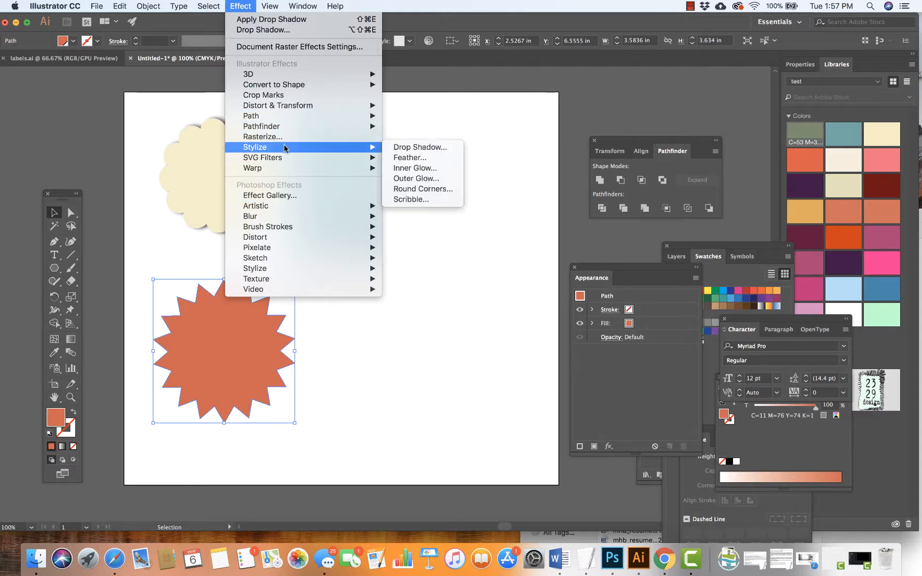
click(419, 149)
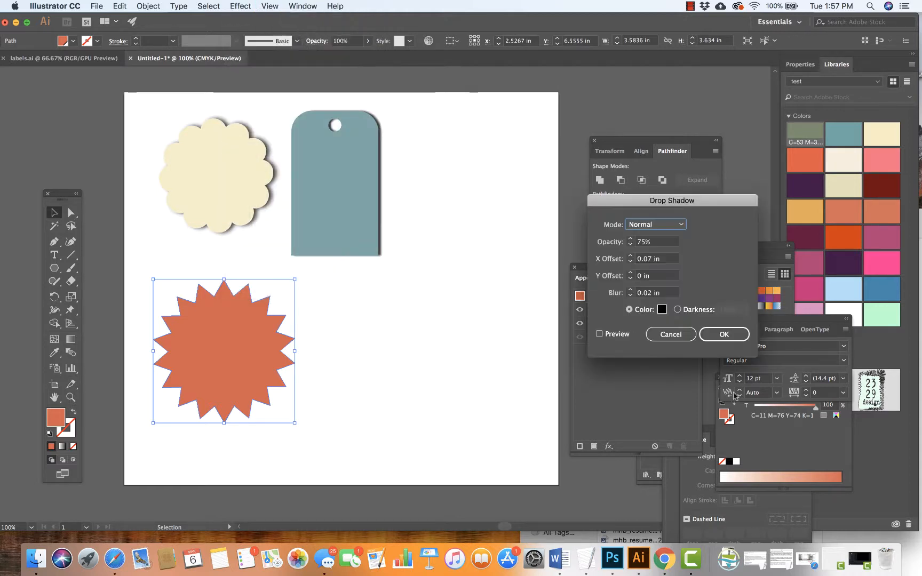
click(727, 335)
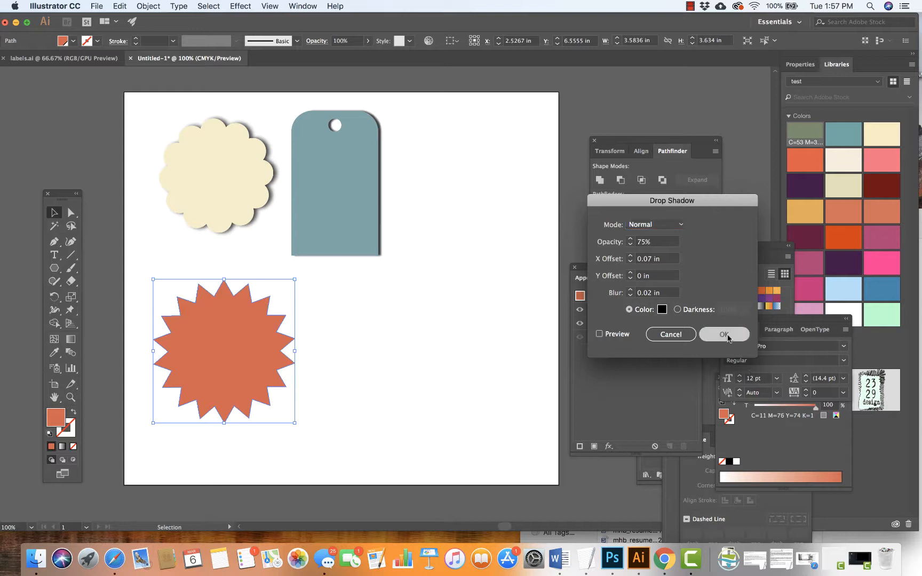
click(453, 287)
Step: Move the starburst slightly up, the scalloped label slightly down, and the teal tag slightly right and down
mouse_move(188, 357)
mouse_down()
mouse_move(201, 387)
mouse_move(190, 351)
mouse_up()
click(372, 311)
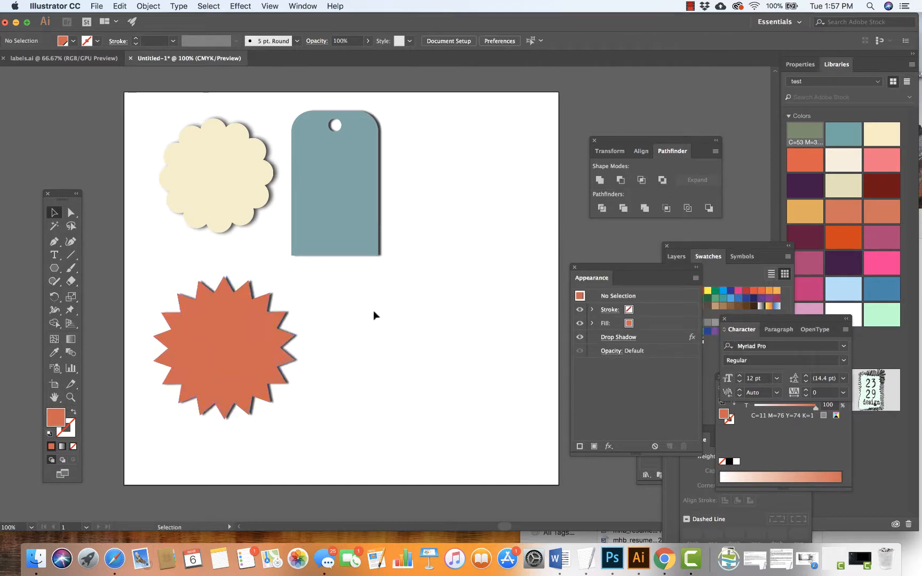
drag(226, 185, 229, 192)
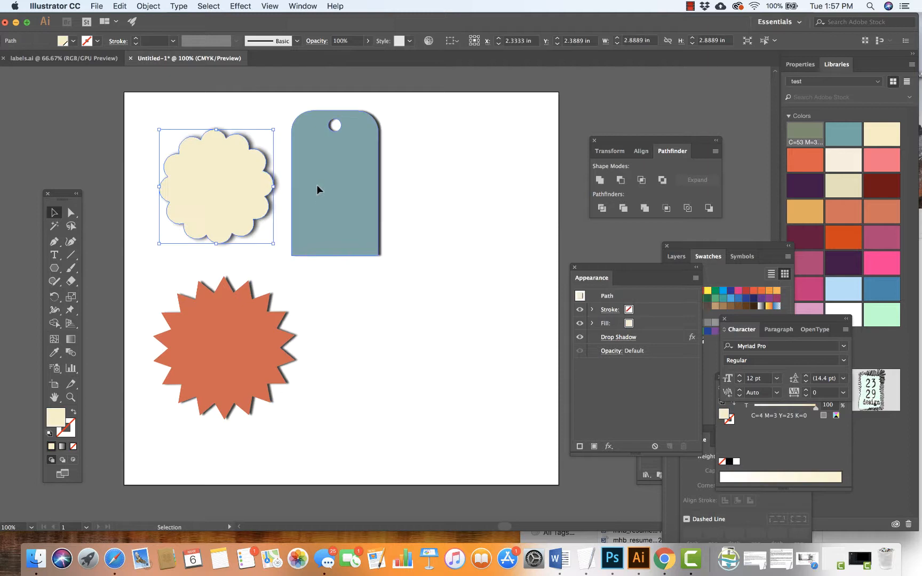
drag(317, 185, 320, 188)
click(345, 342)
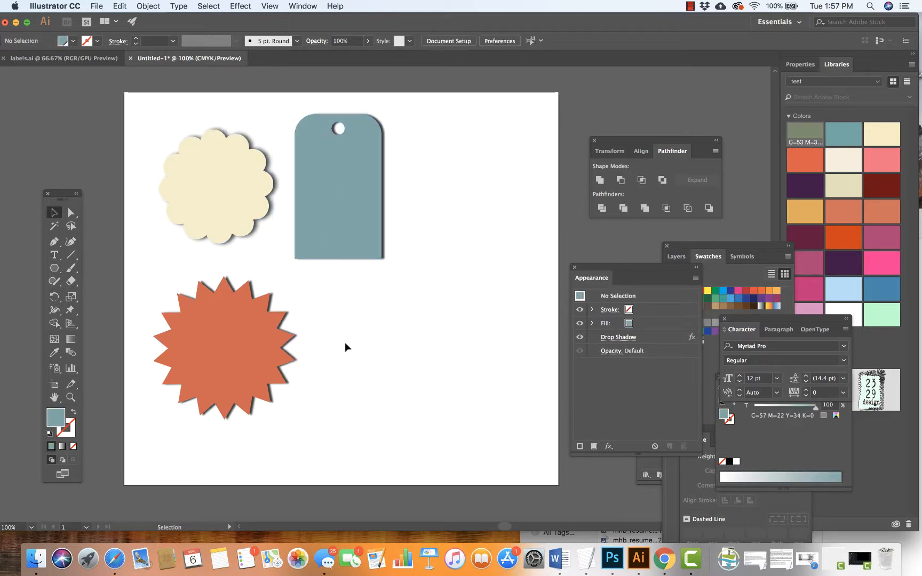
Step: Examine the hanging tag designs in the labels.ai document and return to the Untitled-1 document
click(51, 60)
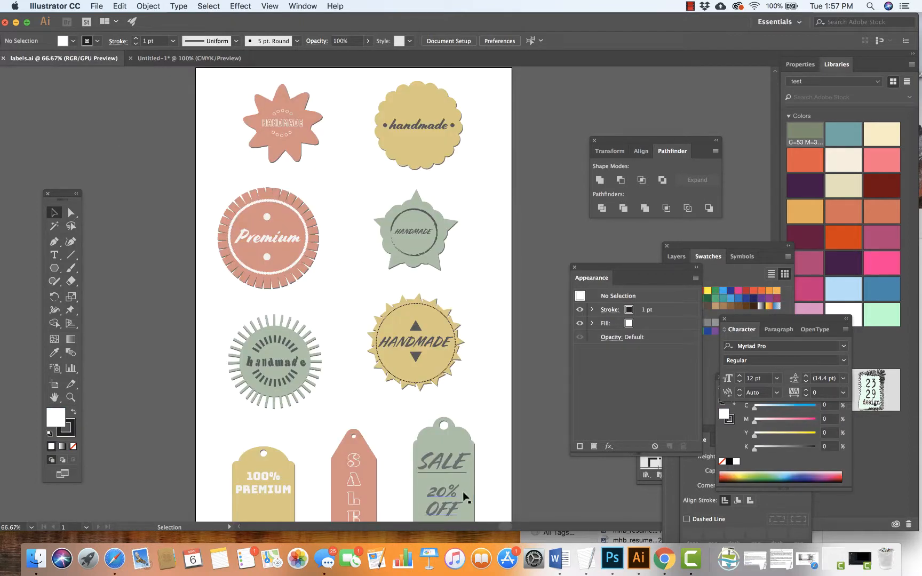
drag(453, 491, 476, 468)
key(super+z)
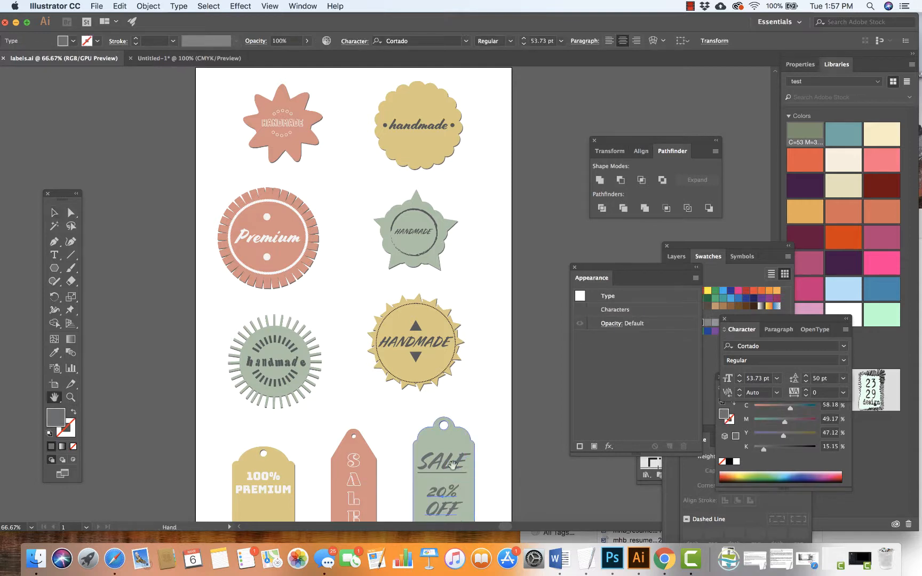
drag(401, 453, 381, 342)
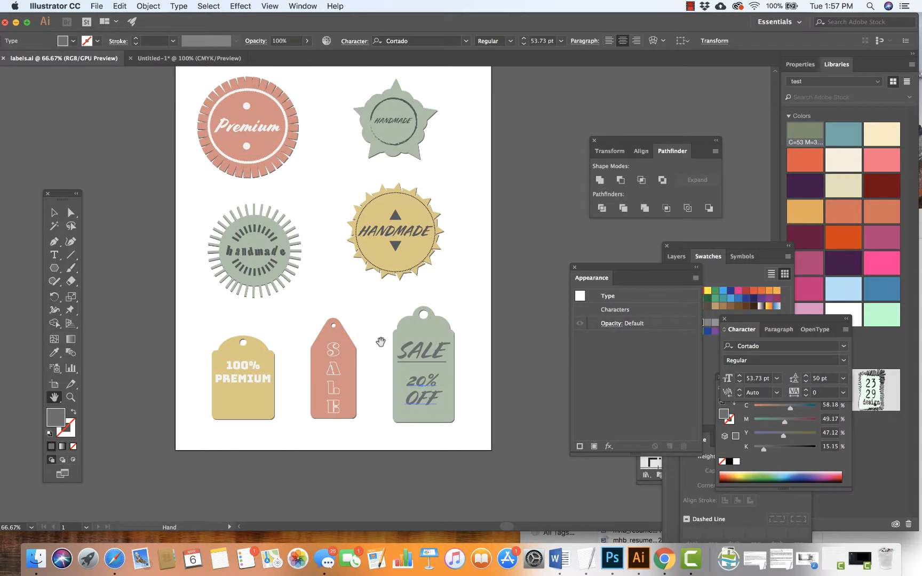
click(192, 59)
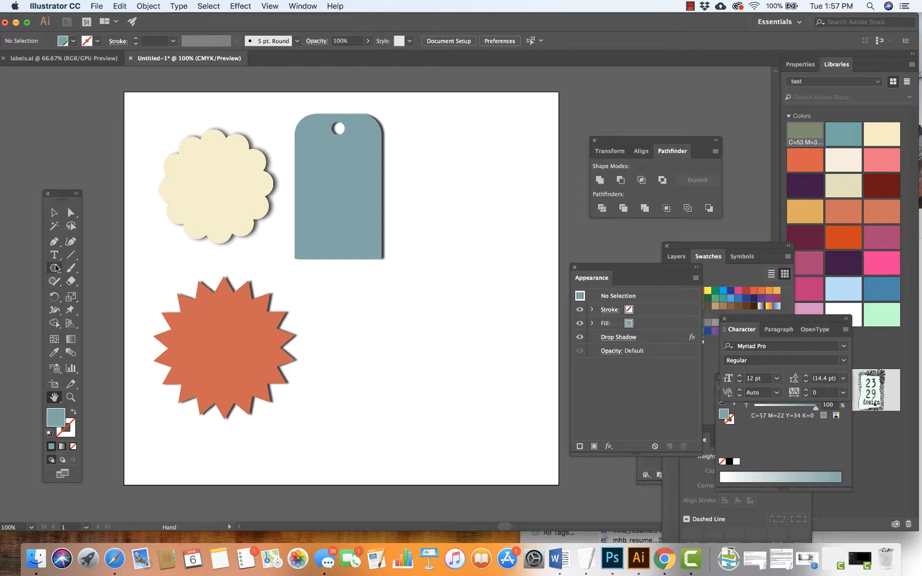
Step: Draw a rounded rectangle about 2.15 × 3.18 in right of the starburst and another about 1.68 × 1.14 in overlapping its top edge
drag(54, 268, 81, 282)
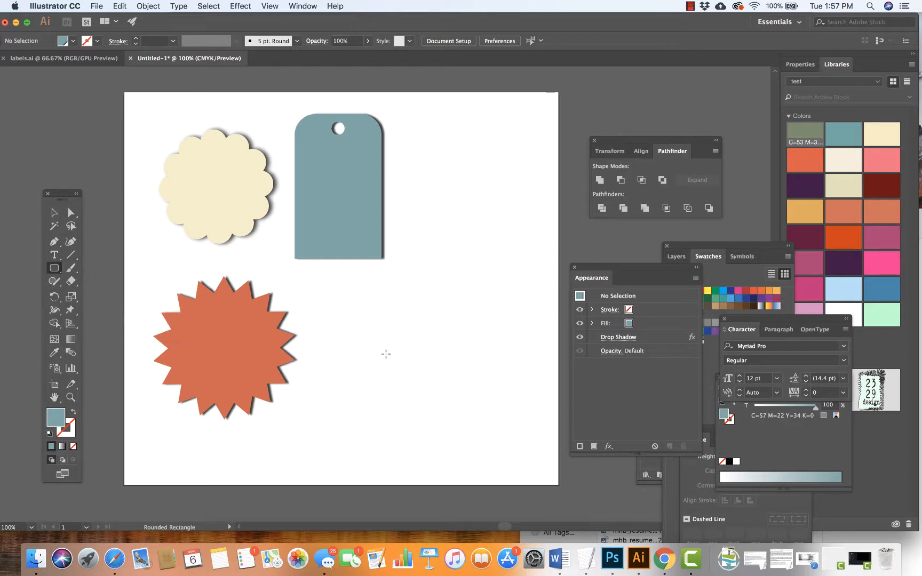
drag(427, 327, 512, 453)
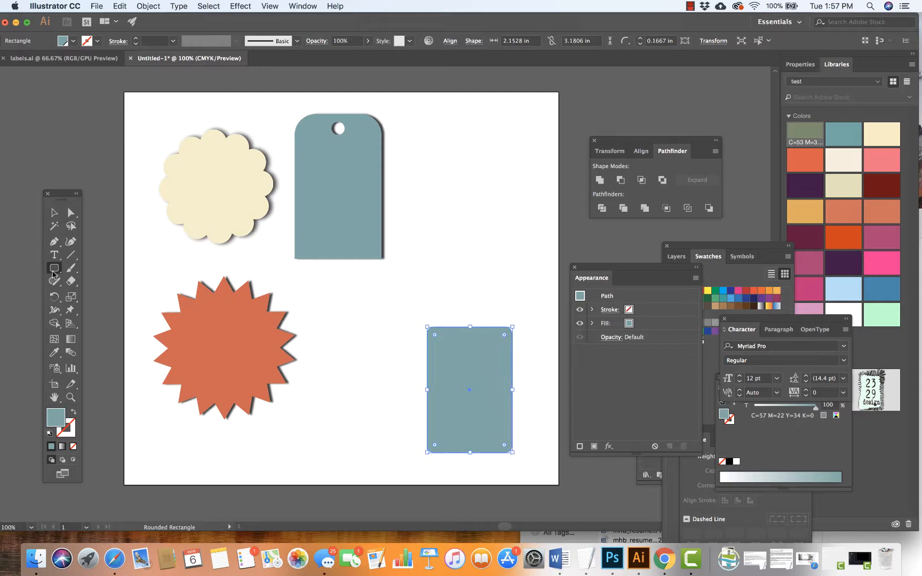
drag(54, 268, 74, 282)
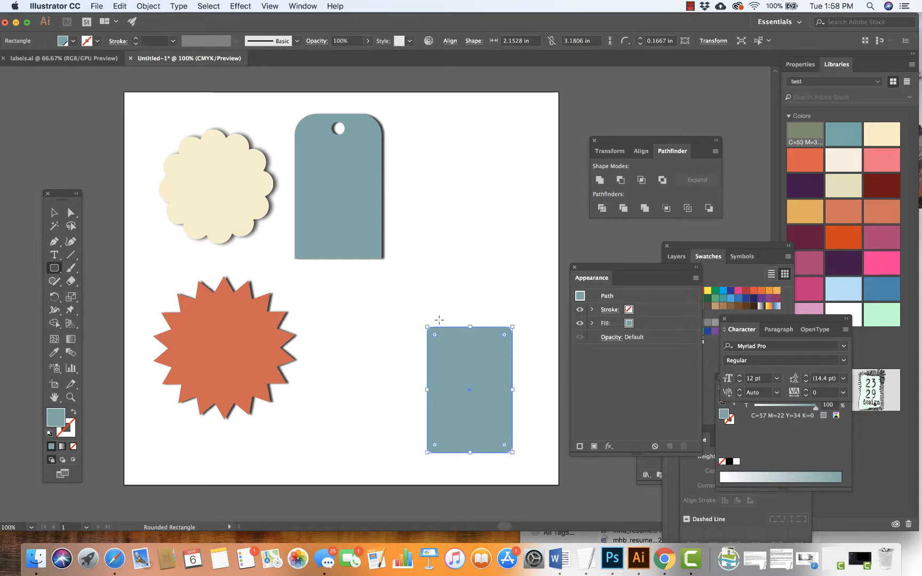
drag(438, 309, 505, 342)
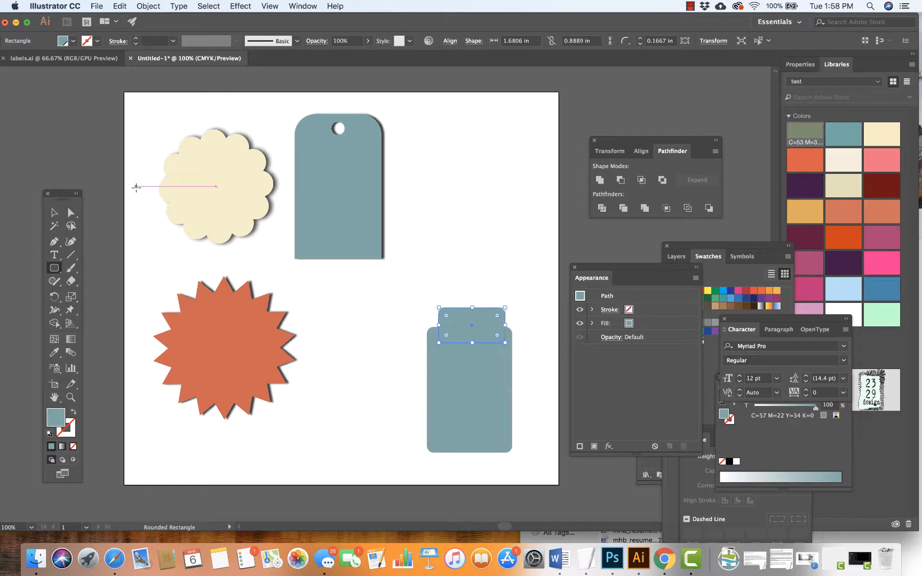
click(53, 213)
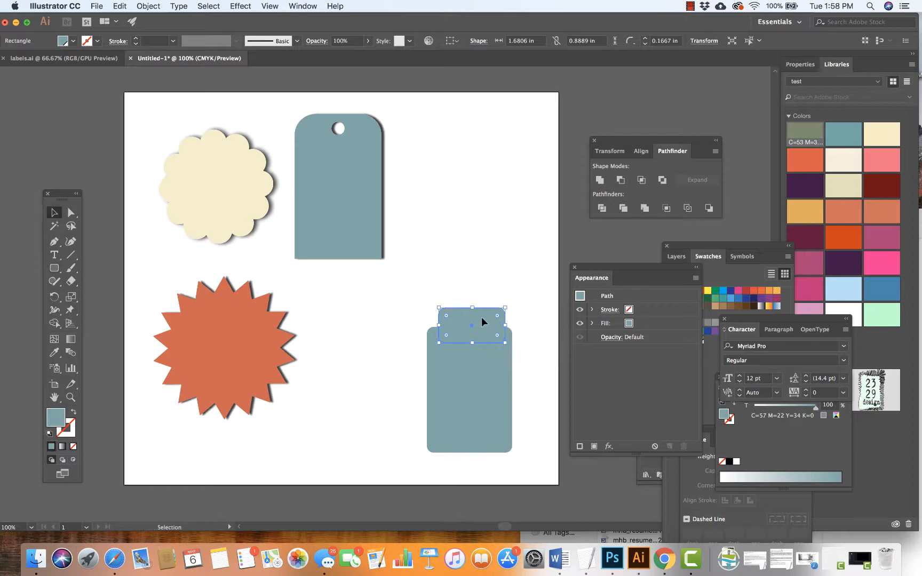
drag(480, 318, 470, 298)
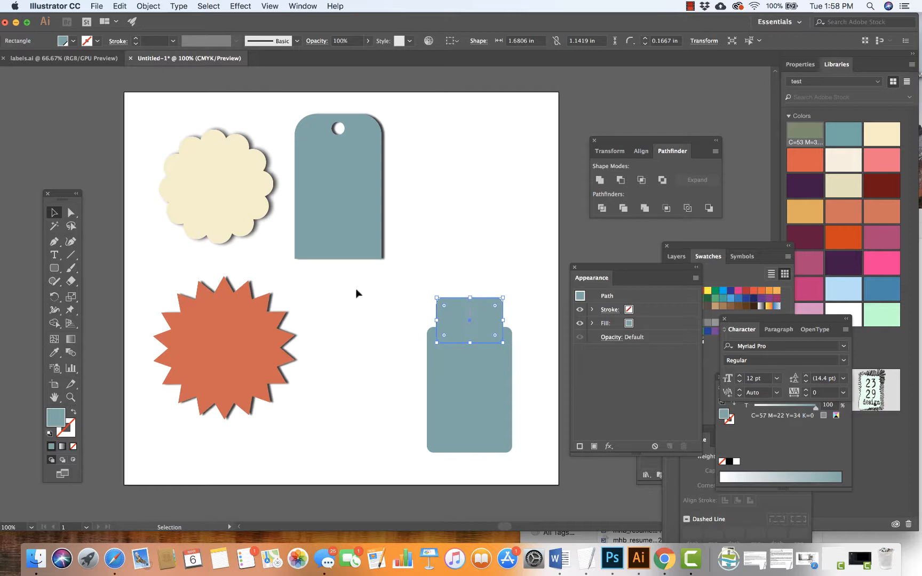
Step: Draw a circle about 0.69 in wide over the smaller rectangle's top edge and align all three tag shapes to their horizontal centre
drag(54, 272, 78, 295)
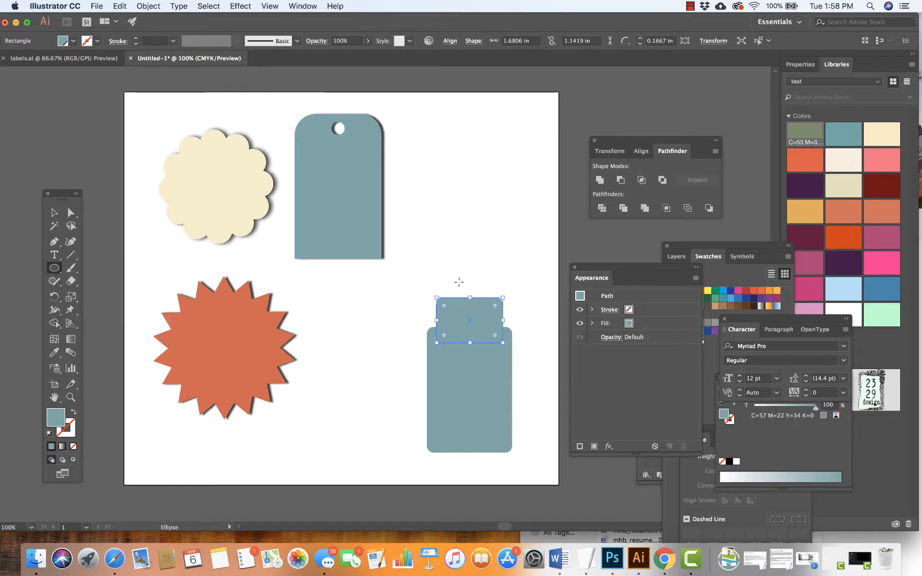
drag(459, 281, 502, 309)
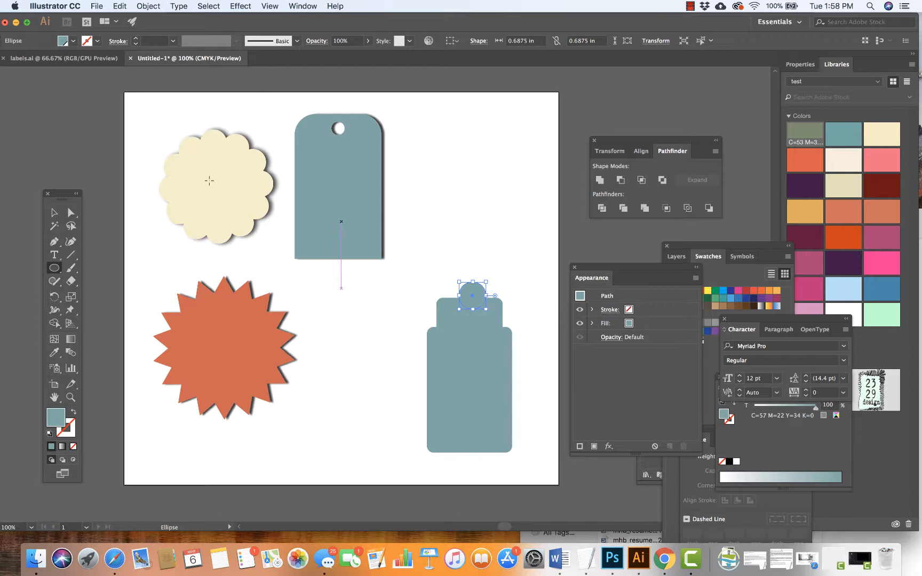
click(54, 213)
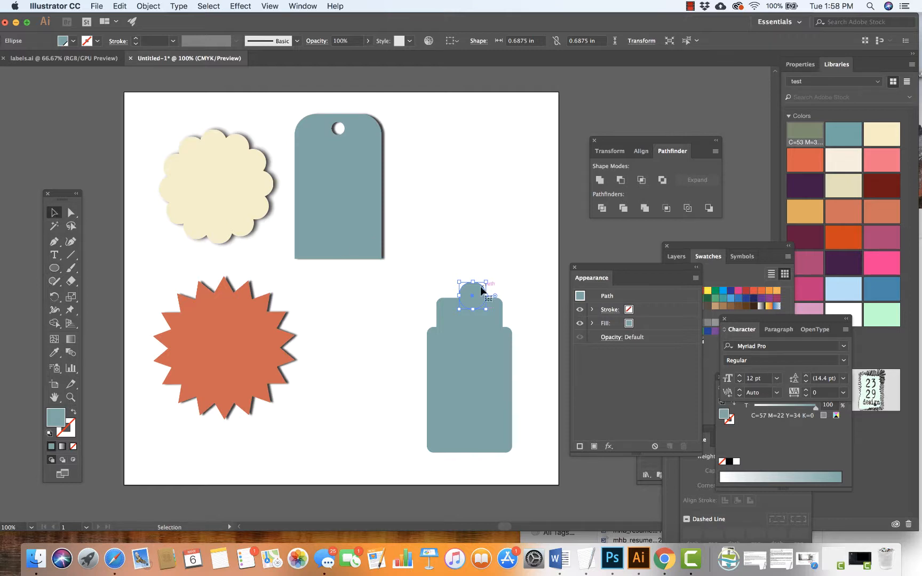
drag(476, 284, 536, 450)
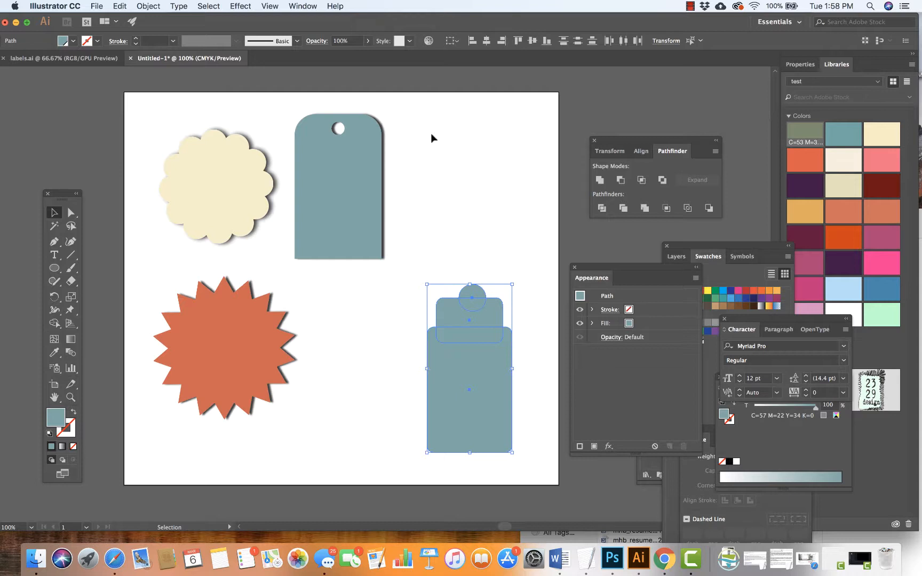
click(486, 42)
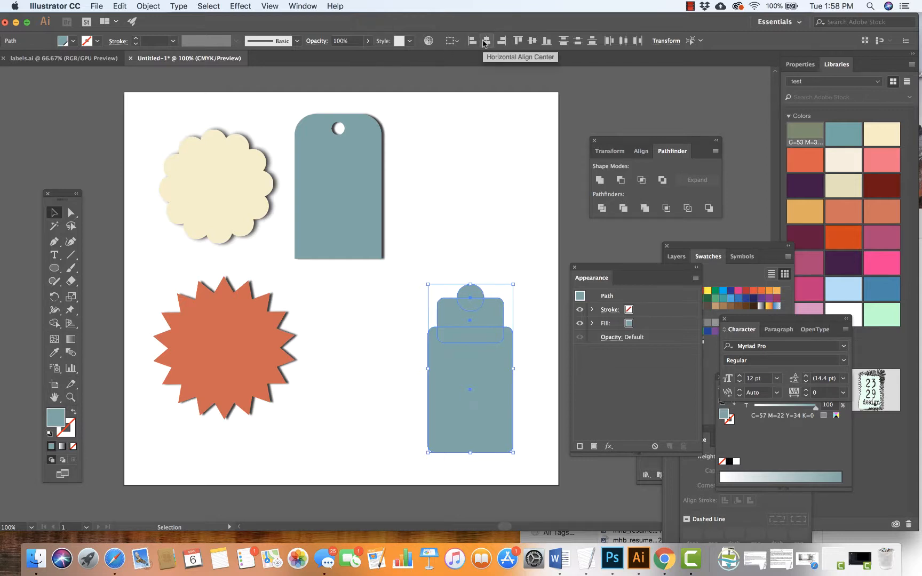
Step: Check the tag designs in labels.ai, then in Untitled-1 widen the smaller rounded rectangle on both sides and lower it with the circle
click(48, 59)
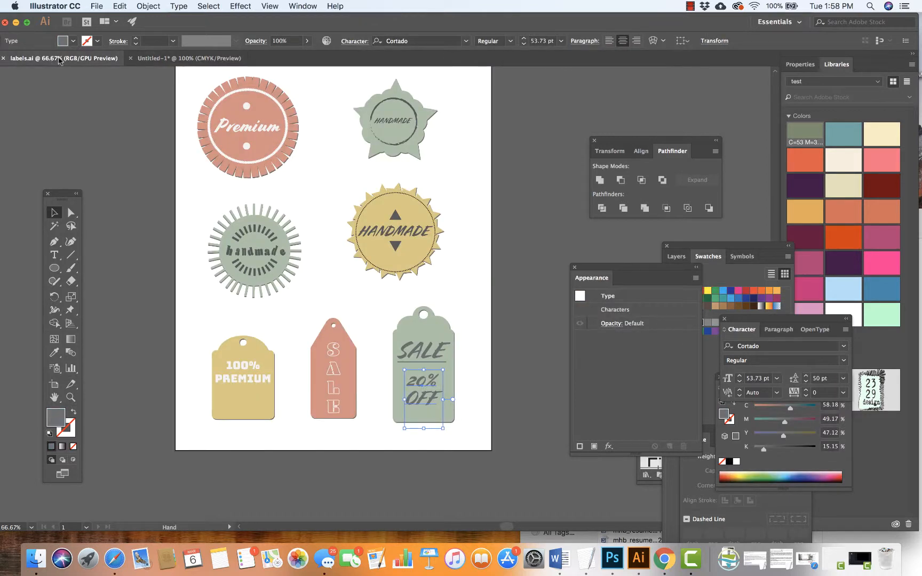
click(153, 60)
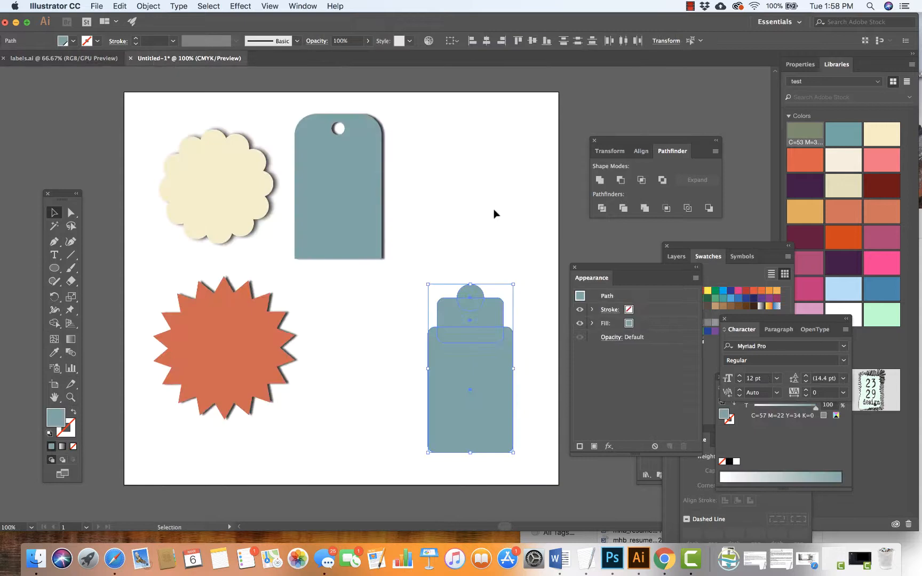
click(494, 213)
click(494, 317)
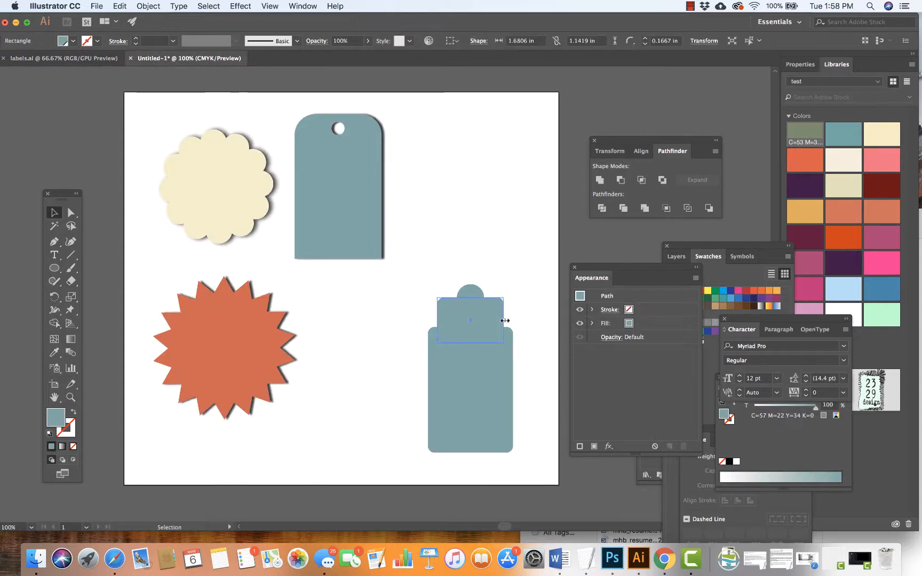
drag(505, 320, 509, 321)
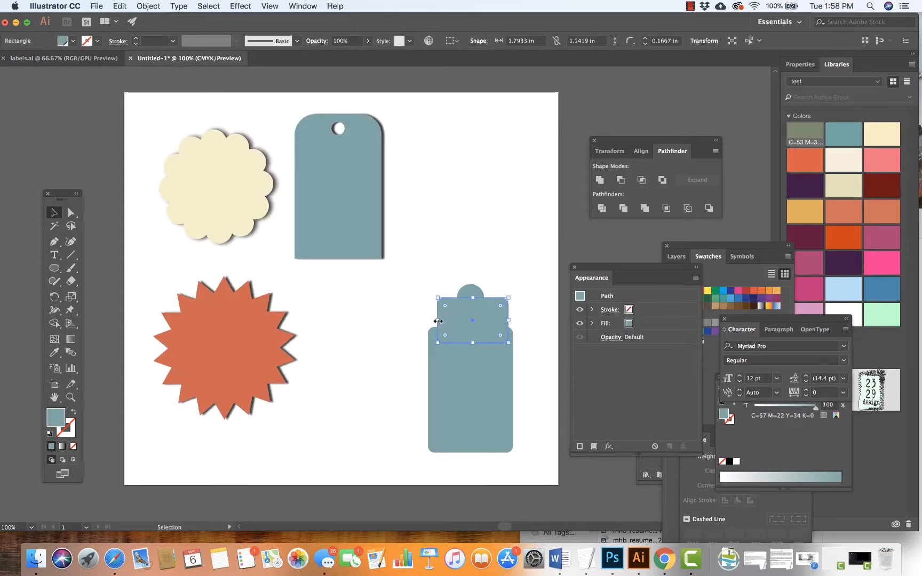
drag(437, 321, 471, 309)
click(451, 287)
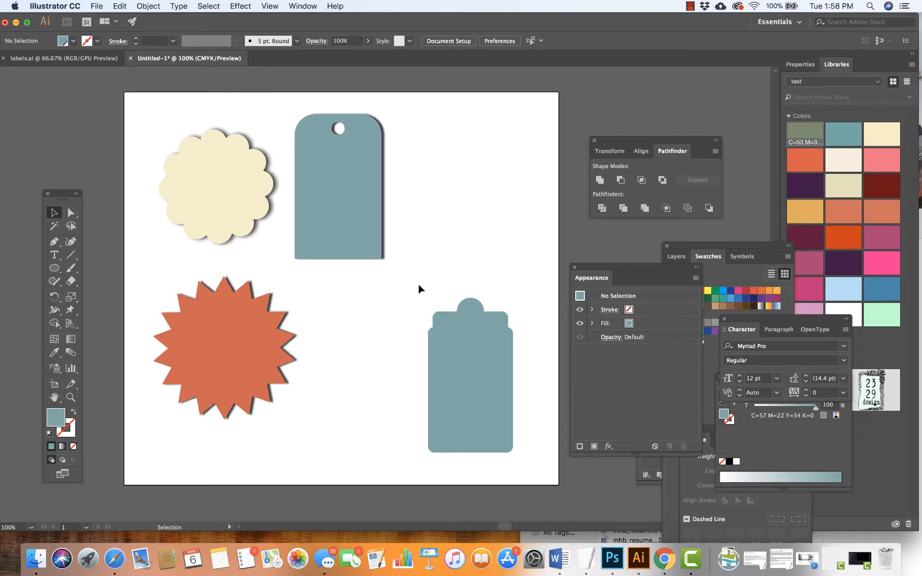
Step: Unite the two rounded rectangles and the circle into a single tag shape with Pathfinder
drag(418, 284, 535, 457)
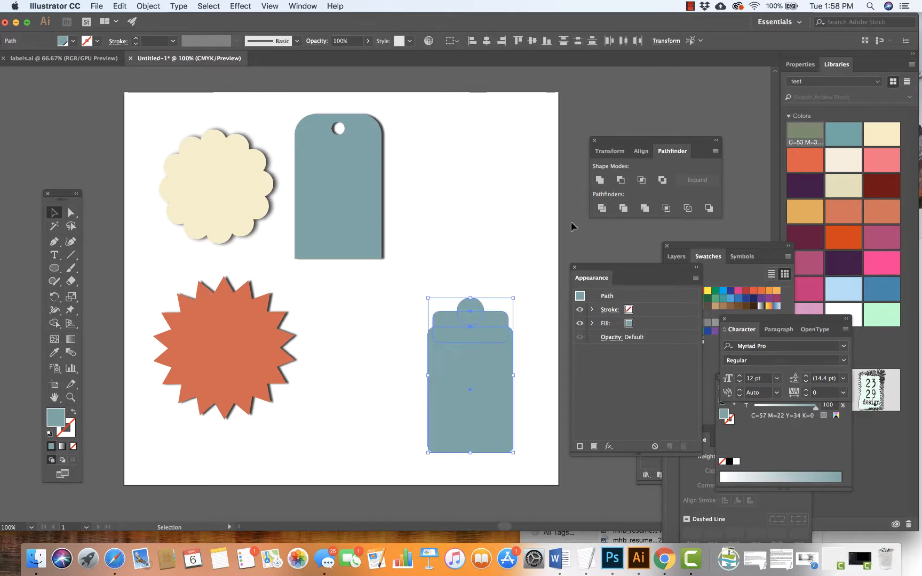
click(600, 181)
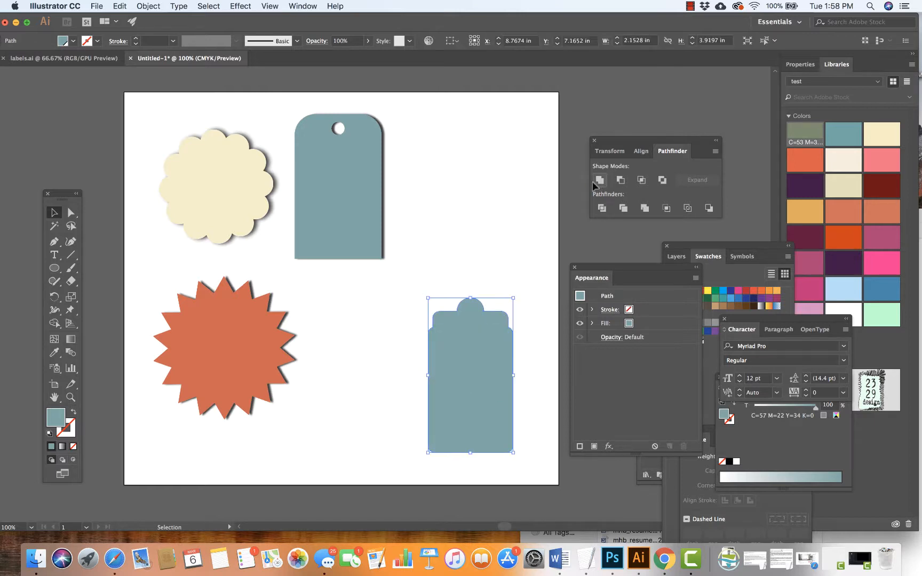
click(497, 215)
Step: Draw a circle about 0.39 in wide with an 11.07% tint fill and centre it in the new tag's round tab
drag(54, 267, 80, 294)
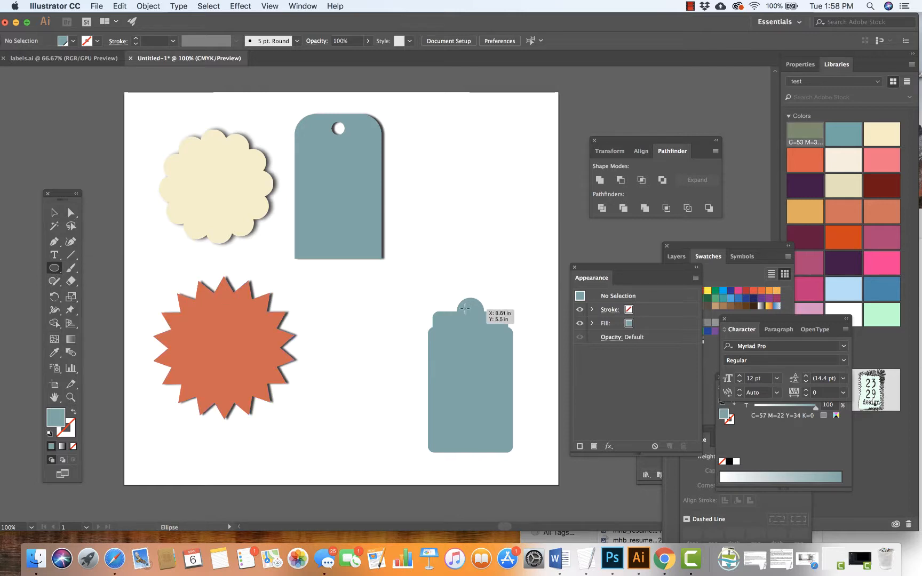
drag(457, 277, 472, 292)
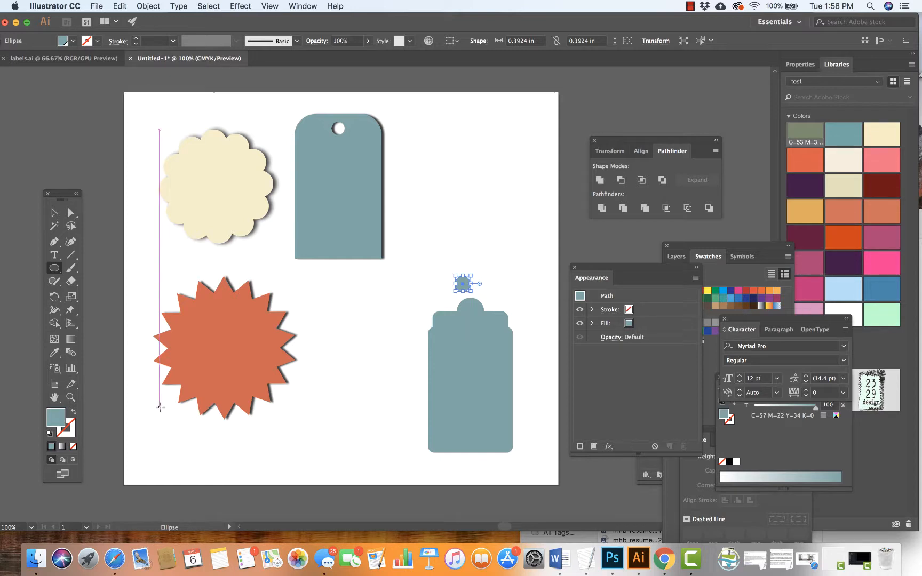
click(733, 475)
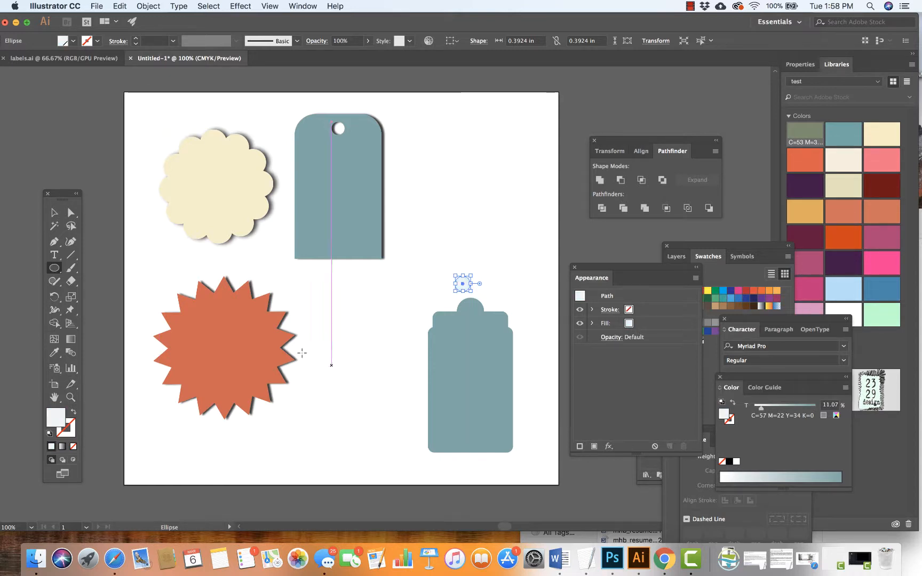
click(53, 213)
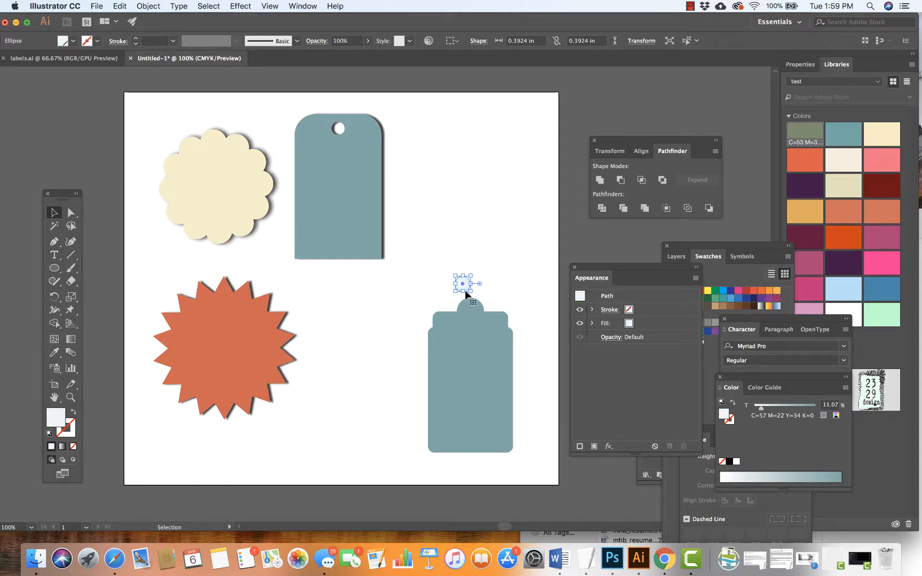
drag(465, 283, 470, 310)
click(435, 289)
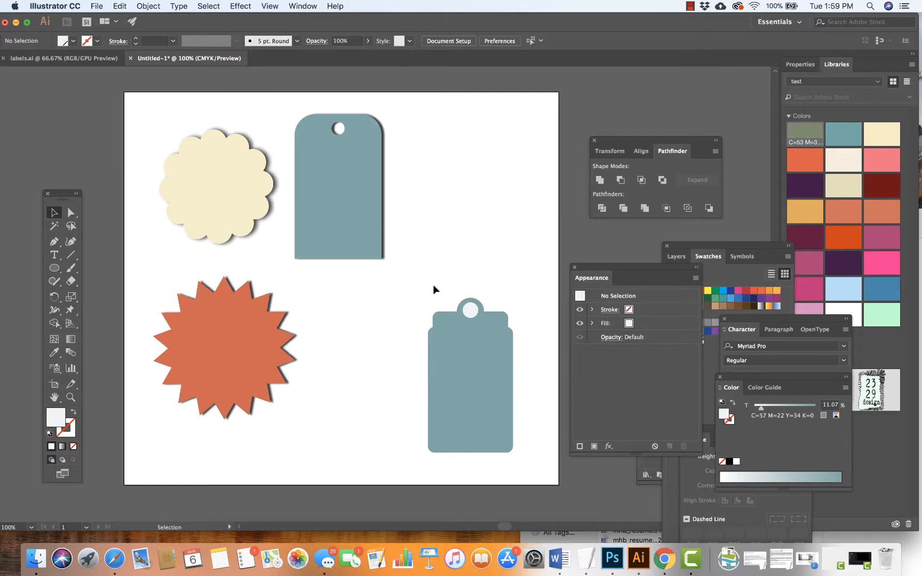
Step: Punch the small circle out of the tag with Minus Front and move the tag up beside the other teal tag
drag(422, 290, 502, 368)
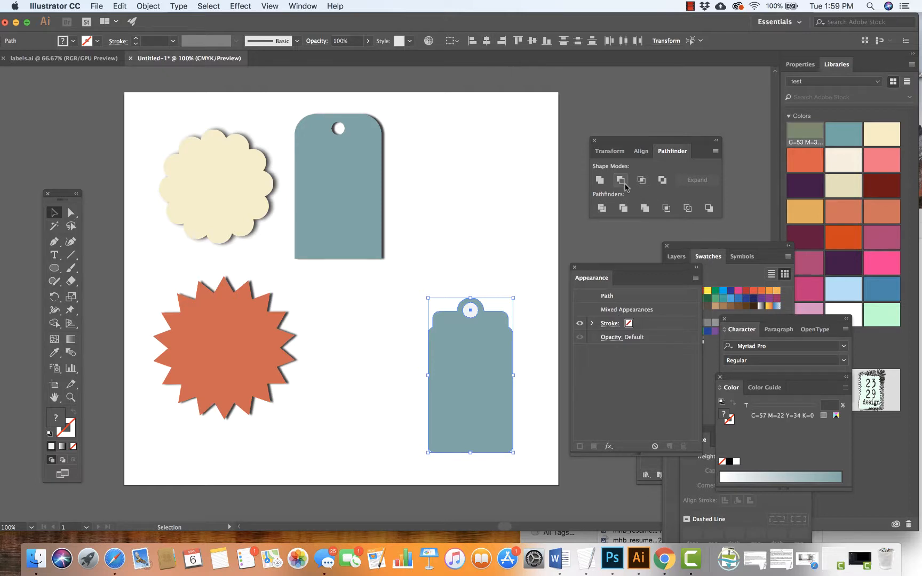
click(625, 184)
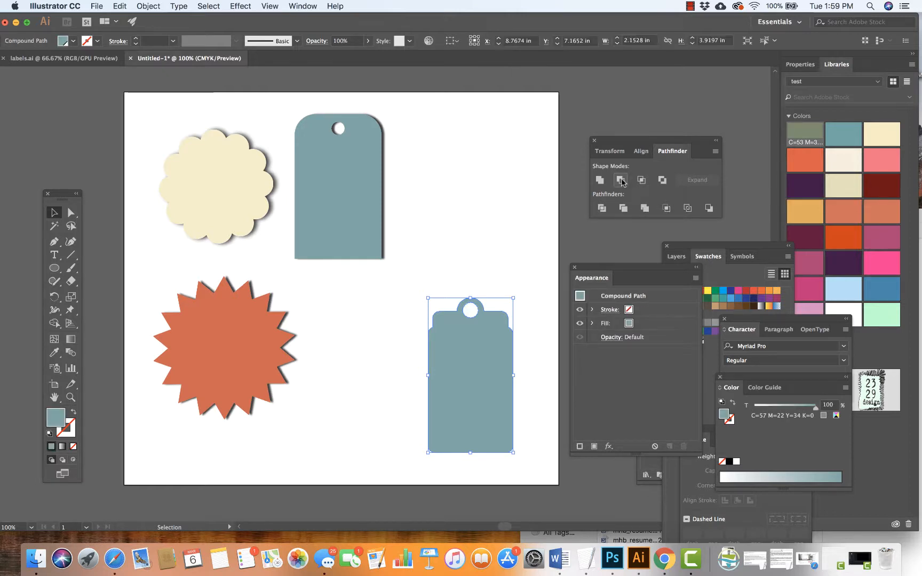
click(482, 262)
drag(475, 363, 490, 196)
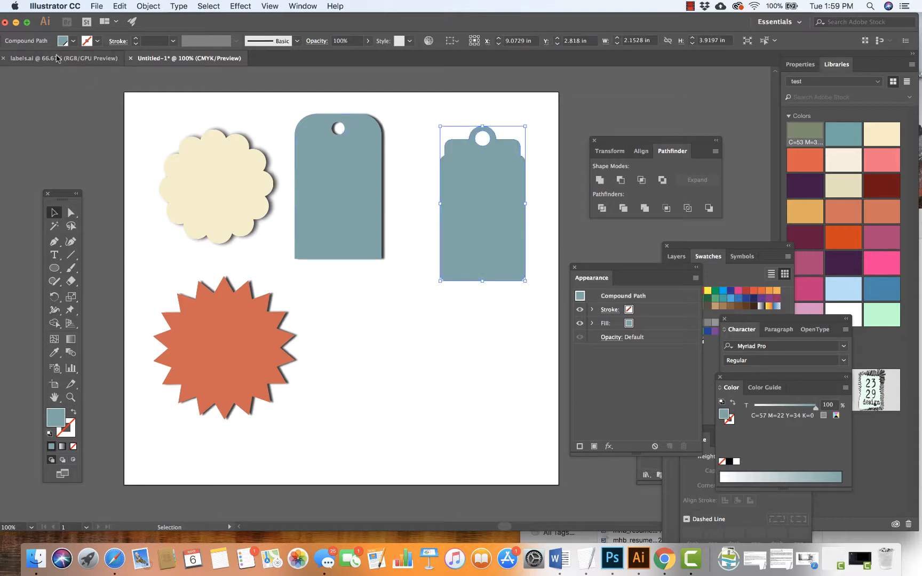
Step: Check the label designs in labels.ai, then in Untitled-1 draw an orange-filled circle about 1.18 in wide at the lower right of the starburst
click(58, 58)
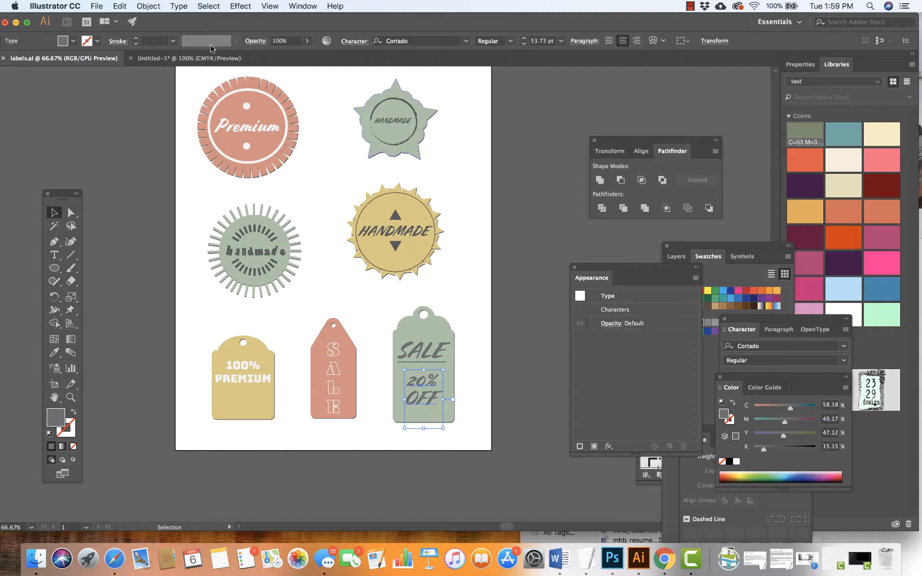
click(172, 58)
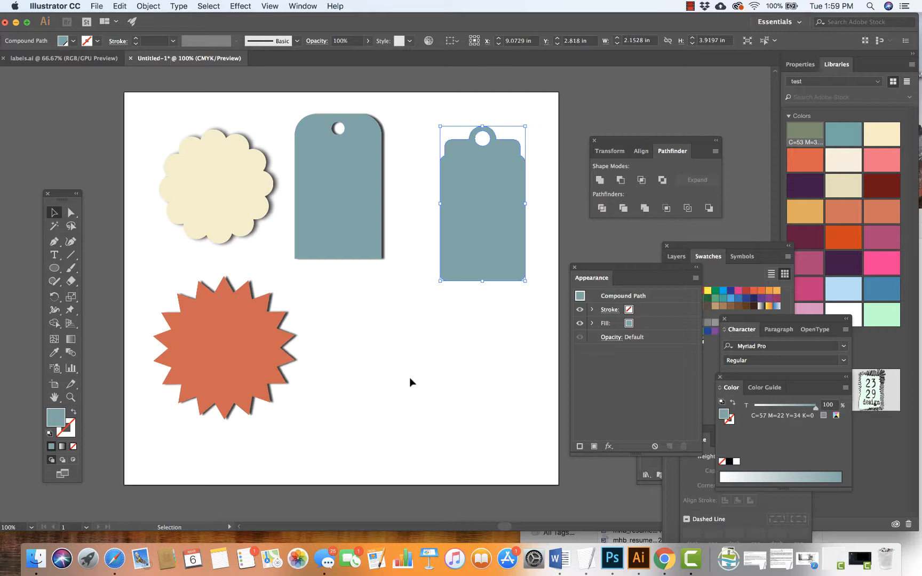
click(411, 418)
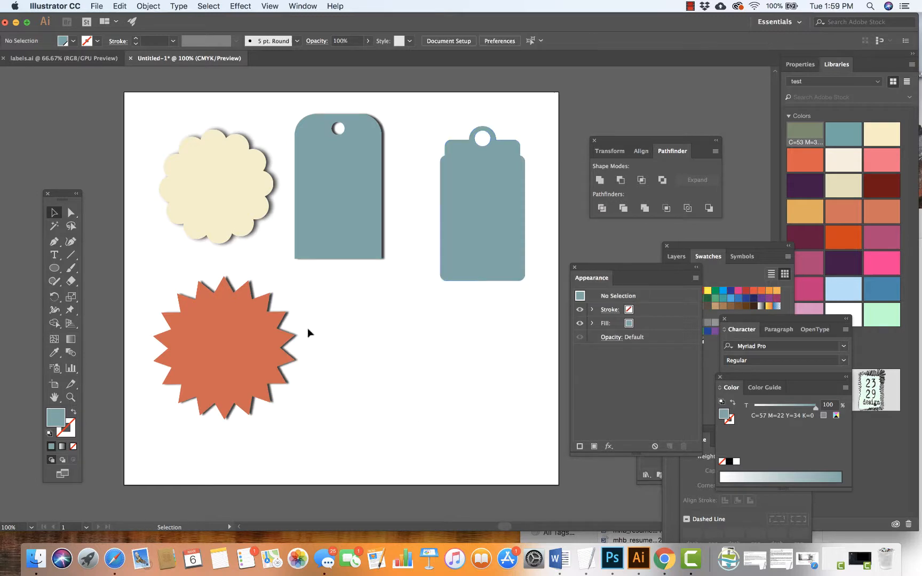
click(55, 268)
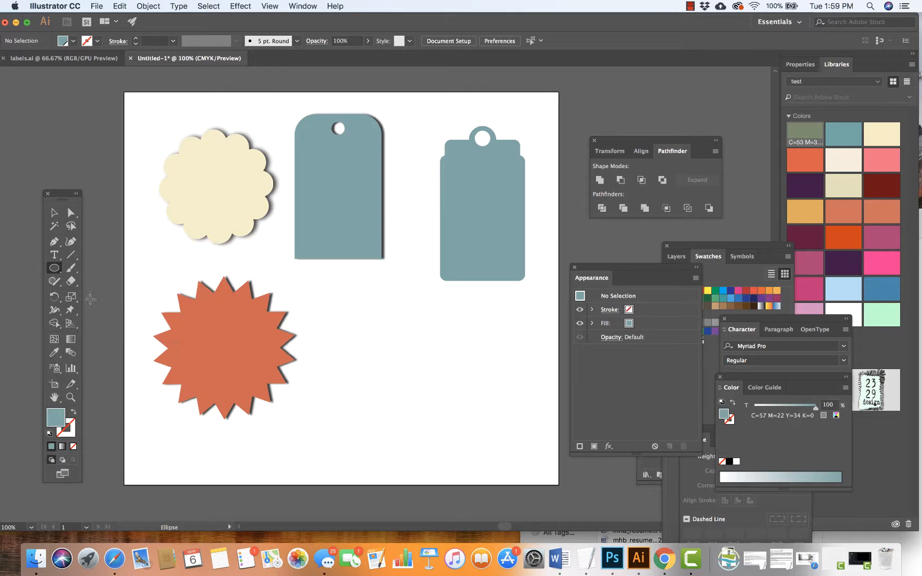
drag(360, 374, 407, 420)
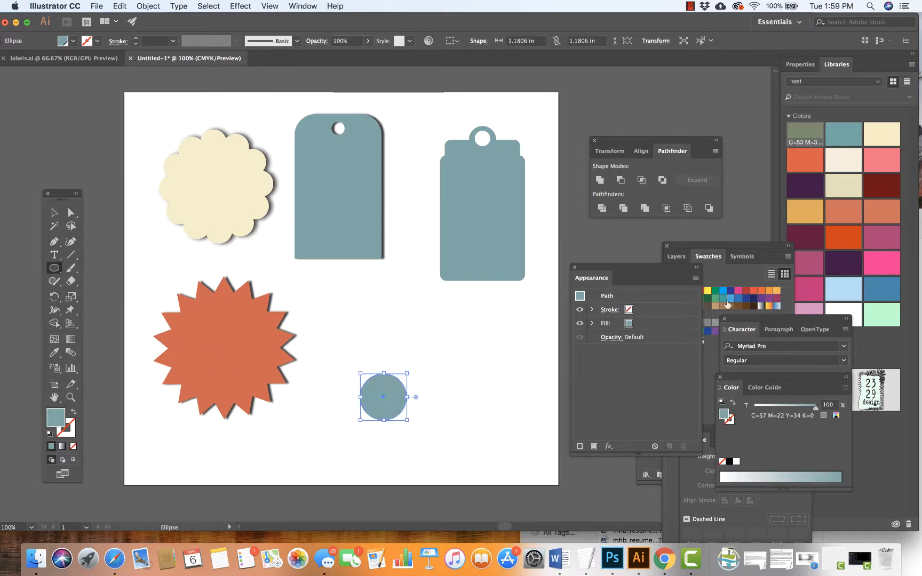
click(713, 246)
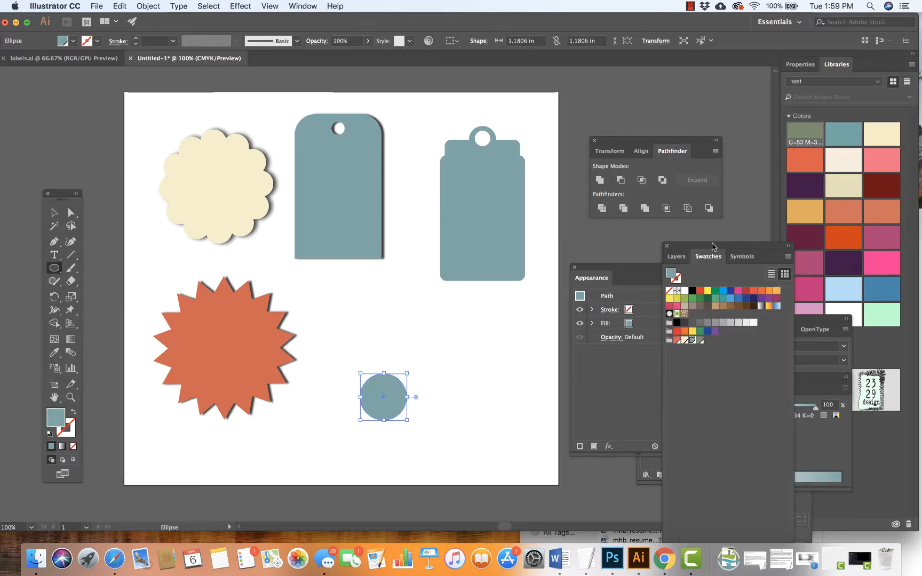
click(677, 340)
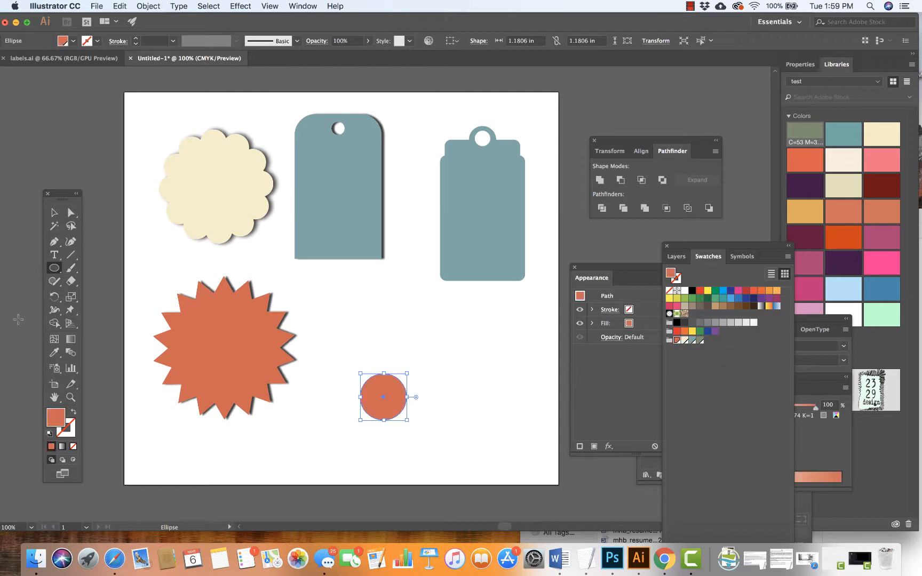
Step: Draw a thin vertical rectangle about 0.08 × 0.96 in and place it centred over the orange circle's top edge
click(54, 268)
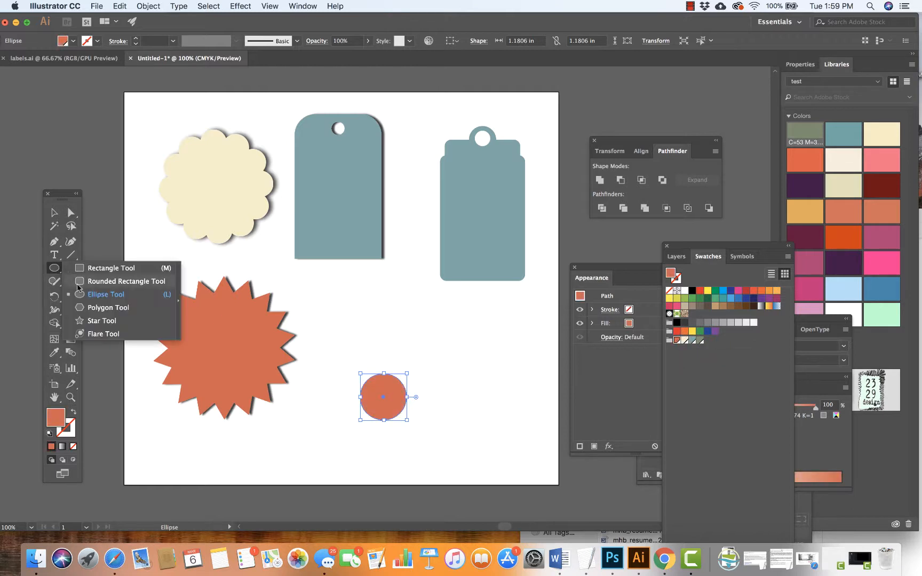
click(86, 268)
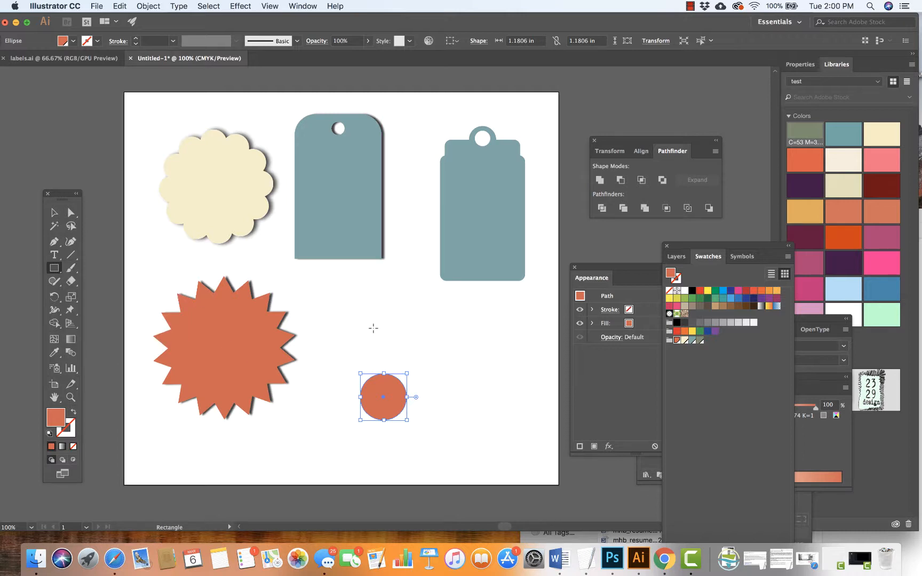
drag(373, 329, 377, 366)
key(super+equal)
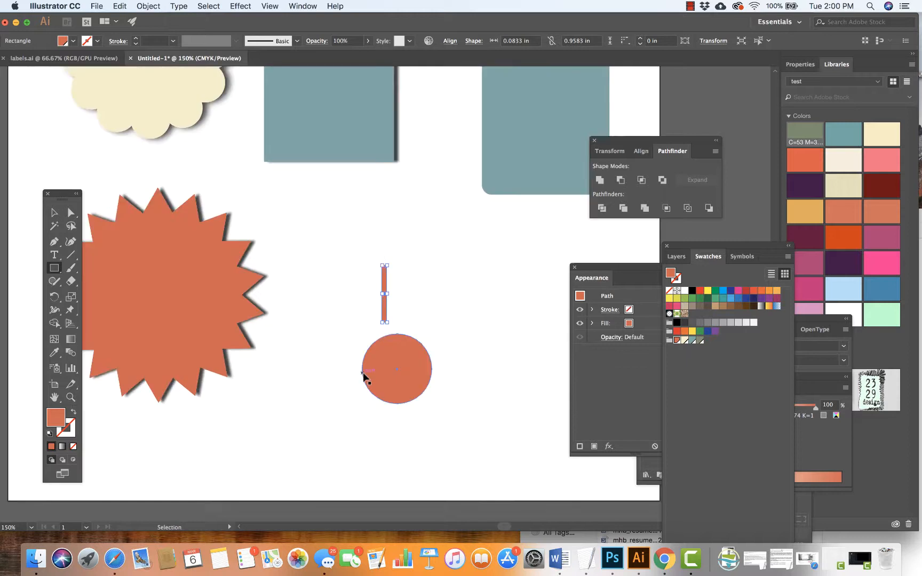
key(super+equal)
key(super+equal)
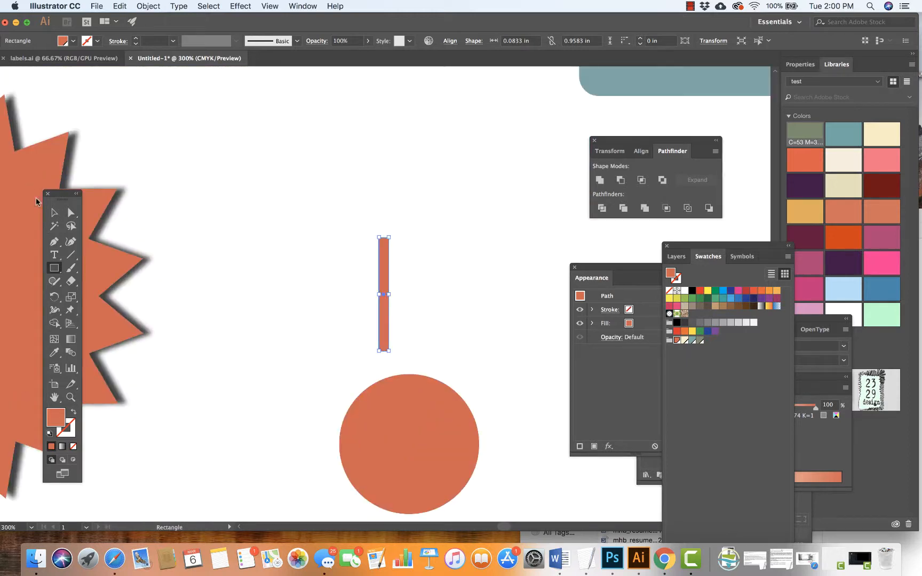
click(53, 214)
drag(386, 264, 411, 329)
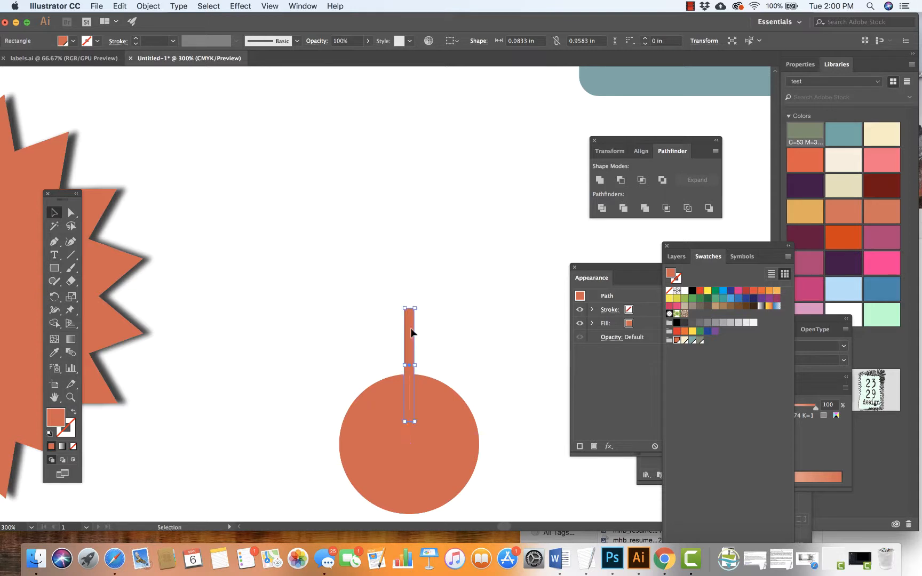
Step: Create a copy of the thin rectangle rotated 20° around the orange circle's centre
key(r)
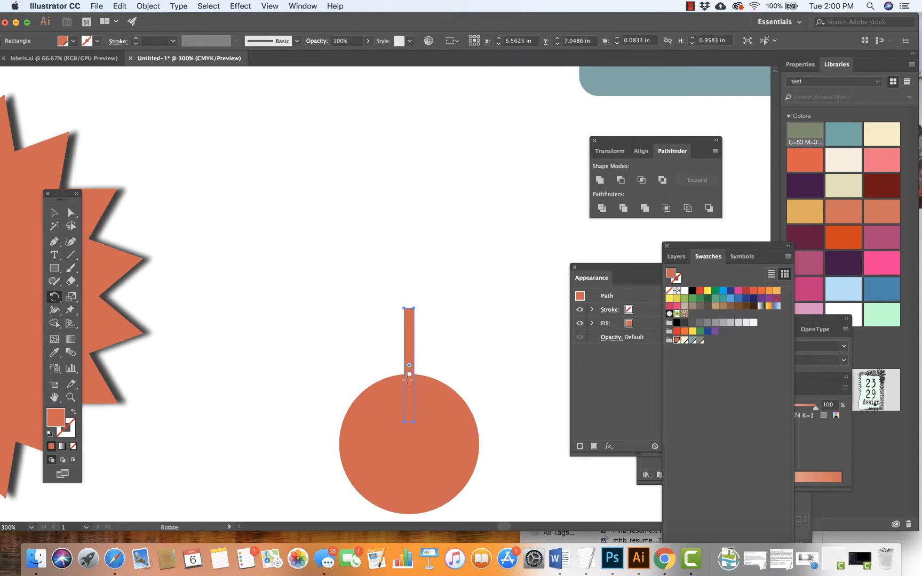
click(409, 444)
alt+click(410, 443)
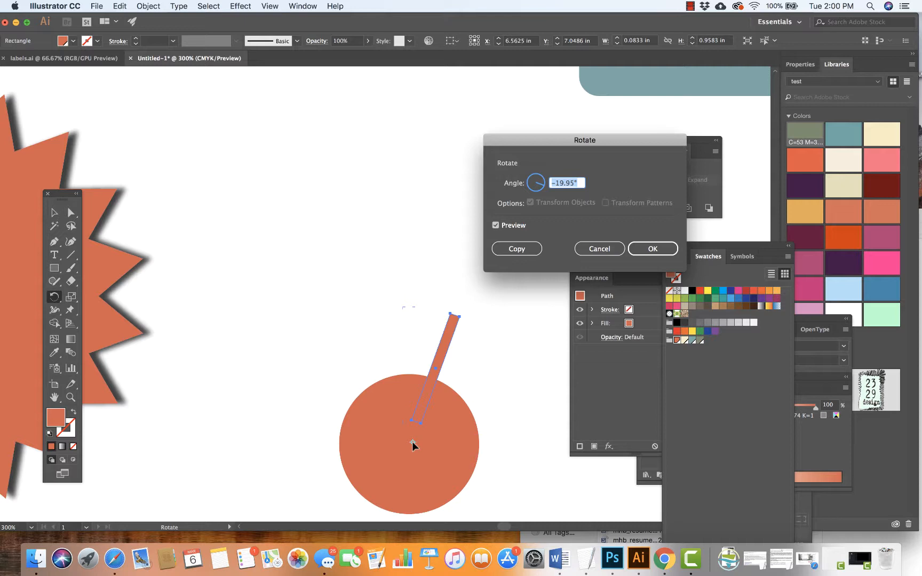
click(572, 183)
drag(573, 183, 551, 184)
text(20)
click(517, 248)
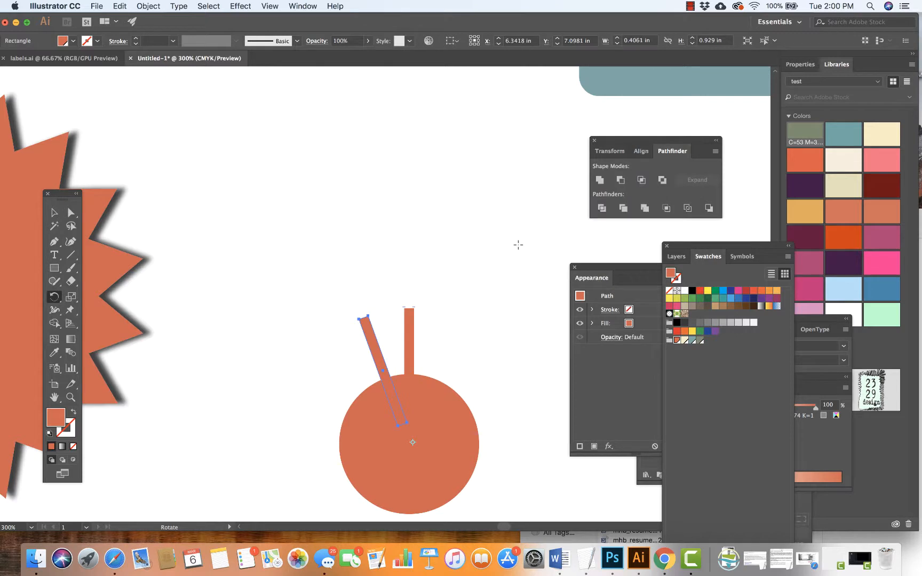
Step: Repeat the rotated copy of the thin rectangle until evenly spaced spokes ring the whole orange circle
key(super+d)
key(super+d)
key(super+d)
key(super+d)
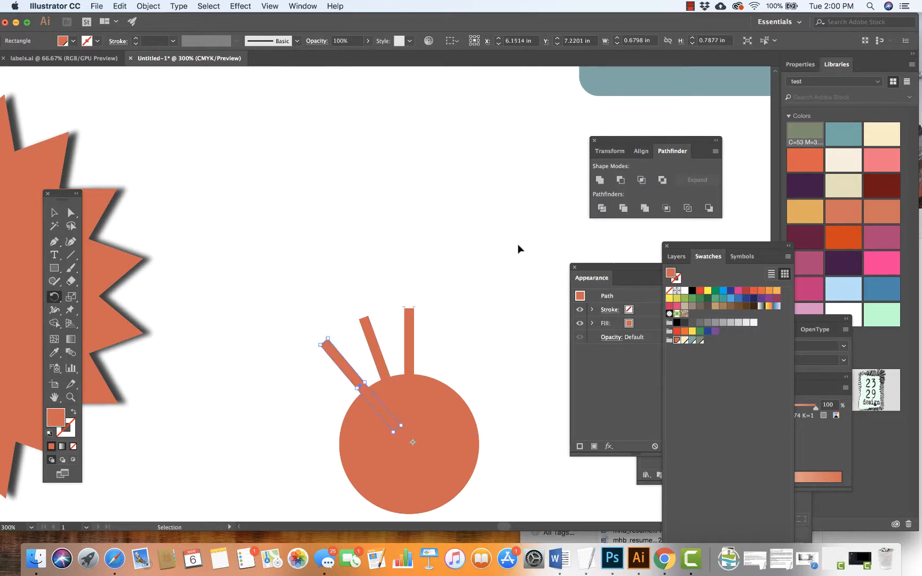
key(super+d)
key(super+d)
key(super+d)
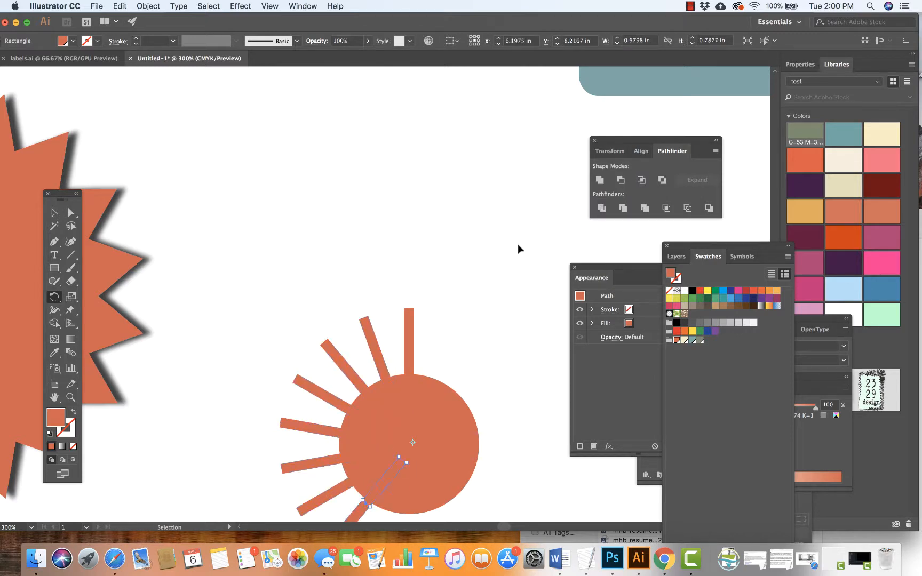
key(shift+super+a)
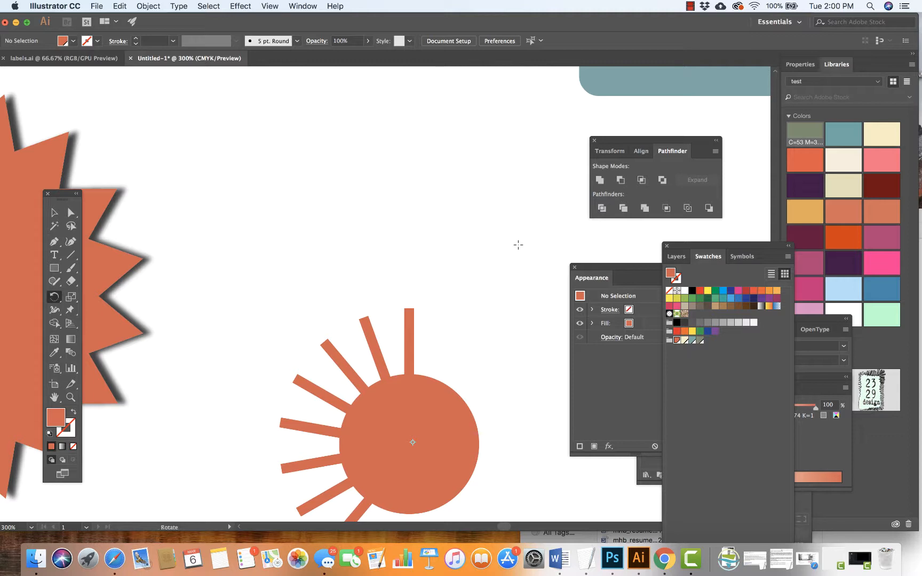
key(super+z)
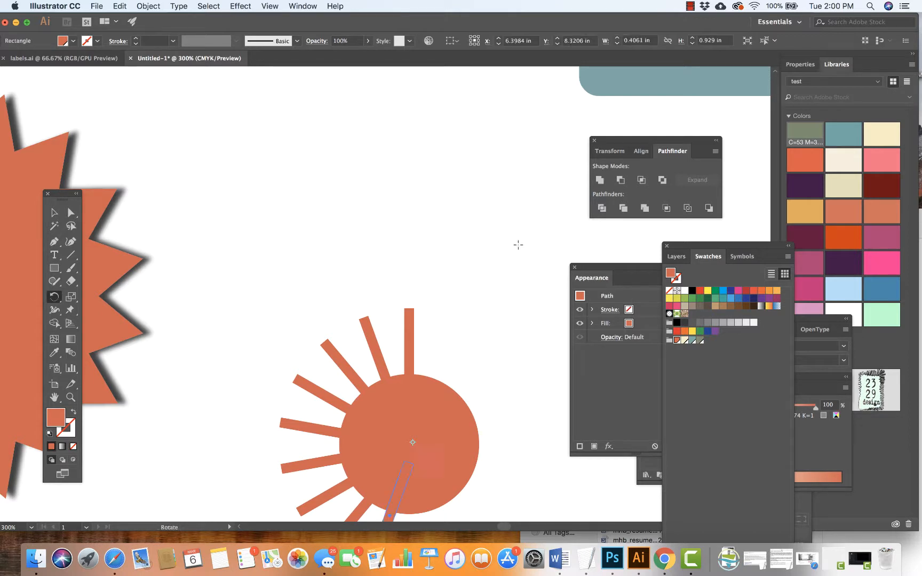
key(super+d)
key(super+d)
key(super+d)
key(super+d)
key(super+d)
key(super+d)
key(super+d)
key(super+d)
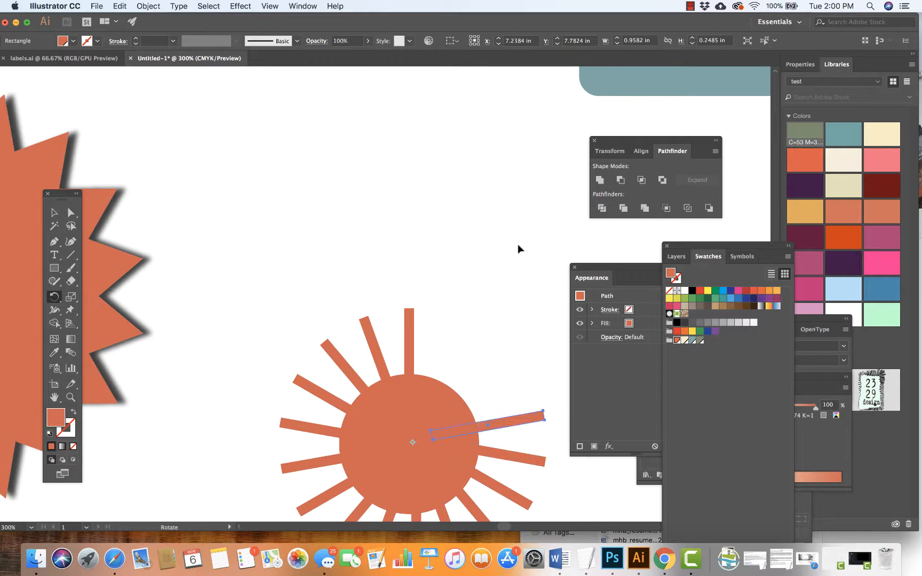
key(super+d)
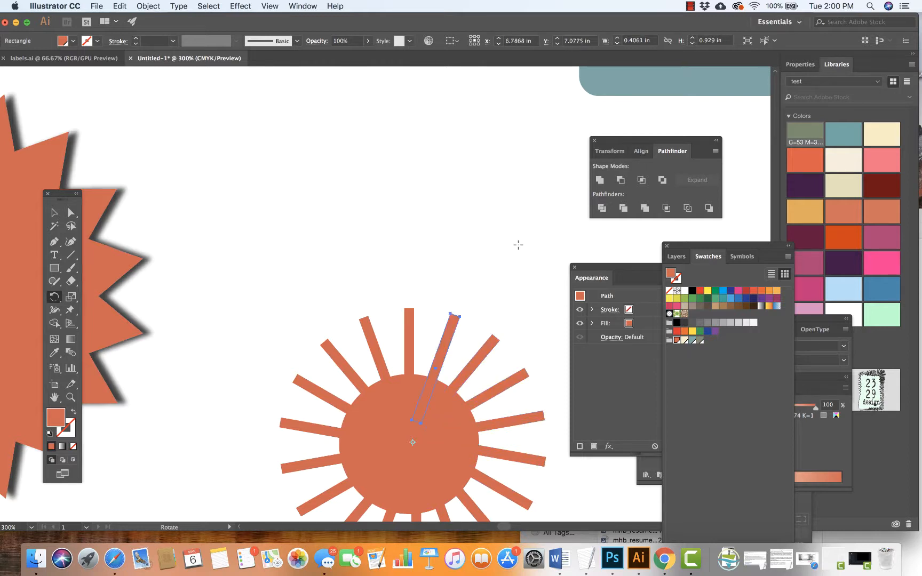
Step: Unite the orange circle and all its spokes into a single shape with Pathfinder, and deselect it
key(super+minus)
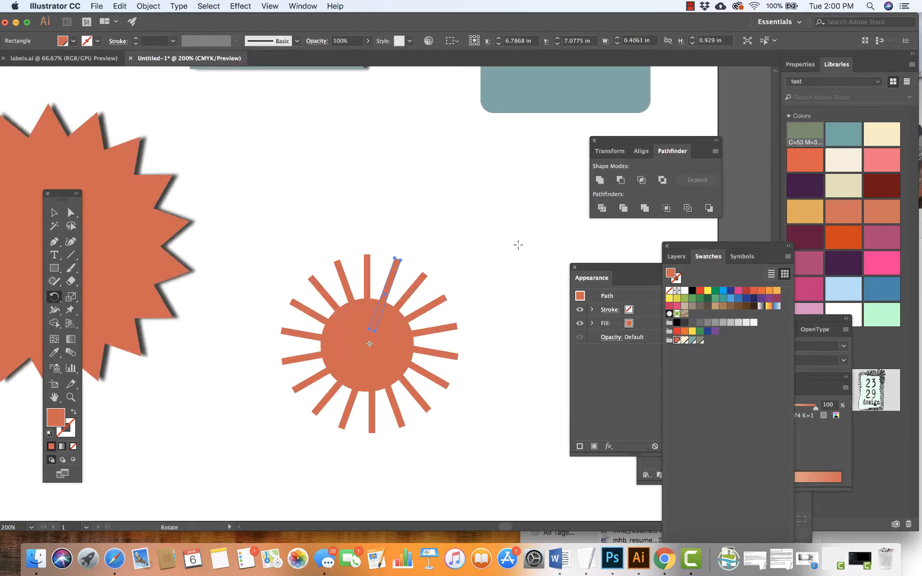
key(super+minus)
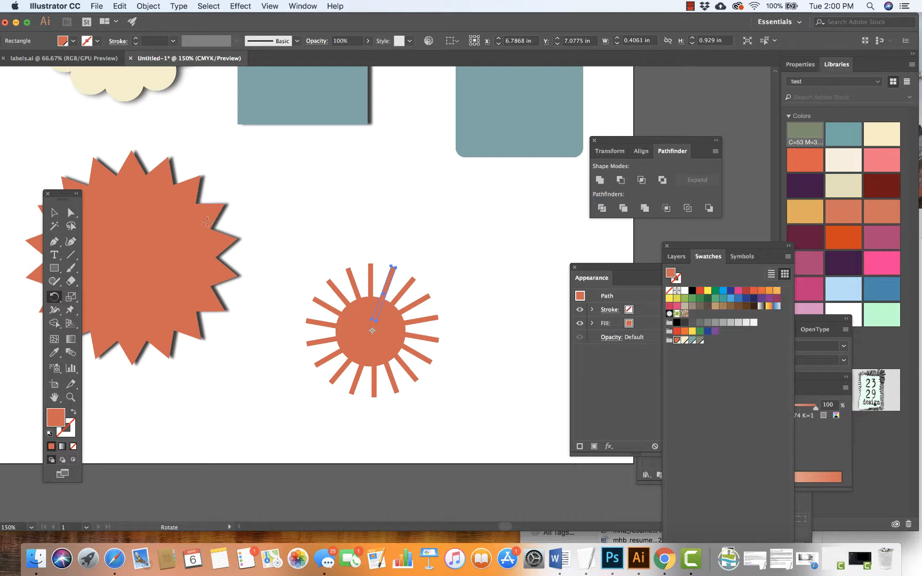
click(54, 212)
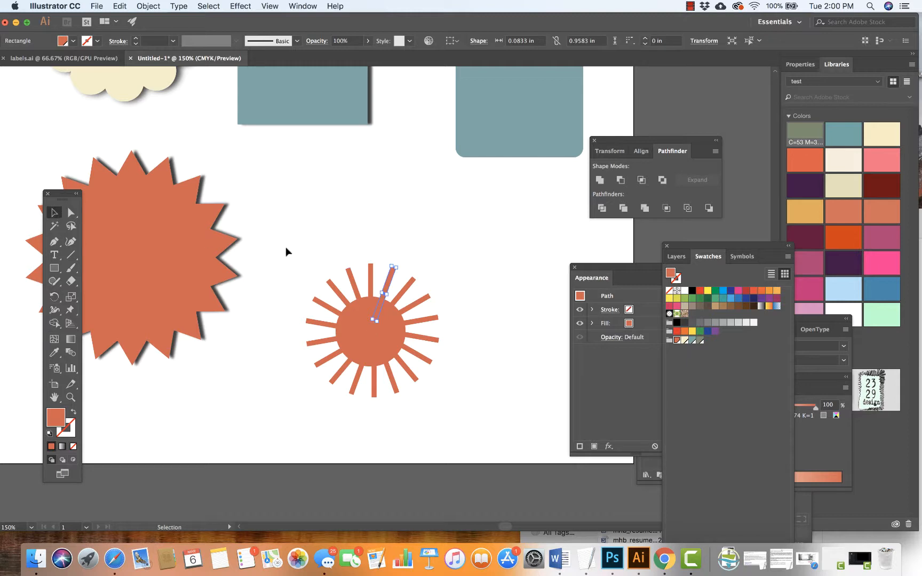
drag(286, 247, 518, 422)
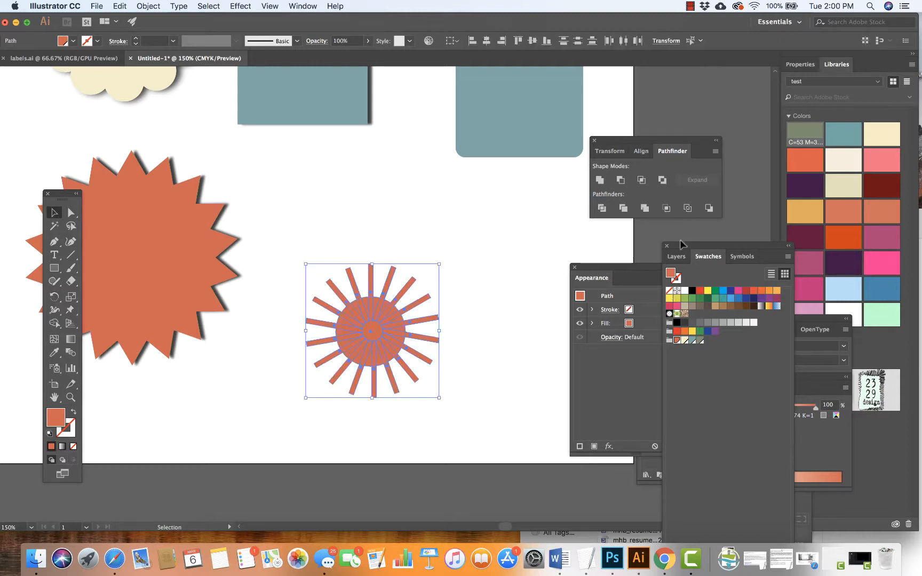
click(599, 180)
click(386, 307)
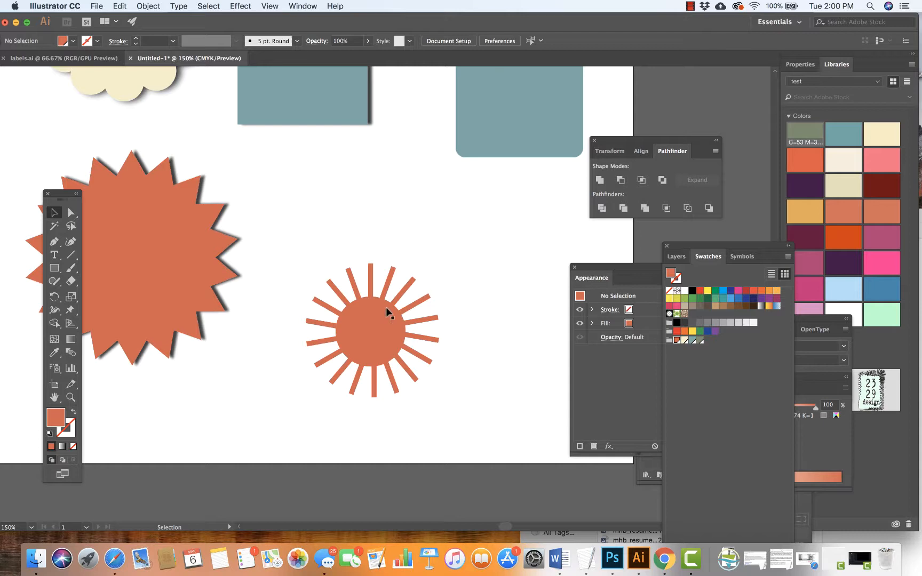
Step: Move the united spoked shape up, level with the orange starburst
drag(369, 314, 361, 286)
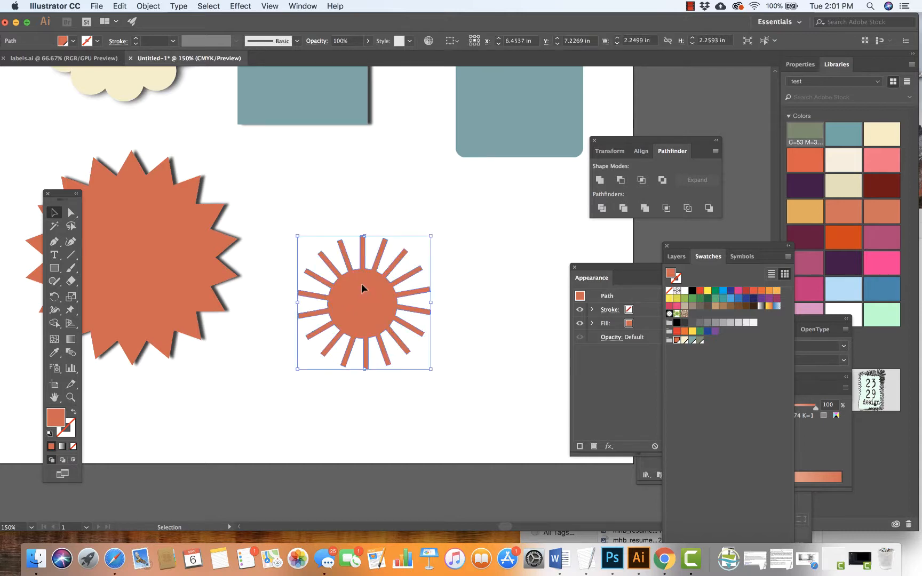
drag(360, 284, 359, 256)
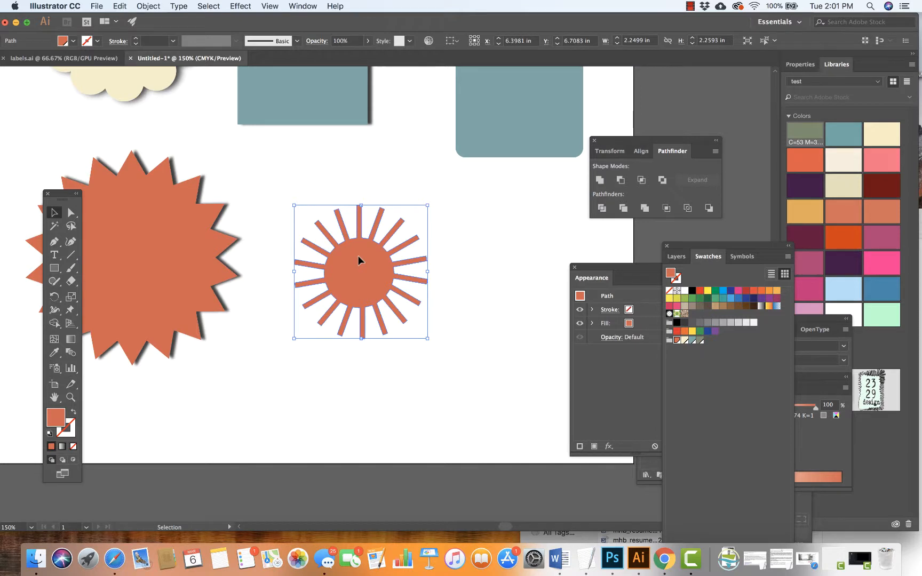
click(505, 282)
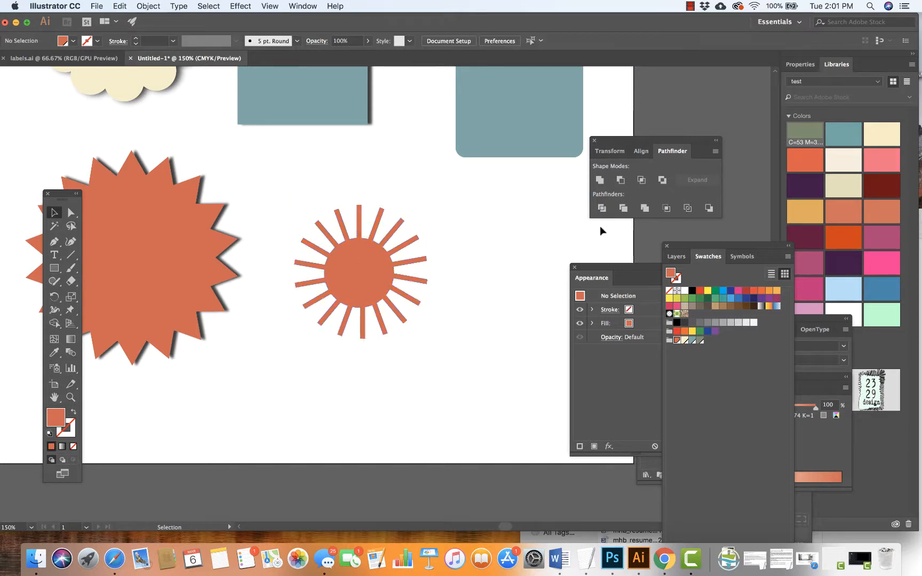
Step: Draw a six-sided polygon about 1.45 × 1.55 in at the lower right of the spoked orange shape
click(54, 268)
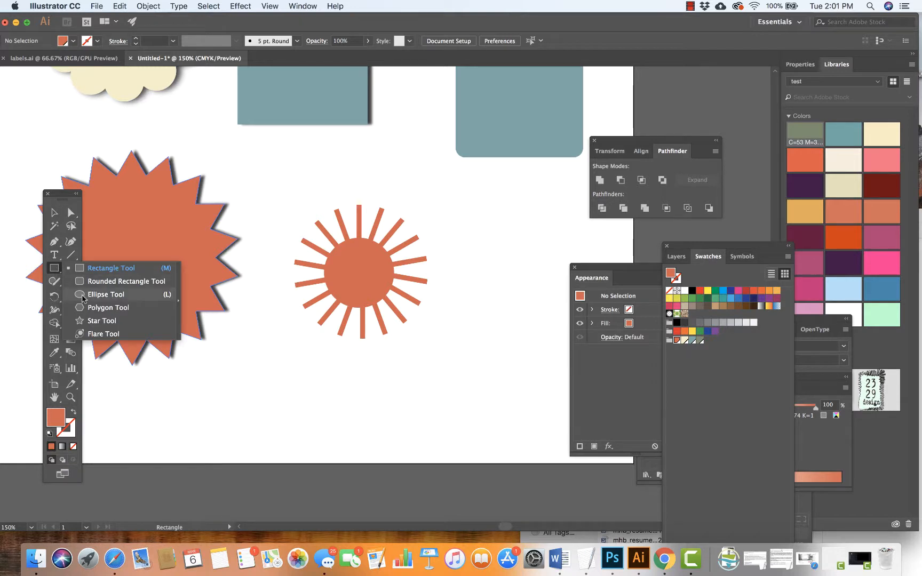
click(86, 307)
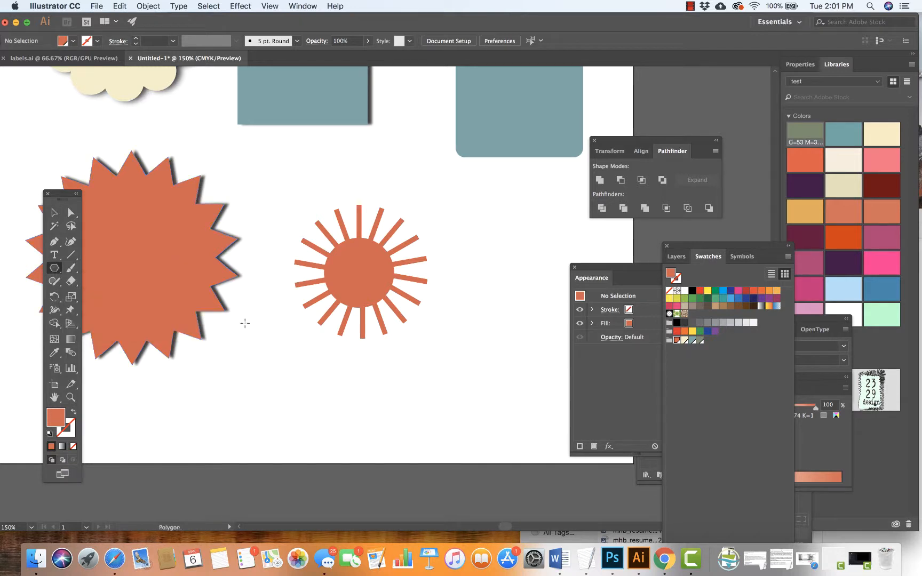
drag(484, 320, 519, 347)
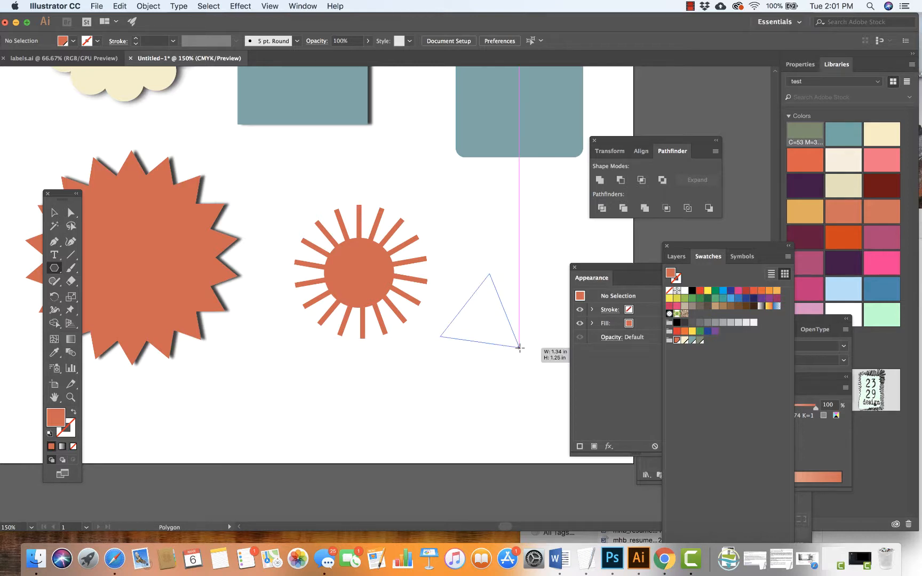
key(Up)
key(Up)
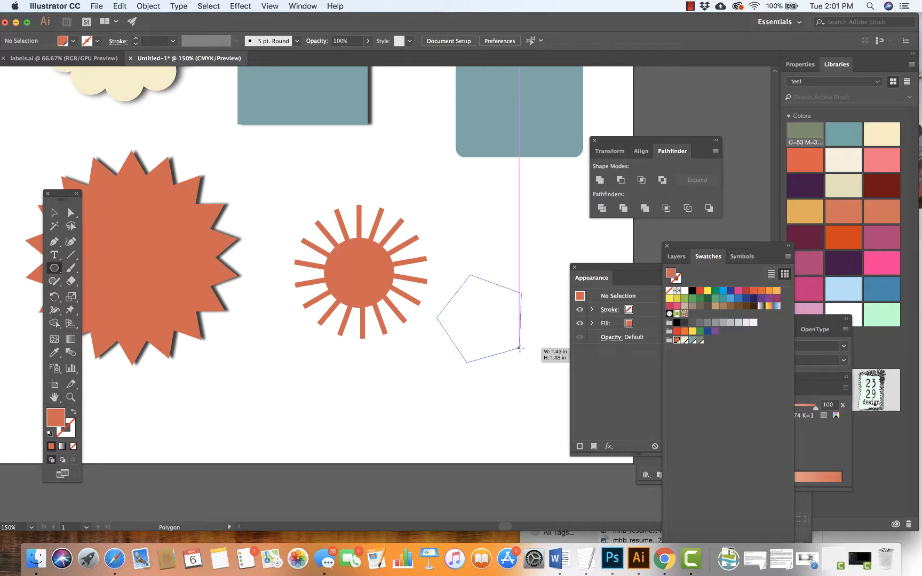
key(Up)
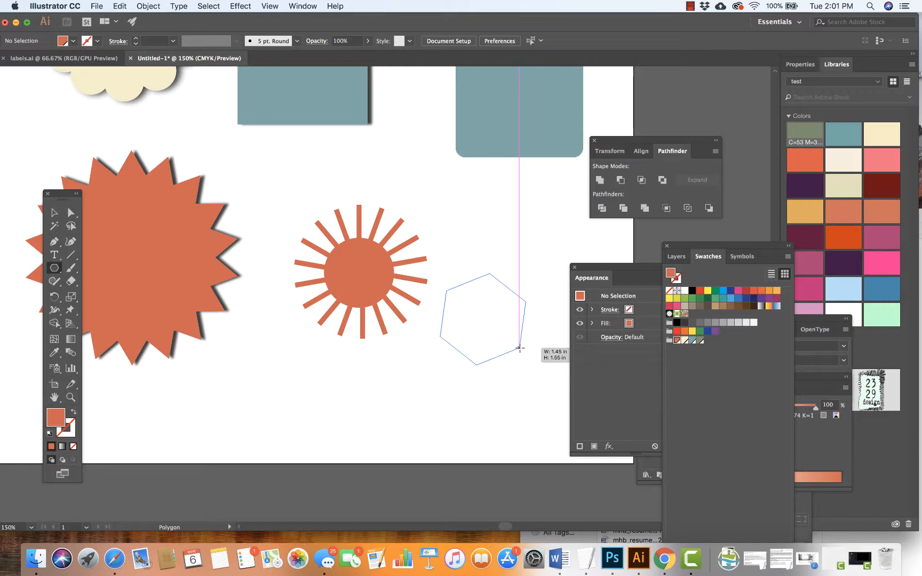
drag(519, 348, 519, 348)
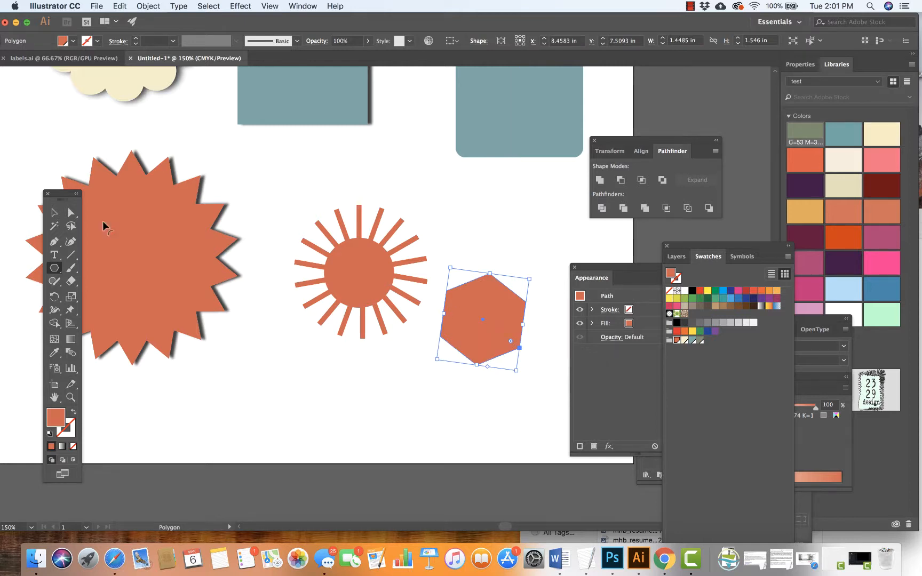
Step: Move the spoked shape up next to the starburst and shift the hexagon slightly up and to the right
click(54, 213)
click(304, 247)
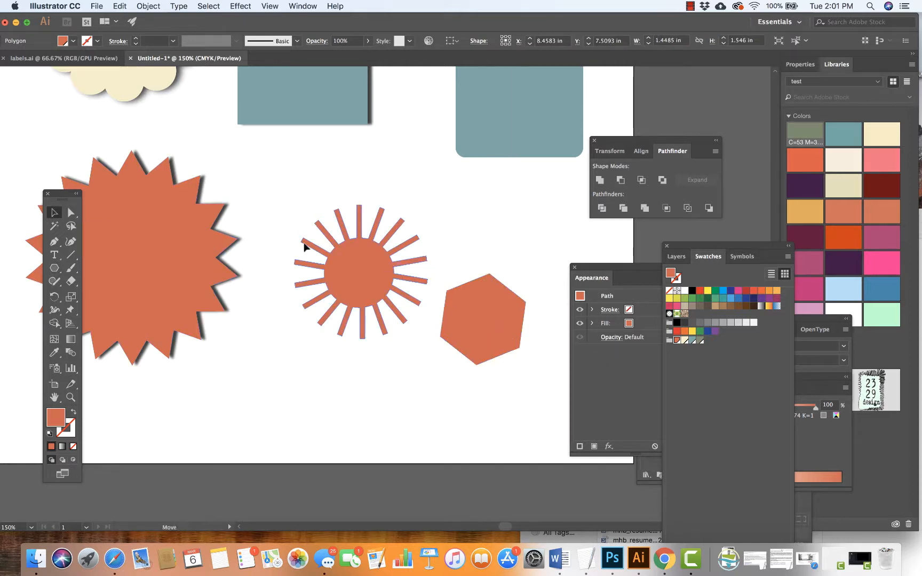
drag(304, 247, 245, 220)
drag(505, 302, 525, 279)
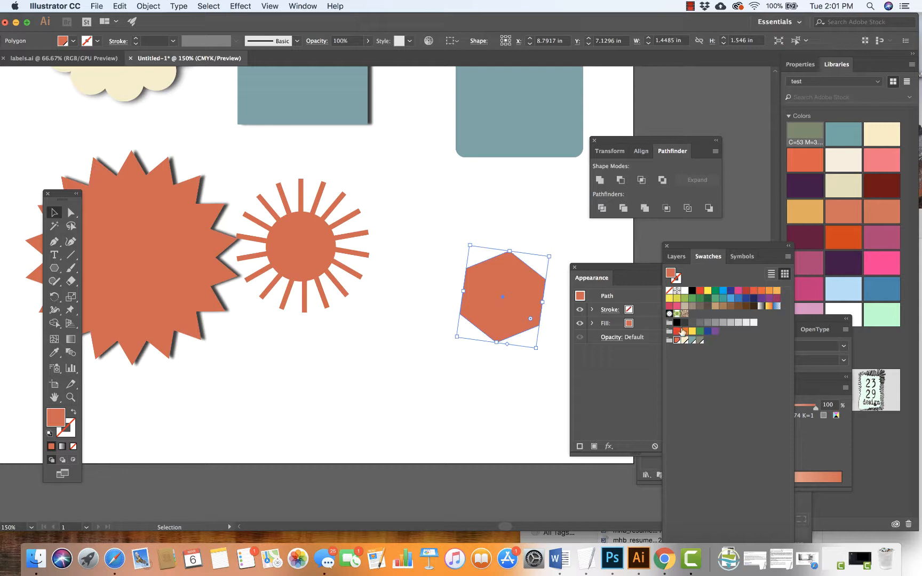
Step: Fill the hexagon with the olive green swatch, nudge it up and rotate it roughly upright with a corner on top
click(700, 341)
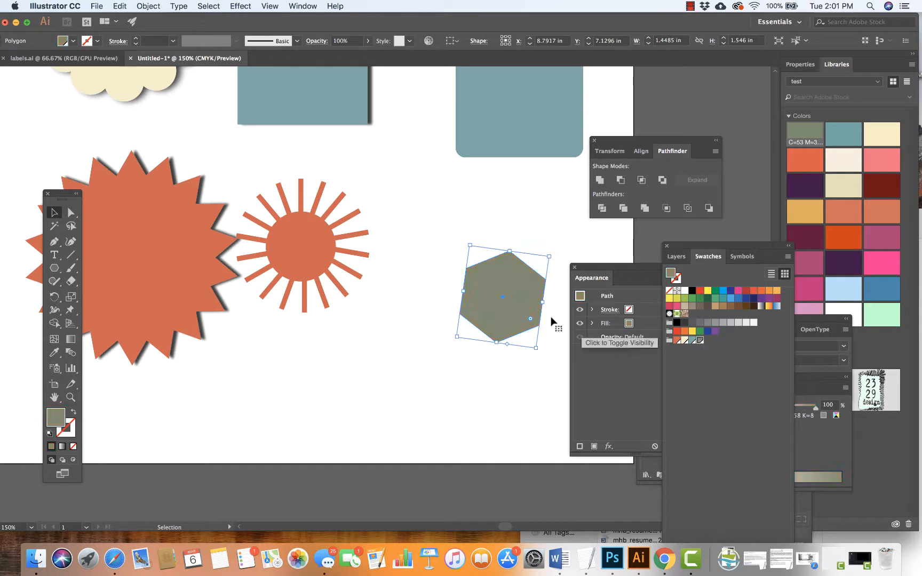
drag(511, 301, 509, 288)
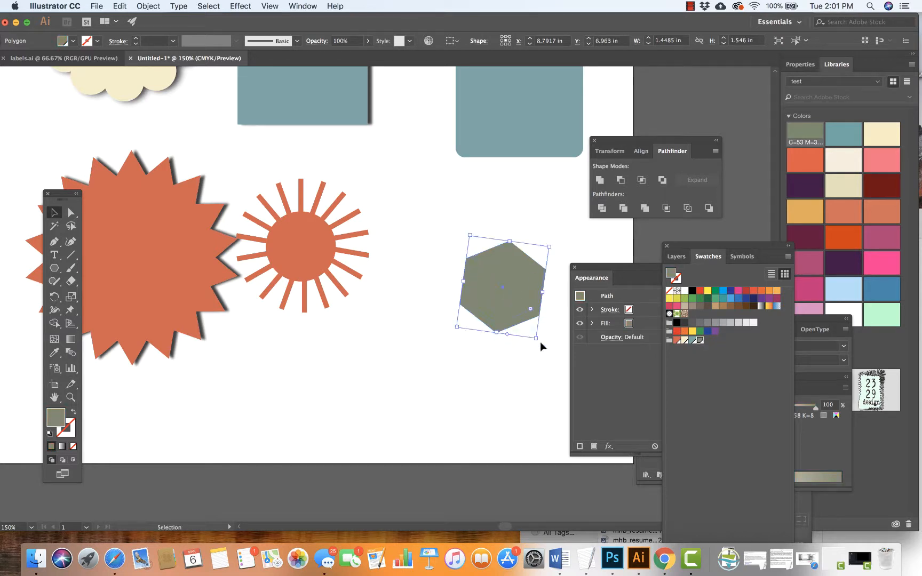
drag(540, 342, 548, 335)
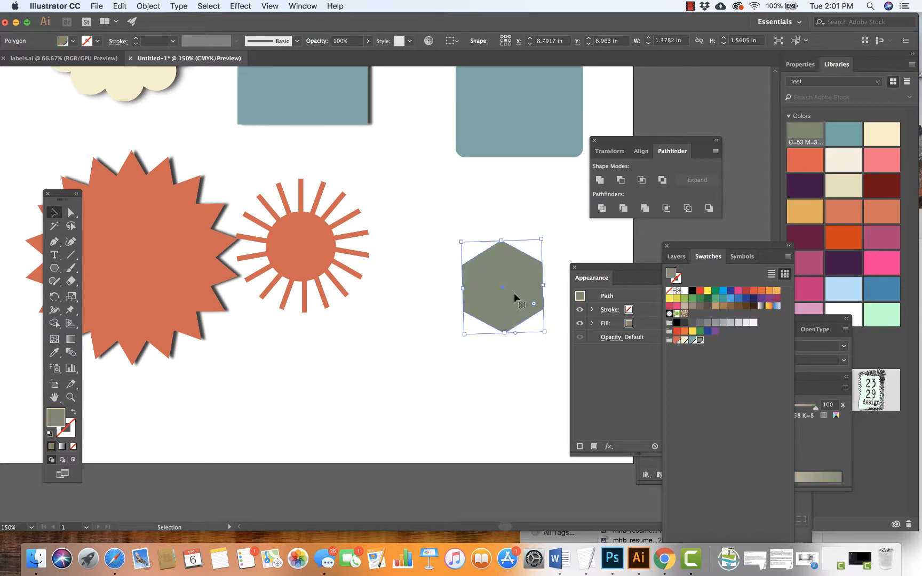
Step: Draw a thin vertical green rectangle about 0.10 × 0.81 in and place it centred over the hexagon's top corner
click(57, 271)
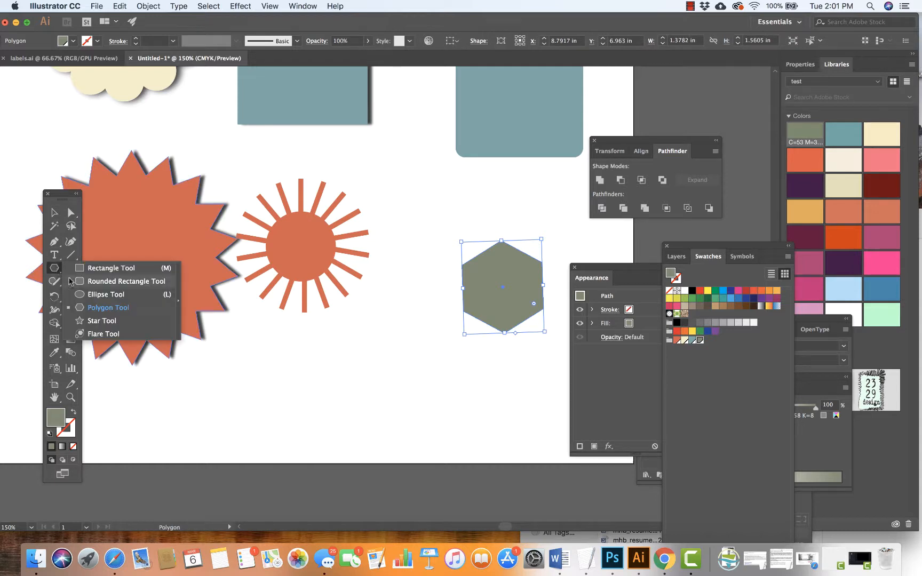
click(88, 268)
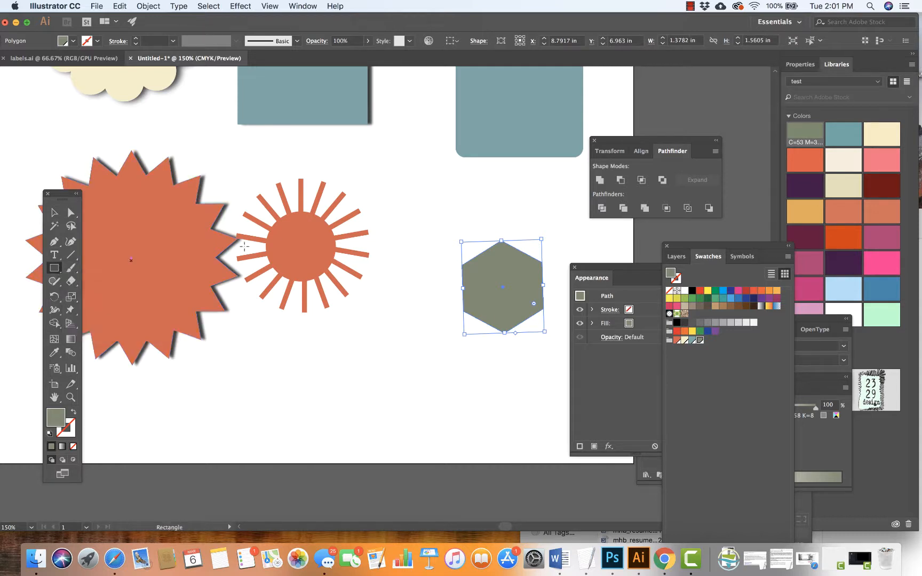
drag(437, 179, 443, 227)
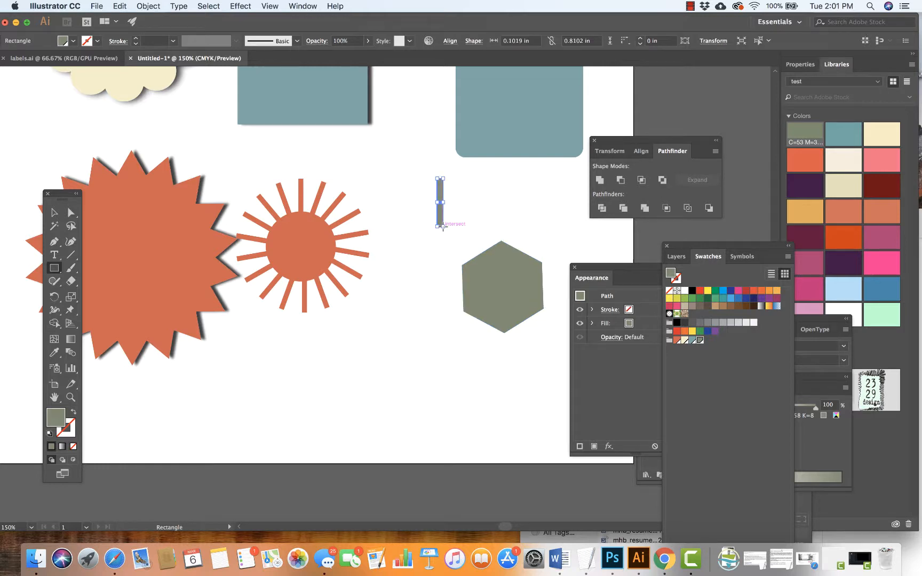
click(54, 212)
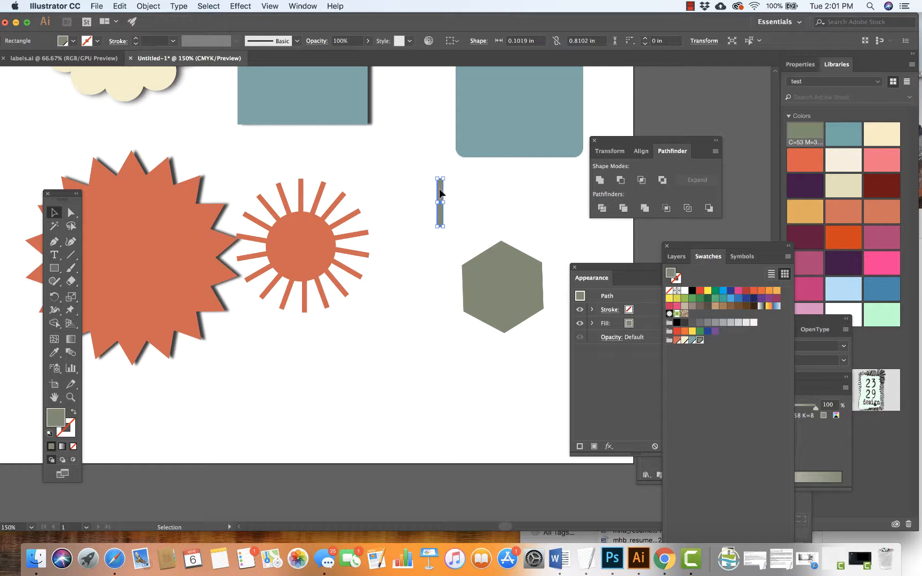
drag(440, 193, 502, 227)
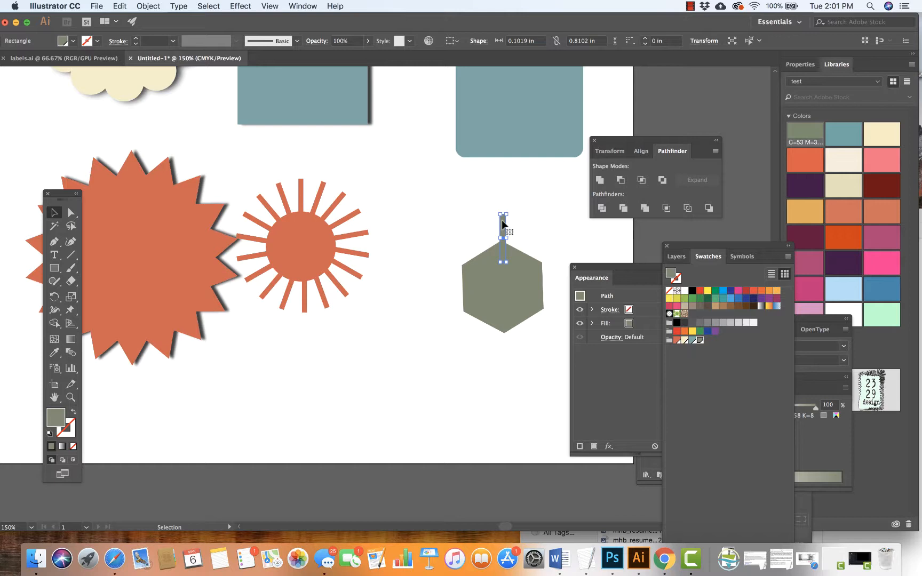
drag(503, 222, 504, 218)
mouse_move(502, 222)
mouse_down()
mouse_move(494, 222)
mouse_move(503, 222)
mouse_up()
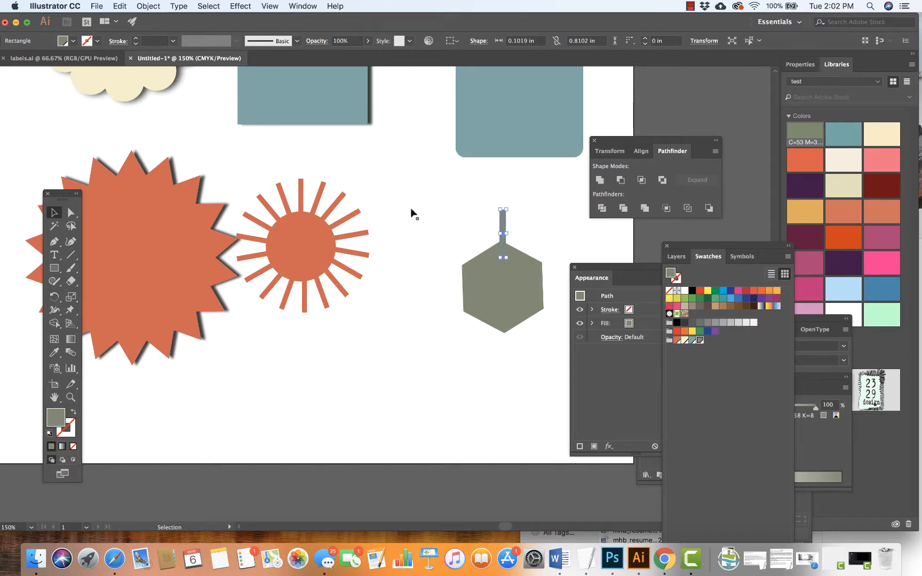
Step: Create a copy of the thin green rectangle rotated slightly counterclockwise around the hexagon's centre
click(53, 297)
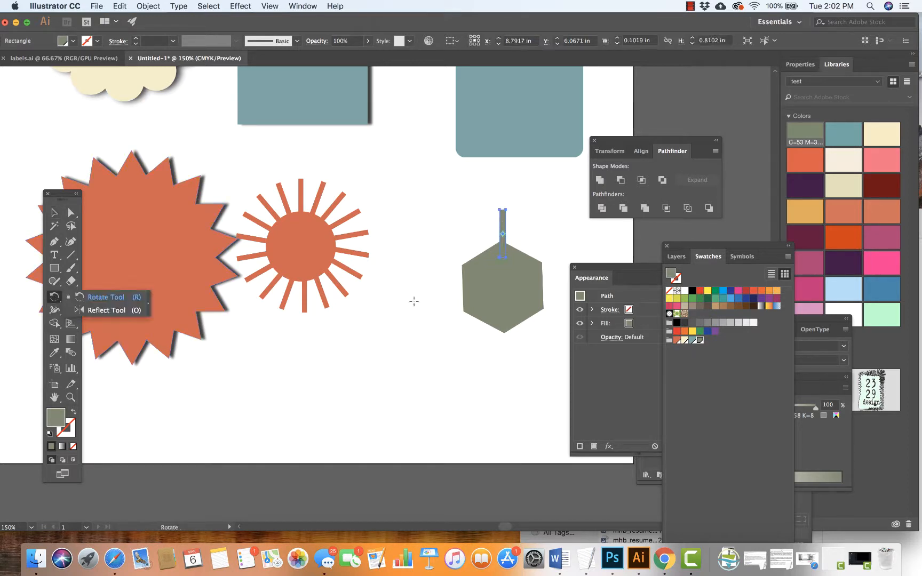
click(502, 287)
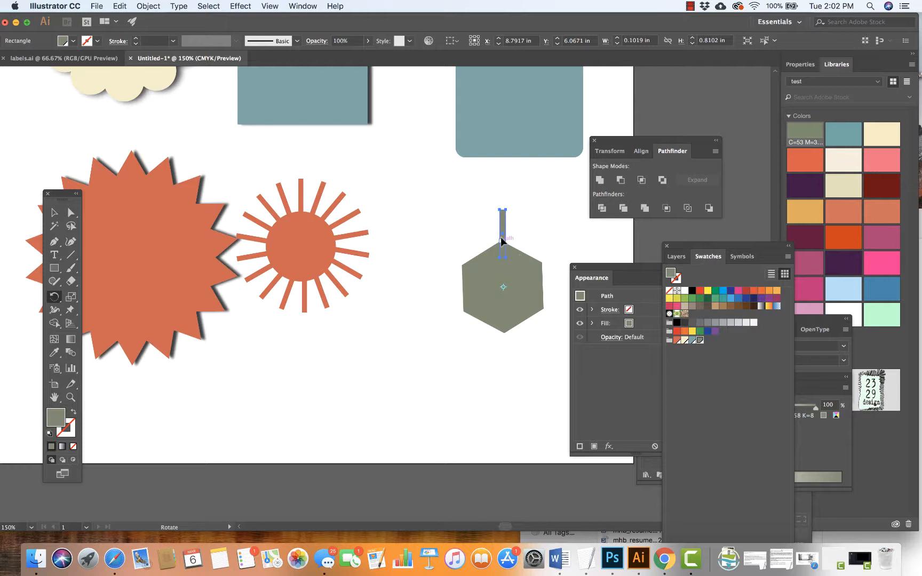
drag(503, 230, 493, 231)
Step: Repeat the rotated copy of the thin green rectangle until the spokes form a full ring around the hexagon
key(super+d)
key(super+d)
key(super+d)
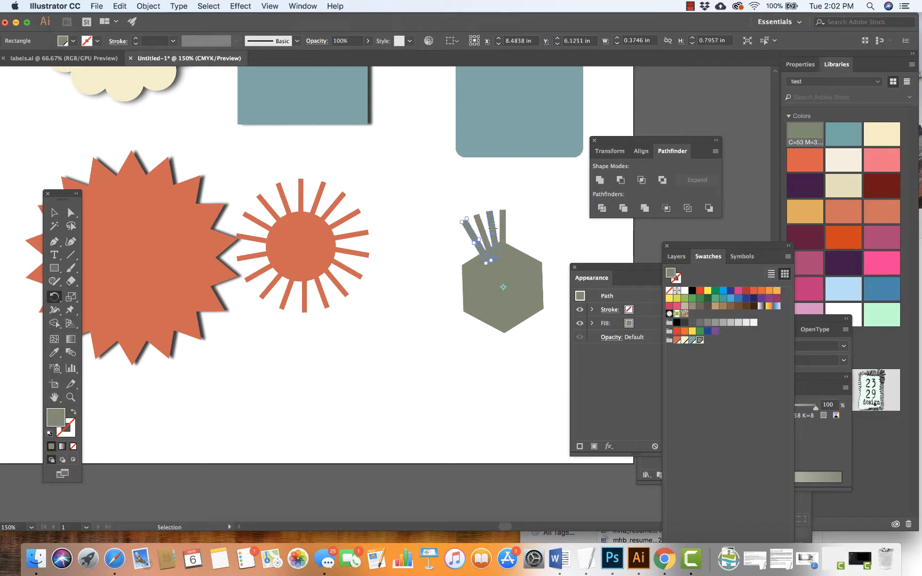
key(super+d)
key(super+d)
key(super+d)
key(super+d)
key(super+d)
key(super+d)
key(super+d)
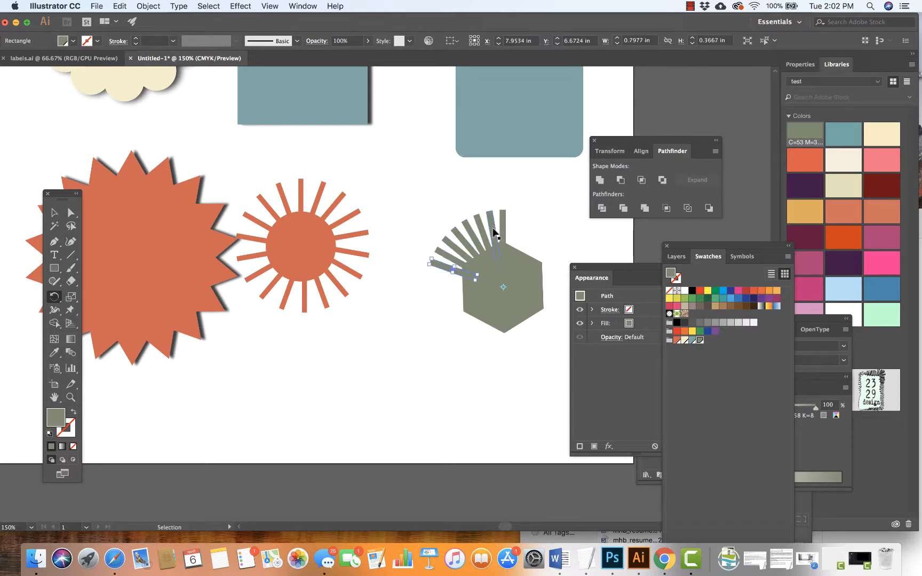
key(super+d)
key(super+d)
key(super+d)
key(super+d)
key(super+d)
key(super+d)
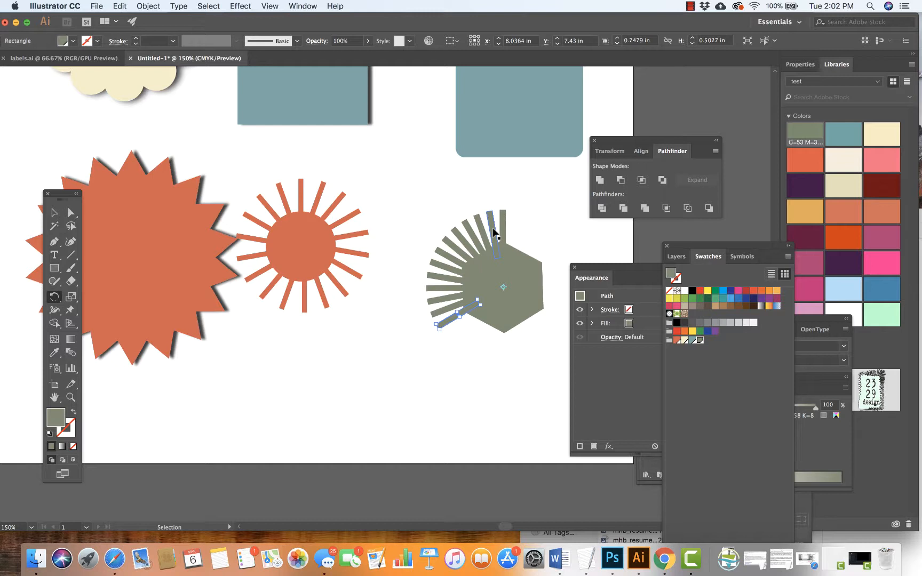
key(super+d)
key(super+d)
key(super+d)
key(super+d)
key(super+d)
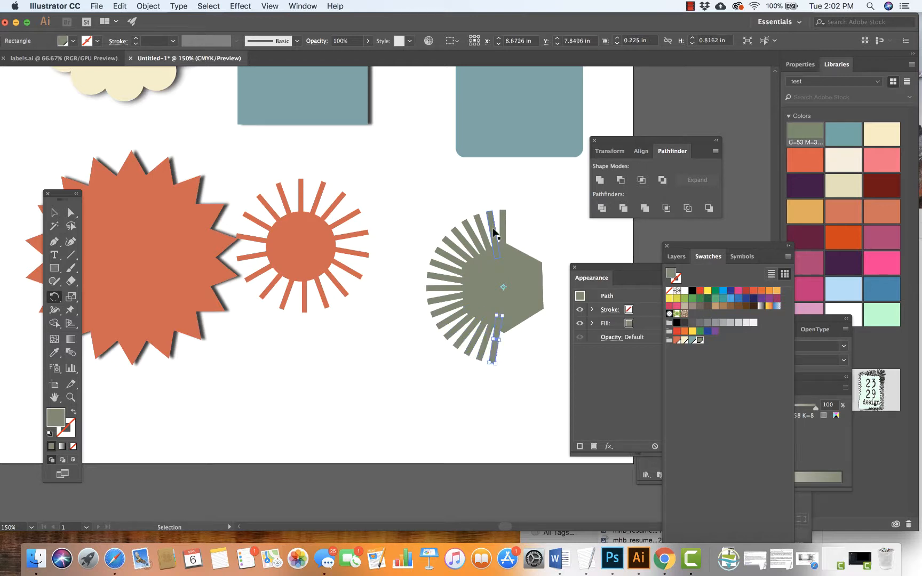
key(super+d)
key(super+d)
key(super+d)
key(super+d)
key(super+d)
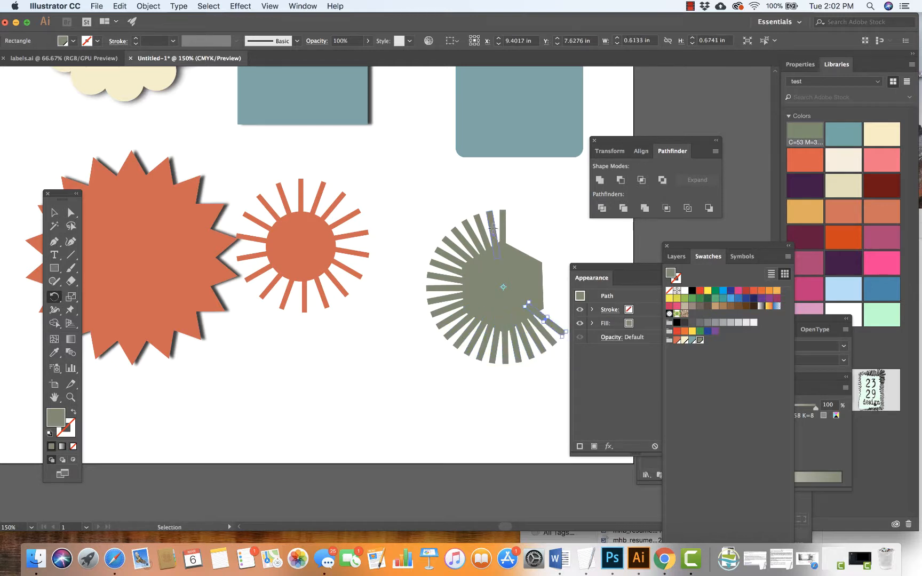
key(super+d)
key(super+d)
key(super+d)
key(super+d)
key(super+d)
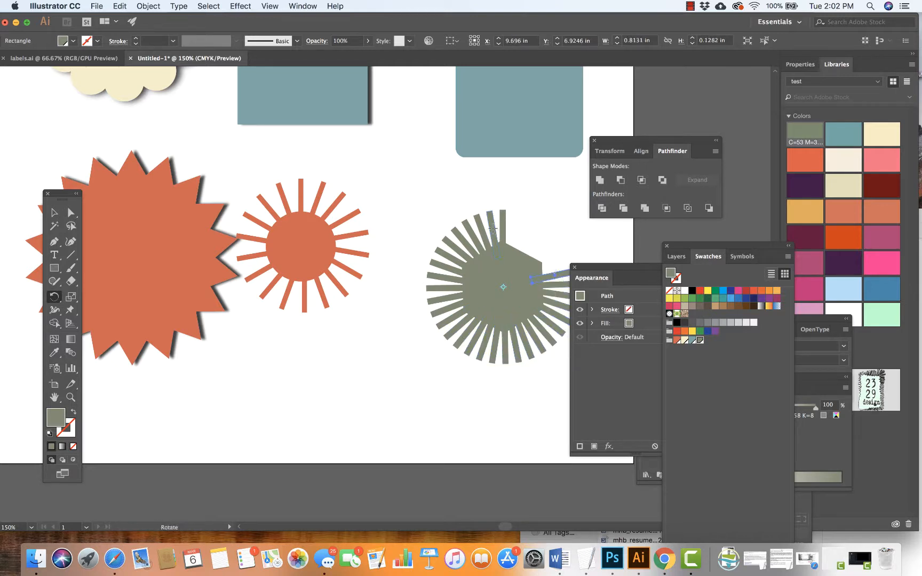
key(super+d)
key(super+d)
key(super+d)
key(super+d)
key(super+d)
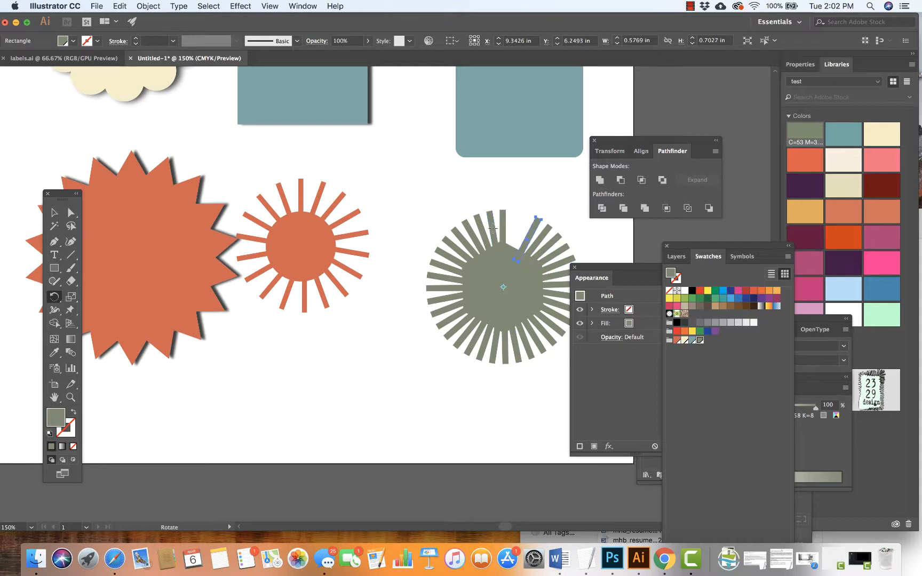
key(super+d)
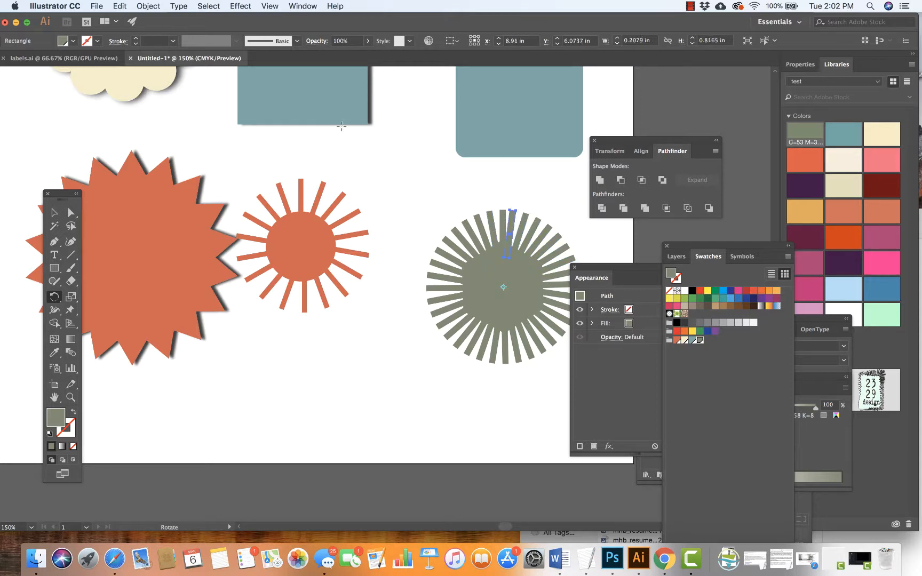
Step: Select the green hexagon with all its spokes and unite them into a single shape
click(54, 212)
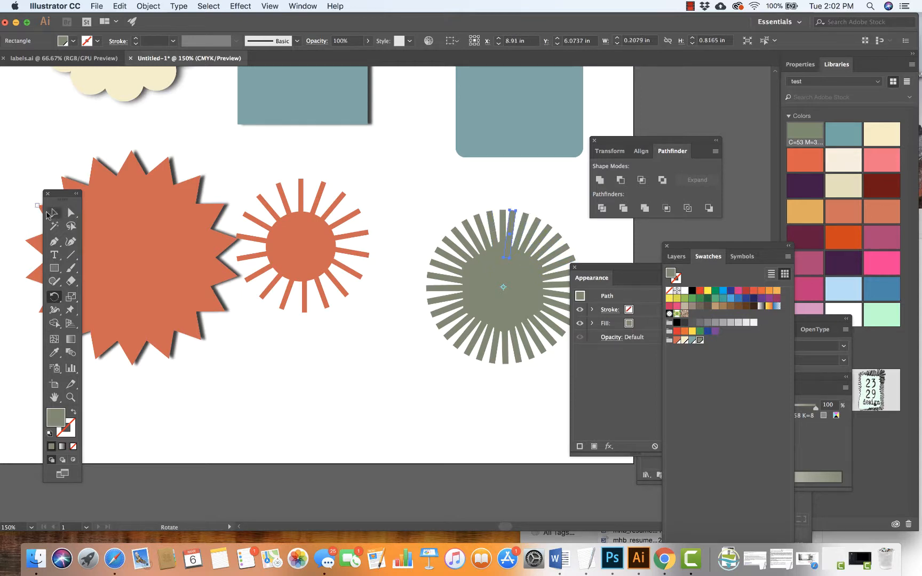
click(359, 197)
drag(387, 185, 588, 412)
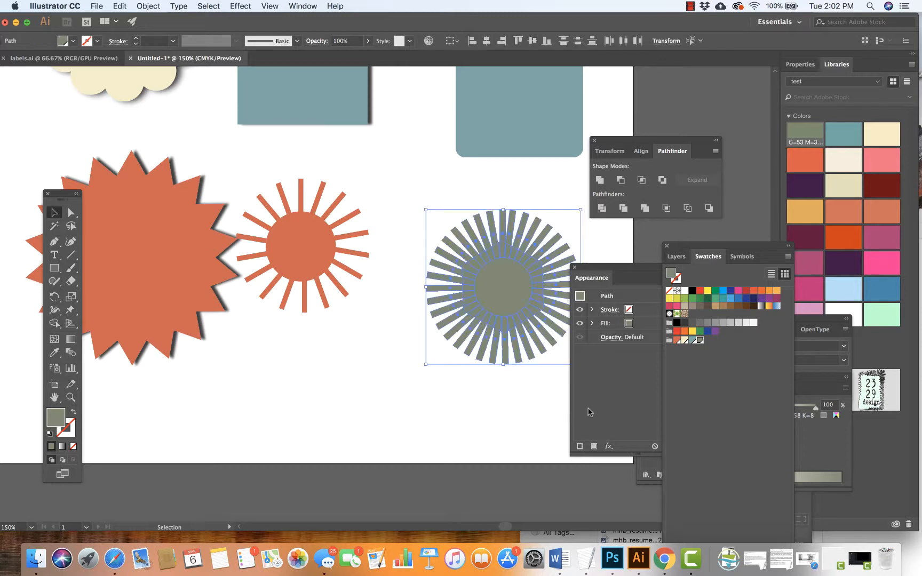
click(600, 180)
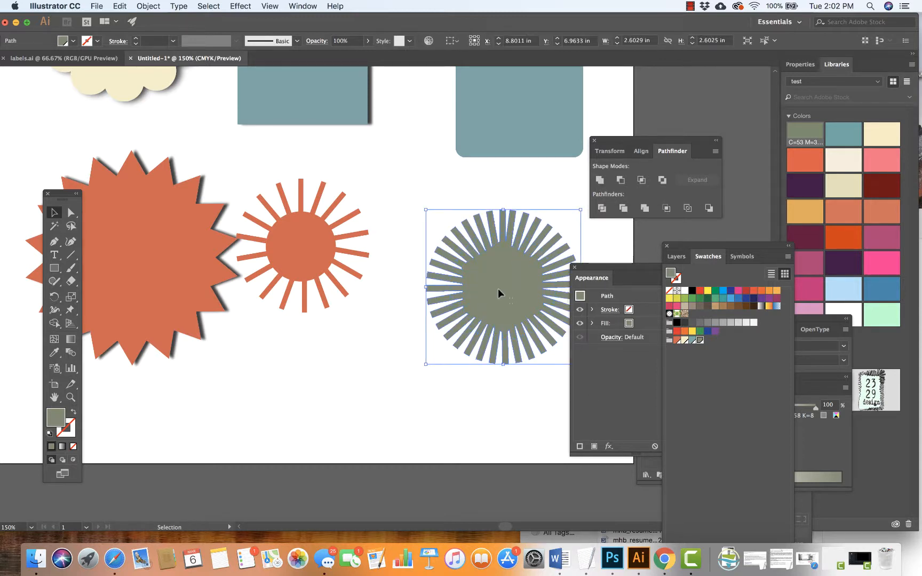
Step: Move the united green spoked shape up and place it centred just below the teal tag with the ring on top
drag(498, 288, 485, 288)
click(456, 401)
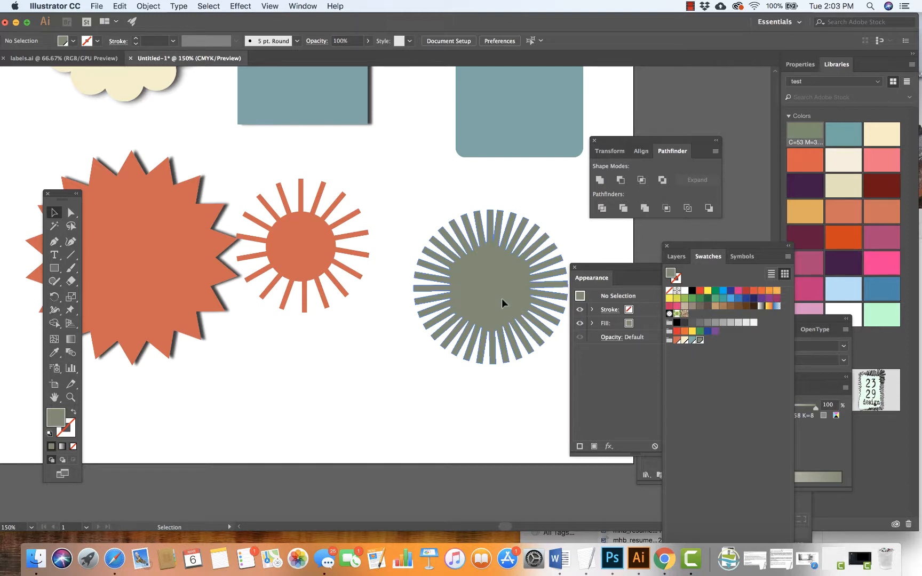
drag(502, 299, 502, 278)
key(a)
key(super+minus)
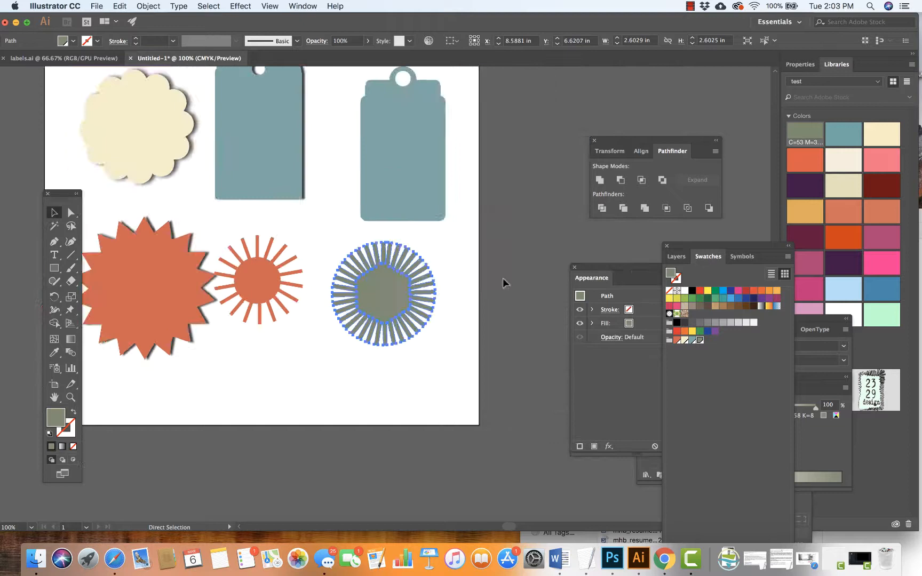
key(super+minus)
key(v)
click(382, 359)
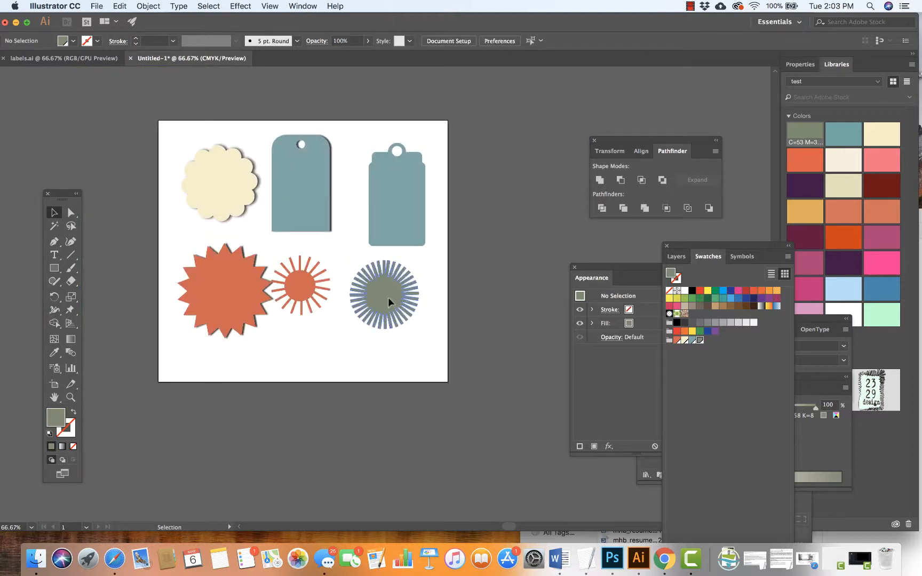
drag(389, 298, 403, 292)
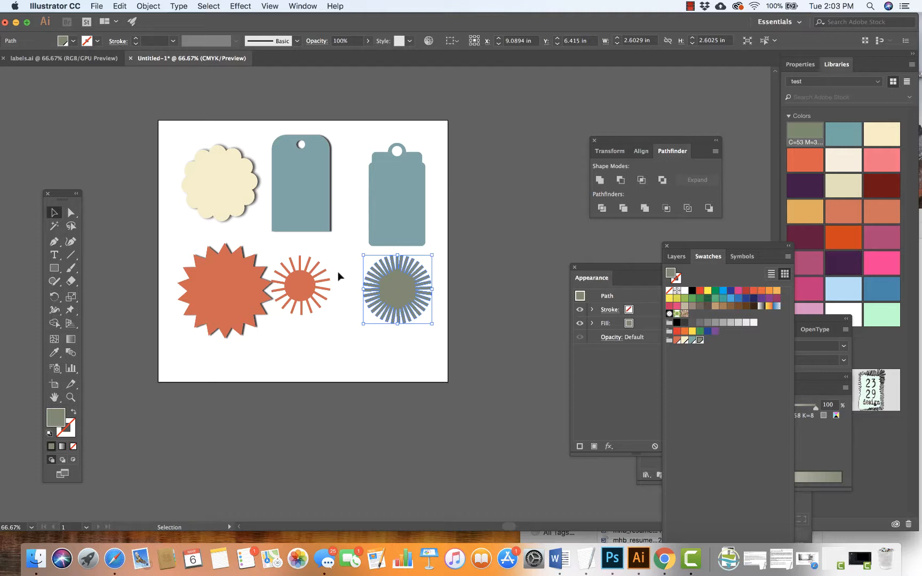
Step: Extend the artboard downward to a height of about 13.47 in, then deselect everything
click(53, 385)
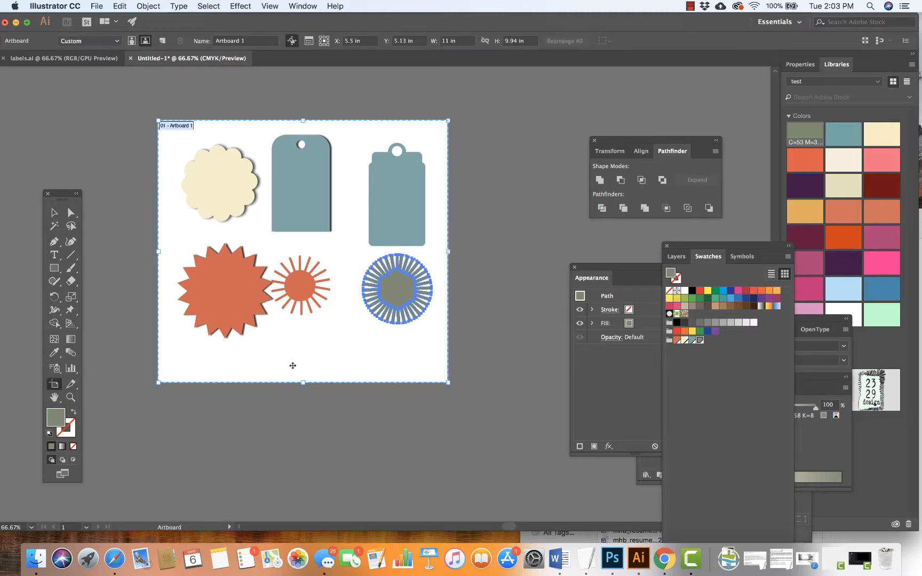
drag(305, 381, 307, 475)
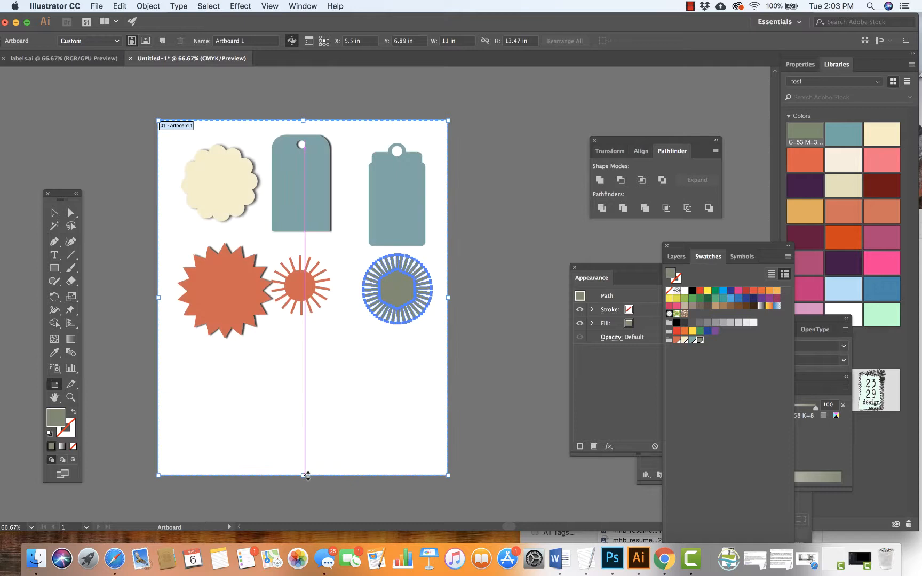
key(v)
click(281, 415)
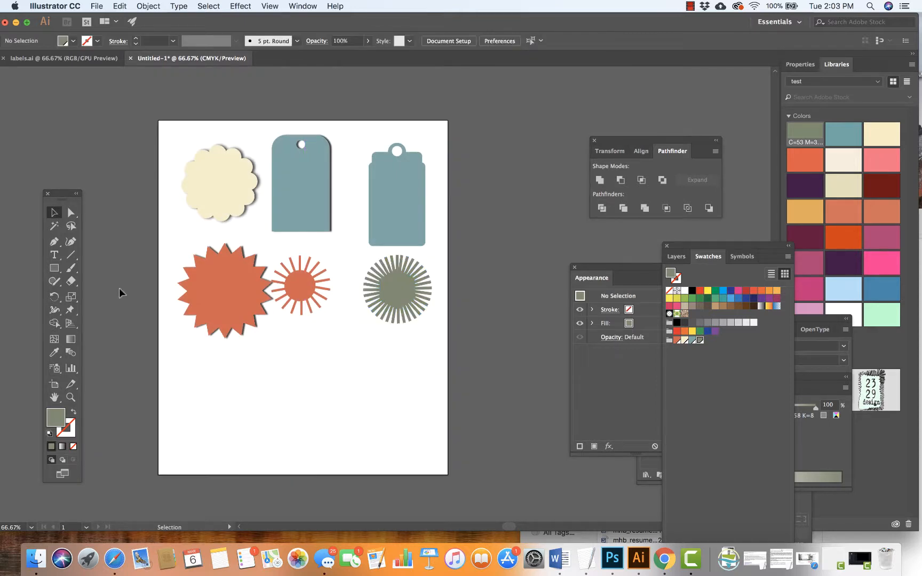
Step: Draw an olive green hexagon about 3.20 × 2.77 in in the empty area below the orange starburst
click(53, 268)
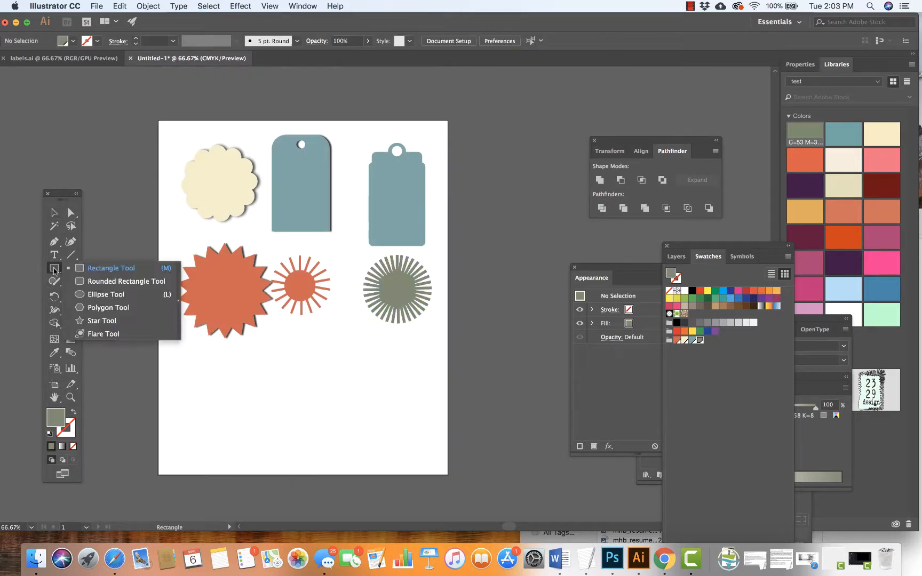
click(81, 308)
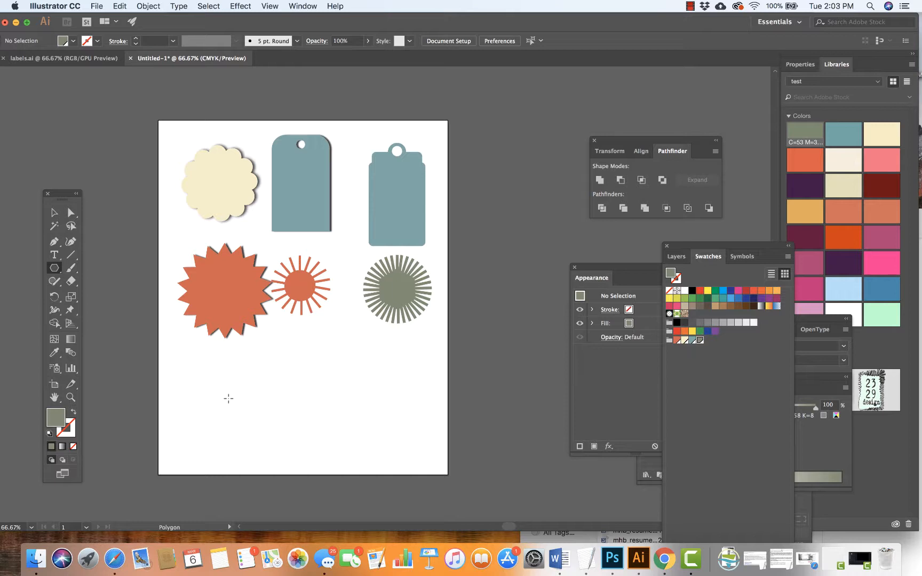
drag(219, 391, 245, 424)
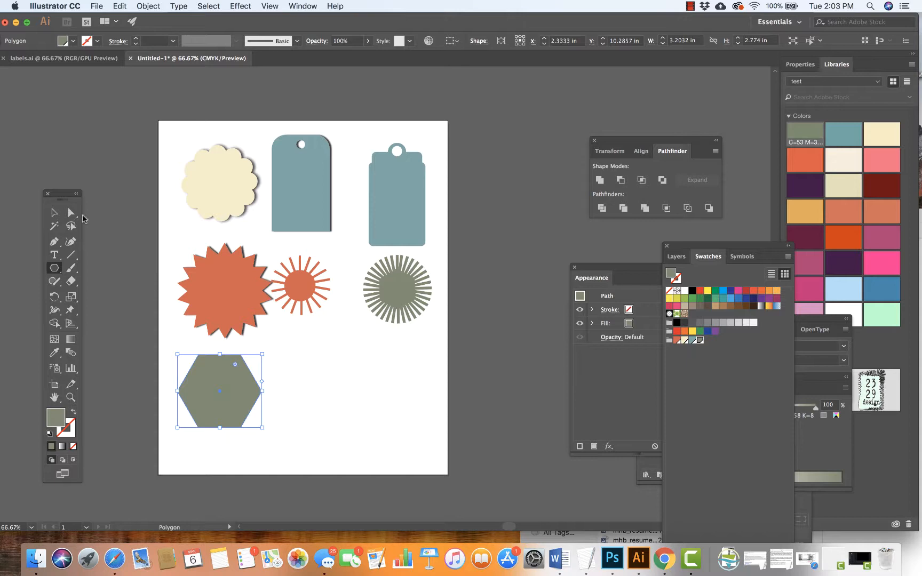
Step: Move the new hexagon to the lower middle of the artboard and the orange spoked circle off the artboard beside the teal tag
click(55, 214)
drag(197, 386, 298, 396)
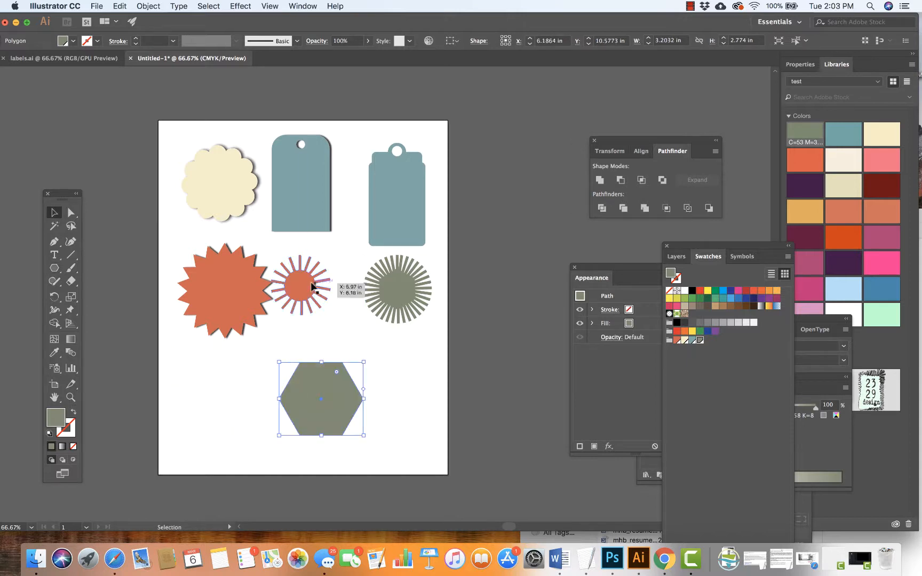
drag(303, 276, 520, 155)
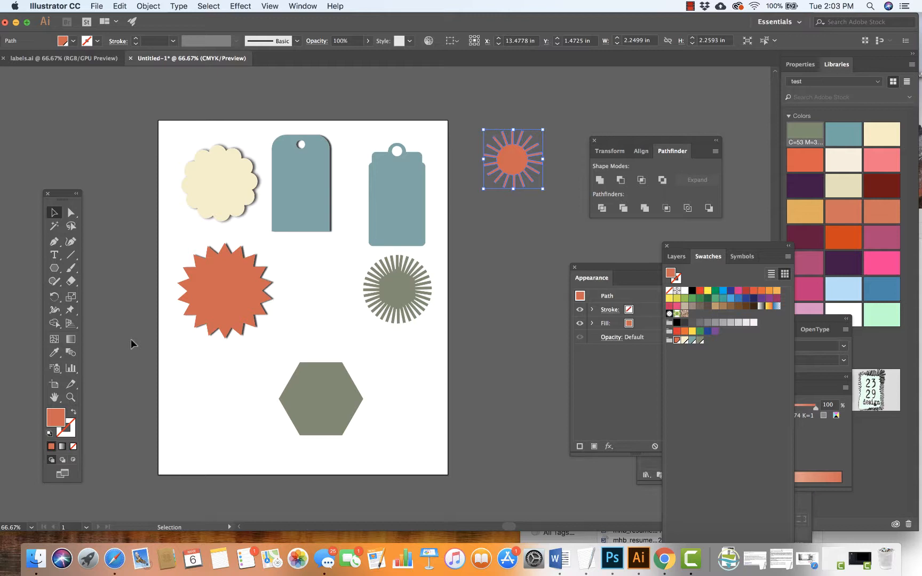
Step: Draw a thin vertical rectangle about 0.19 × 1.74 in overlapping the hexagon's top edge and give it the hexagon's green fill
click(56, 268)
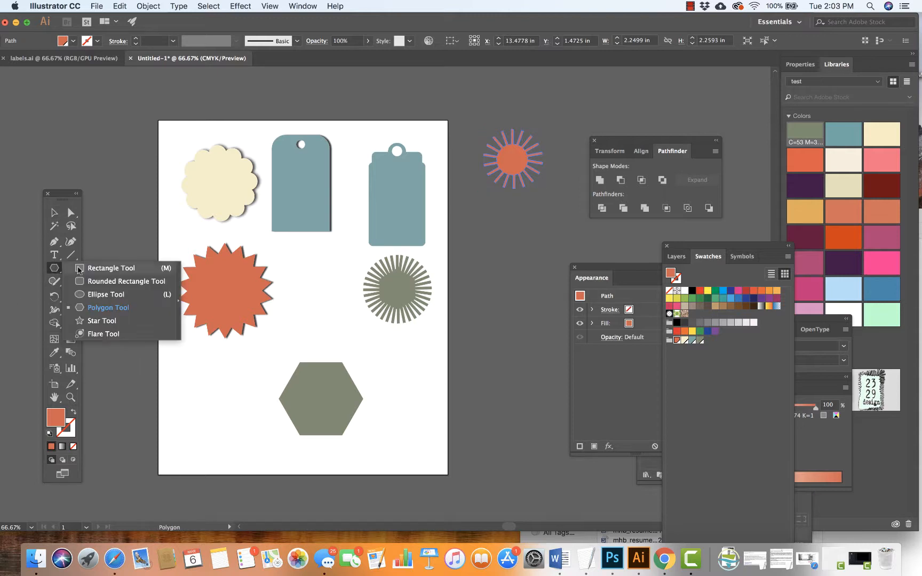
drag(83, 271, 84, 272)
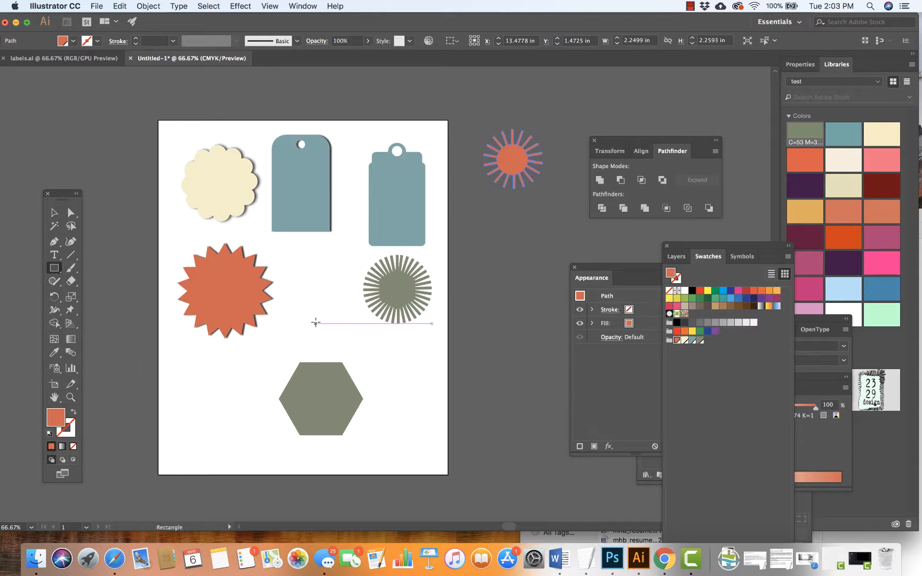
drag(315, 322, 321, 346)
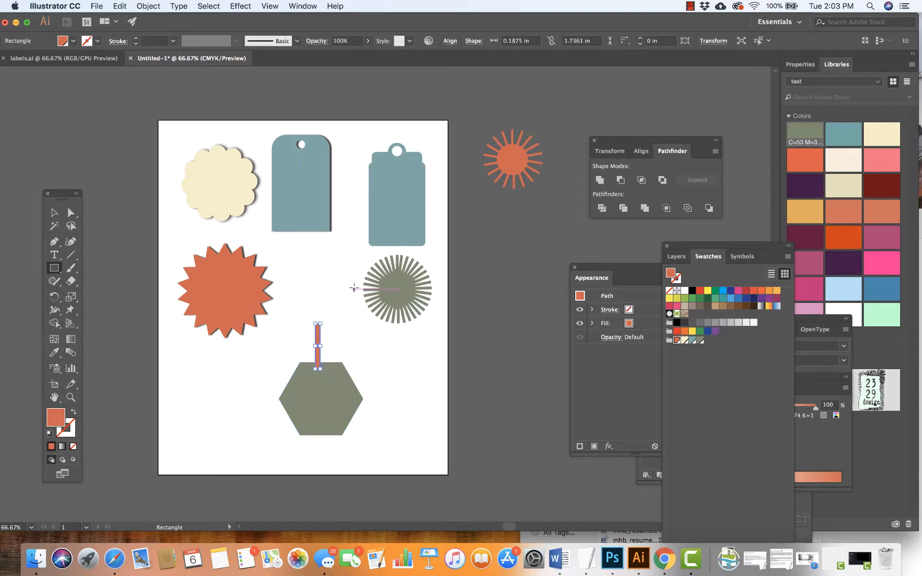
key(i)
click(337, 383)
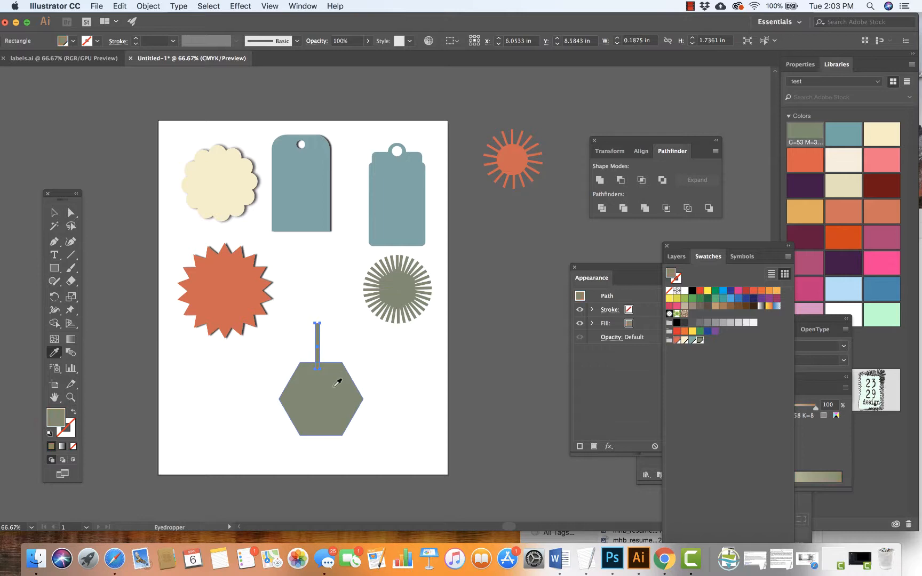
Step: Select the thin rectangle together with the hexagon and align them to their horizontal centres
click(54, 212)
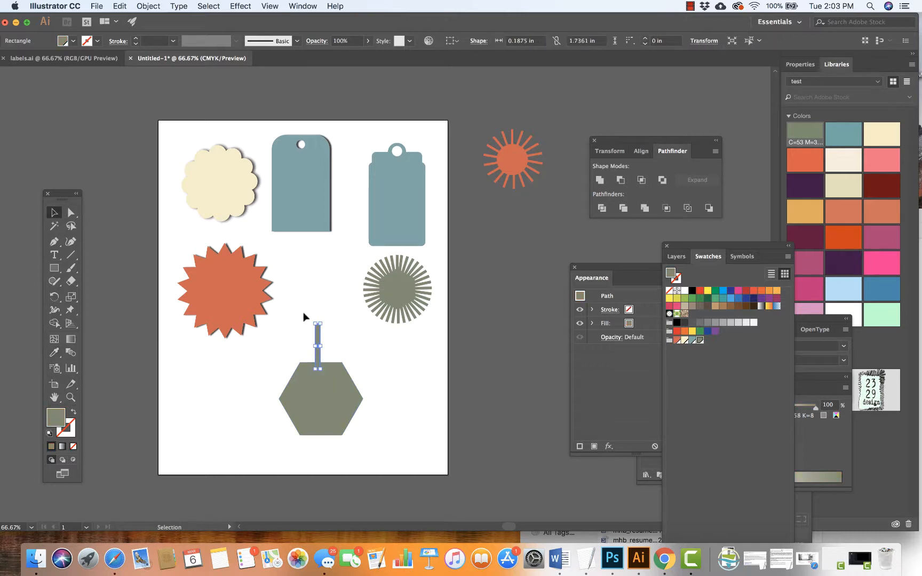
drag(299, 317, 310, 336)
drag(342, 407, 354, 436)
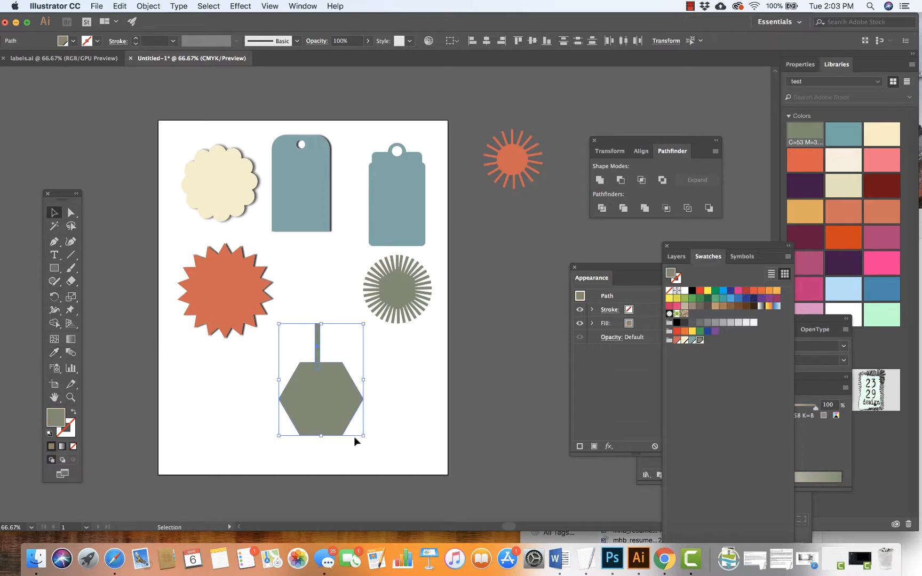
click(485, 43)
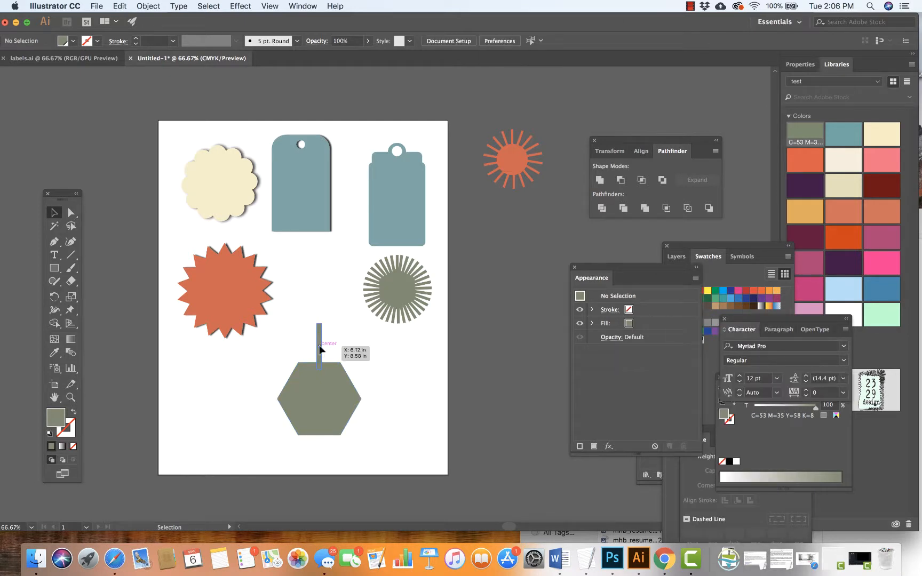
Step: Create a copy of the thin rectangle rotated about 10° around the hexagon's centre
click(320, 350)
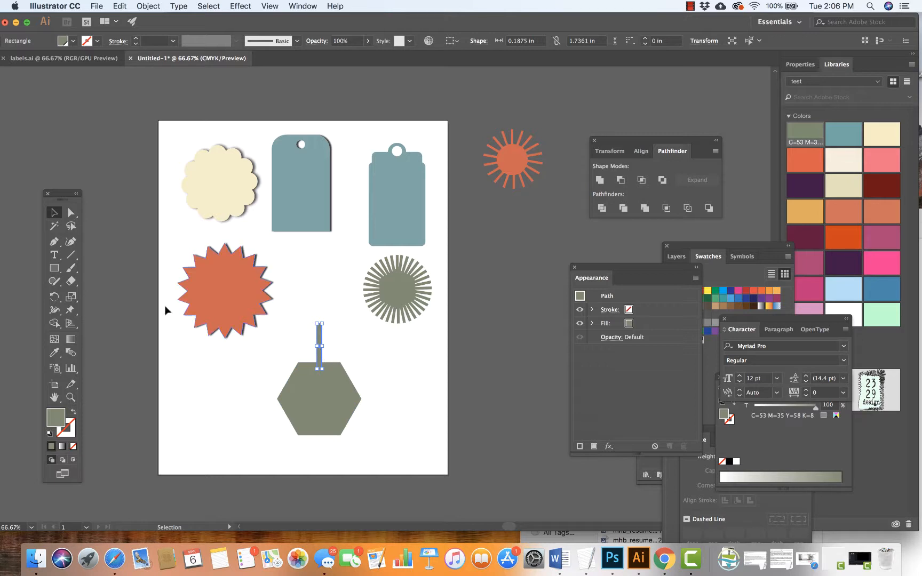
click(54, 299)
click(99, 297)
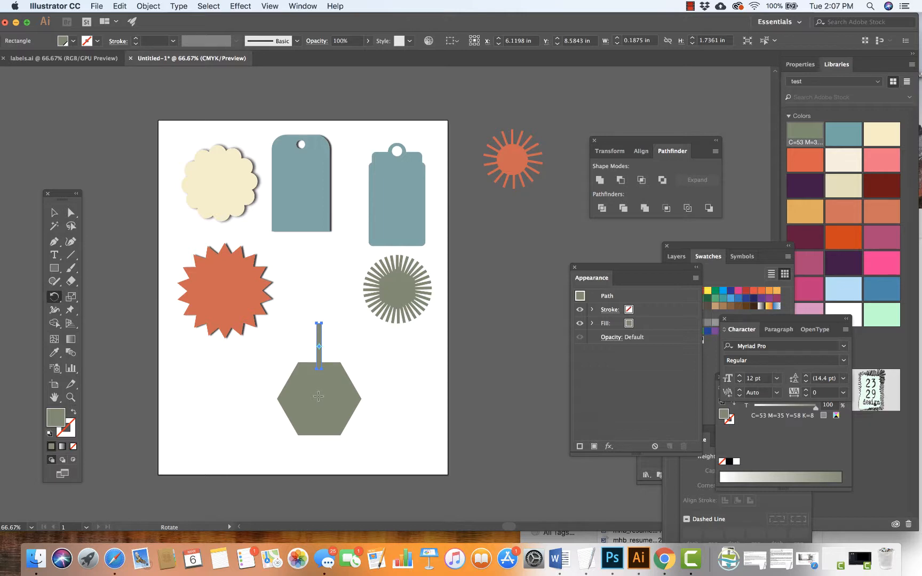
alt+click(320, 396)
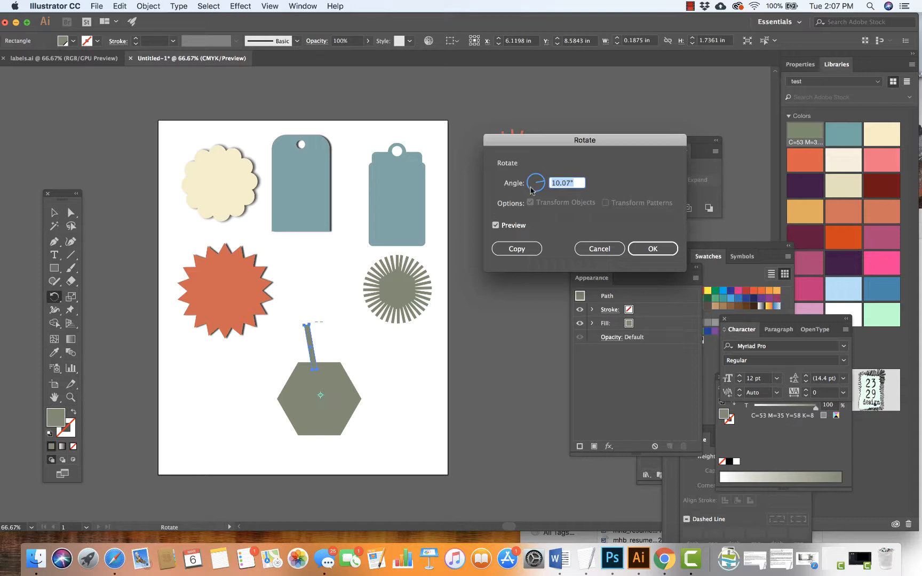
click(569, 182)
click(519, 247)
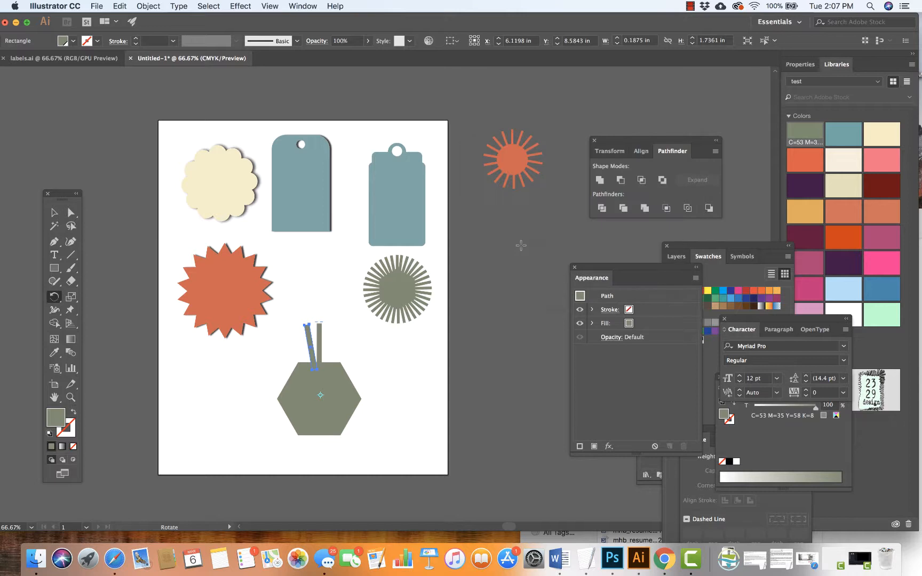
Step: Repeat the rotated copy of the thin rectangle around the hexagon's centre until the spokes form a full ring
key(super+d)
key(super+d)
key(super+d)
key(super+d)
key(super+d)
key(super+d)
key(super+d)
key(super+d)
key(super+d)
key(super+d)
key(super+d)
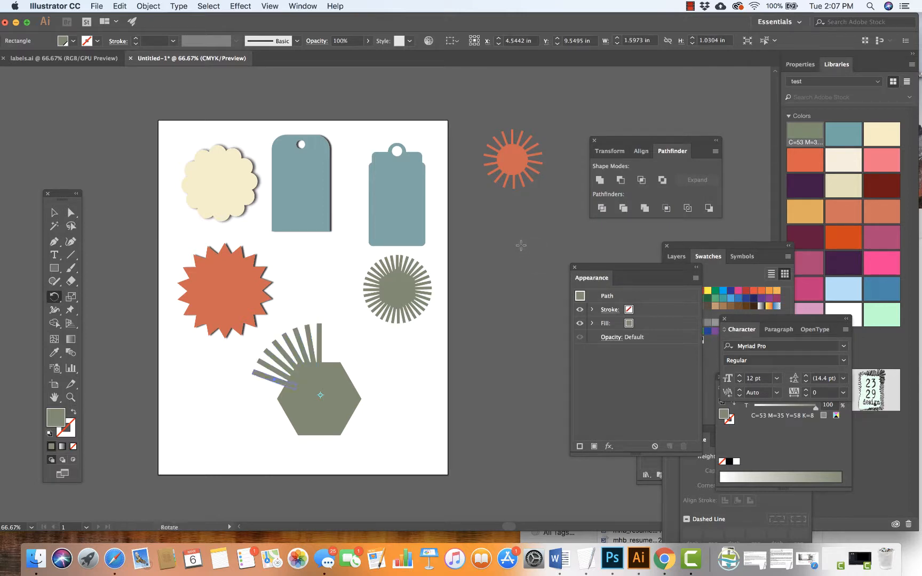
key(super+d)
key(super+d)
key(super+d)
key(super+d)
key(super+d)
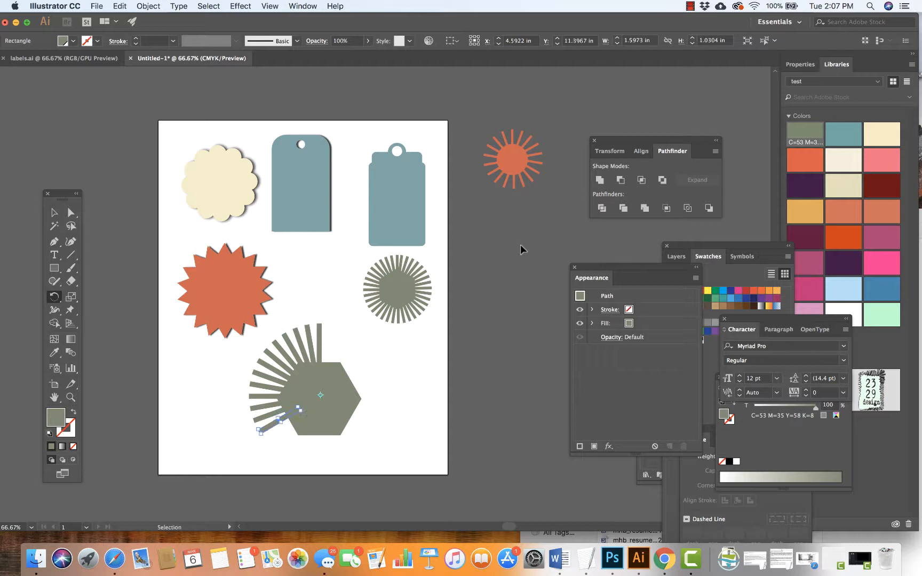
key(super+d)
key(super+d)
key(super+d)
key(super+d)
key(super+d)
key(super+d)
key(super+d)
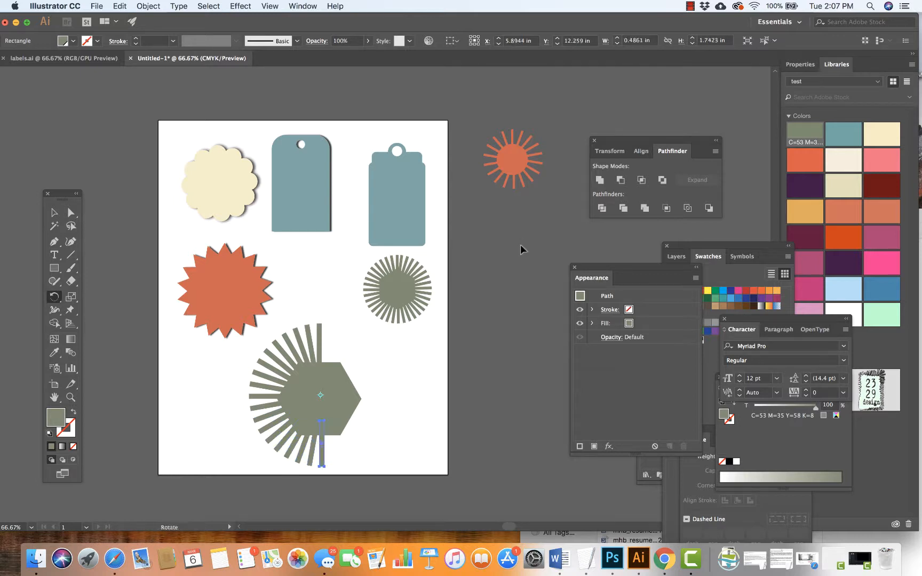
key(super+d)
key(super+d)
key(super+d)
key(super+d)
key(super+d)
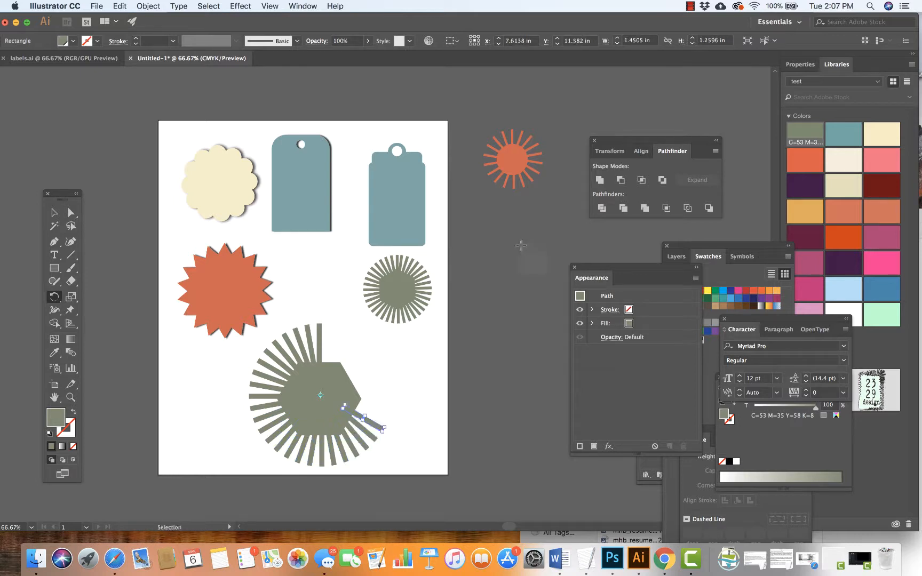
key(super+d)
key(super+d)
key(super+d)
key(super+d)
key(super+d)
key(super+d)
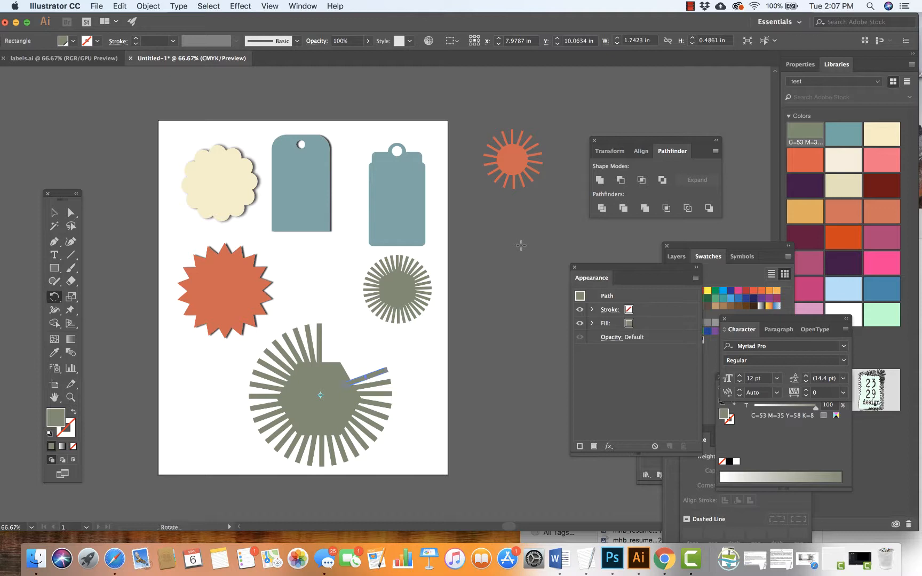
key(super+d)
key(super+d)
key(super+d)
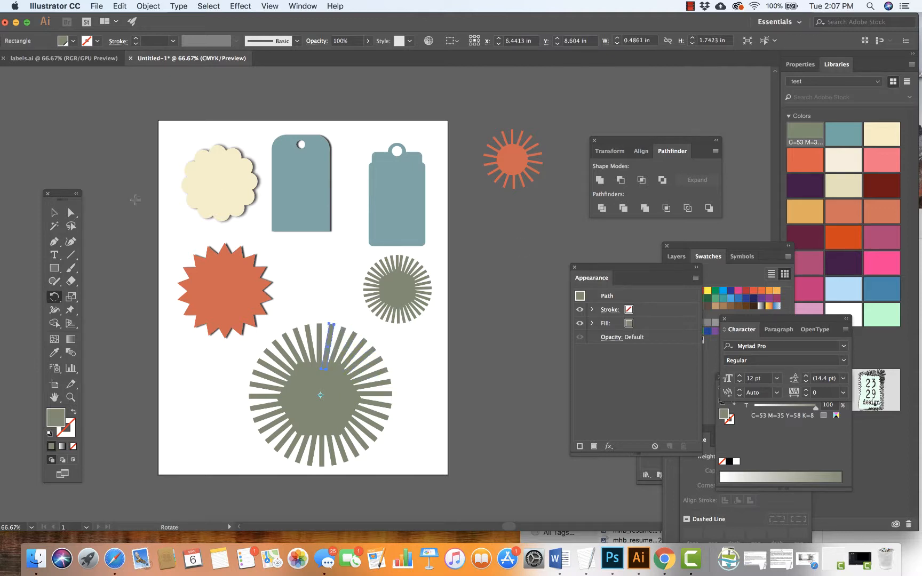
Step: Move the small green spoked shape off the artboard and the orange starburst up and left, clear of the large spoked hexagon
click(54, 213)
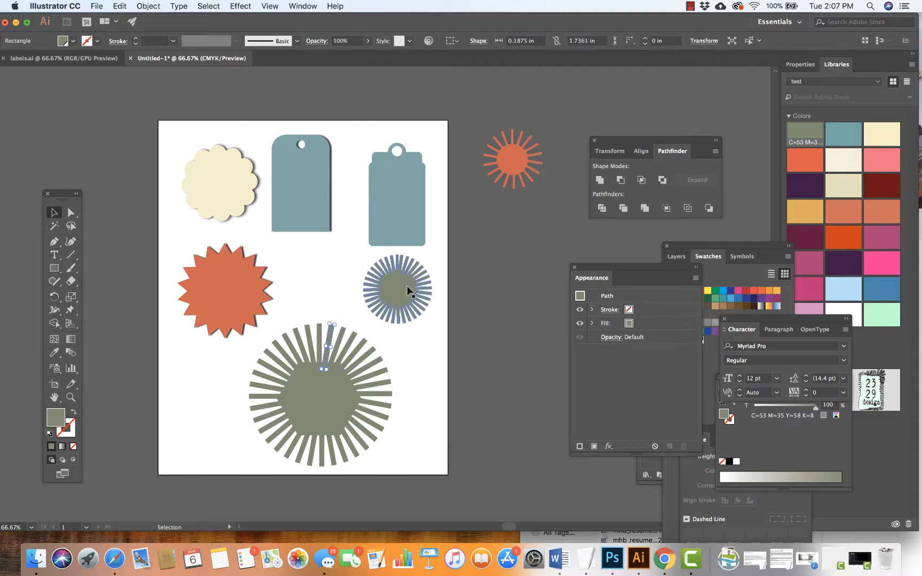
drag(404, 289, 497, 333)
click(395, 303)
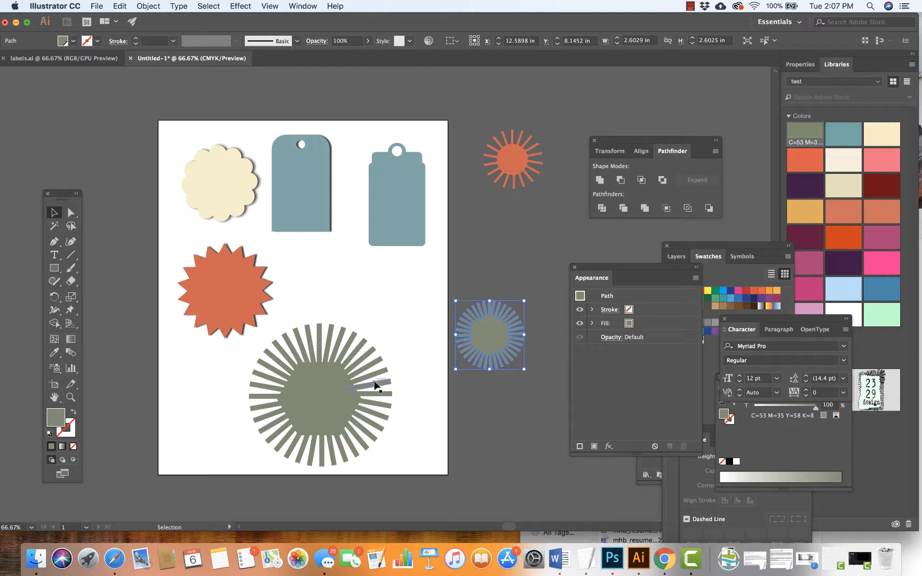
drag(220, 272, 188, 250)
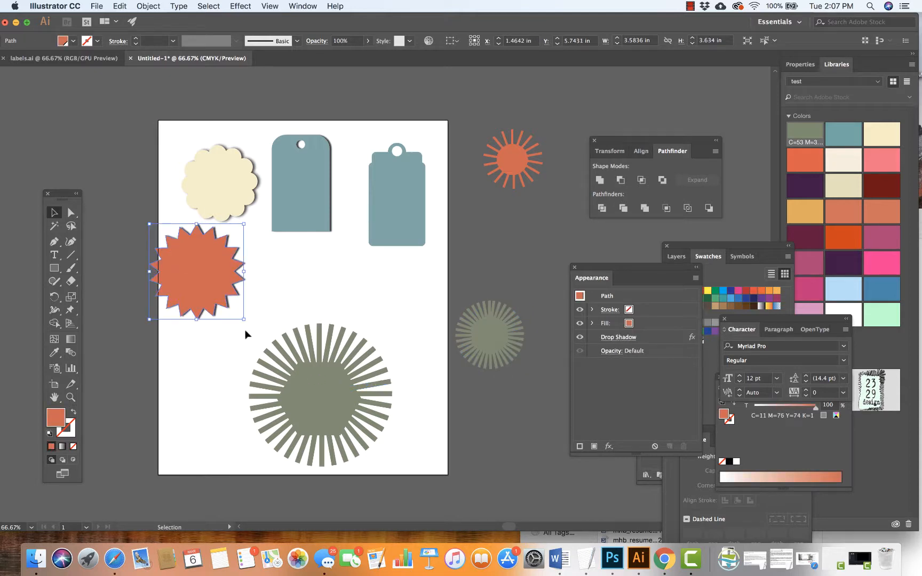
Step: Unite the large hexagon and all its spokes into one shape and move it slightly left
drag(245, 332, 397, 470)
click(600, 180)
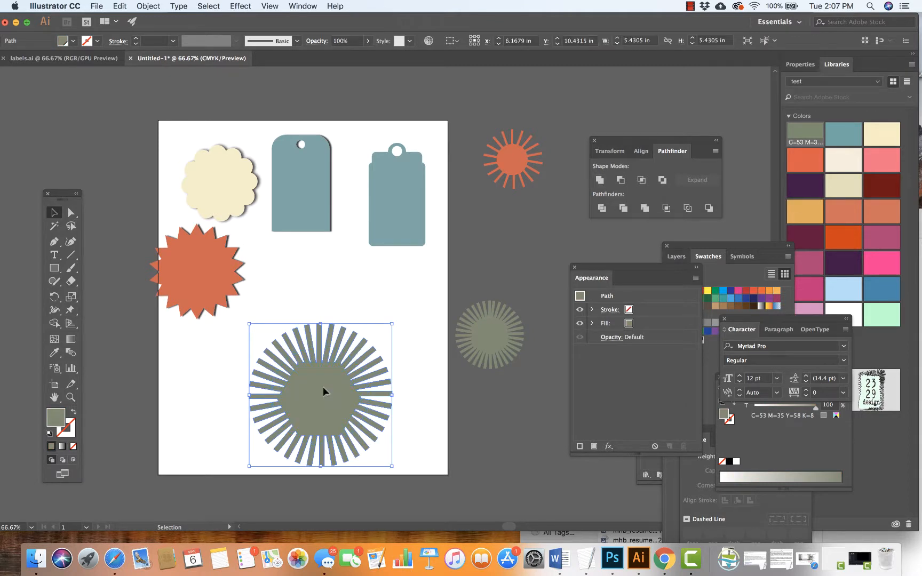
drag(323, 387, 277, 384)
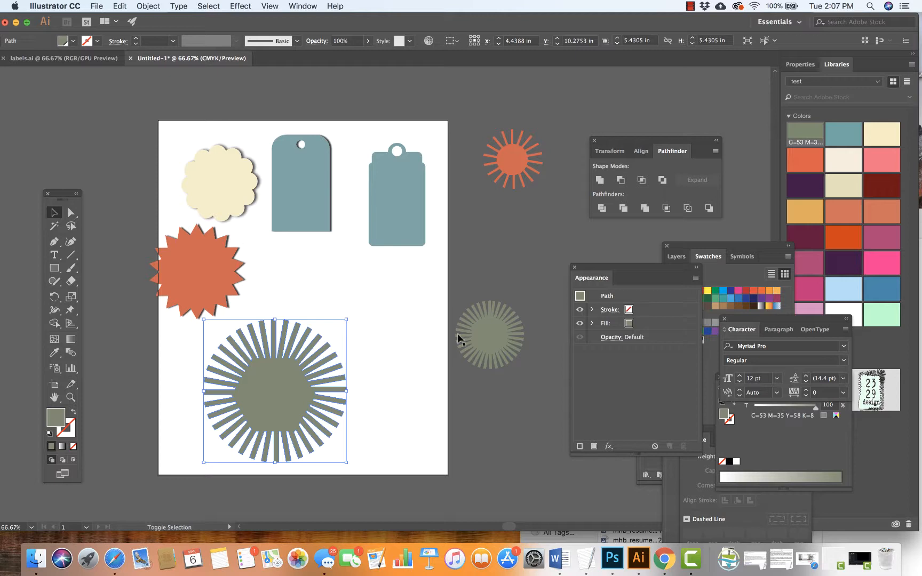
Step: Apply a Normal-mode drop shadow to the three spoked shapes with 75% opacity, 0.07 in X offset, 0 in Y offset and 0.02 in blur
shift+click(488, 329)
shift+click(515, 171)
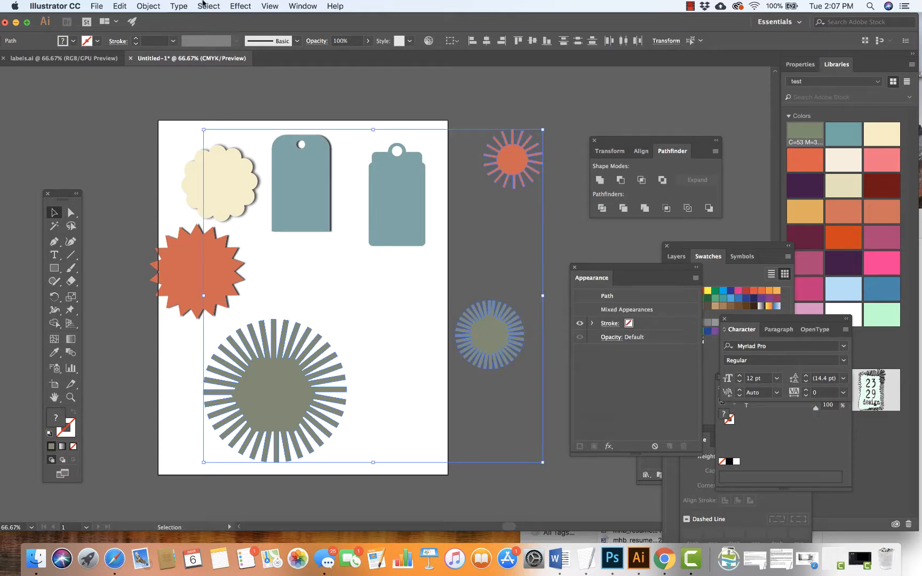
click(240, 6)
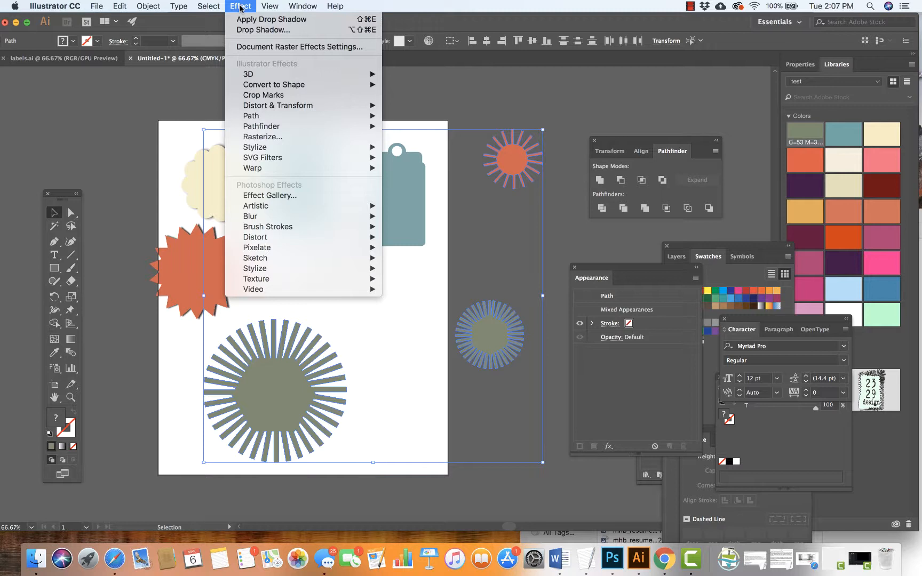
mouse_move(267, 150)
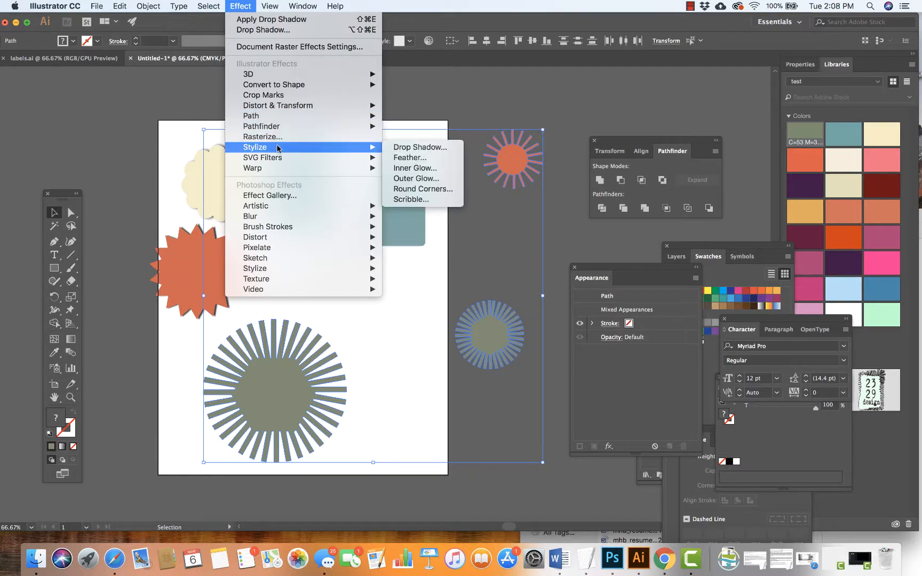
click(408, 149)
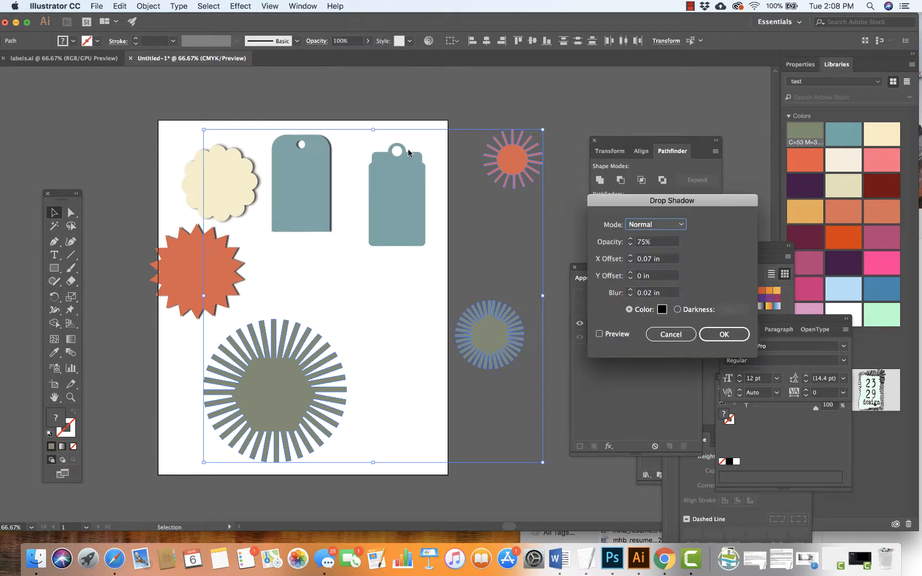
click(724, 334)
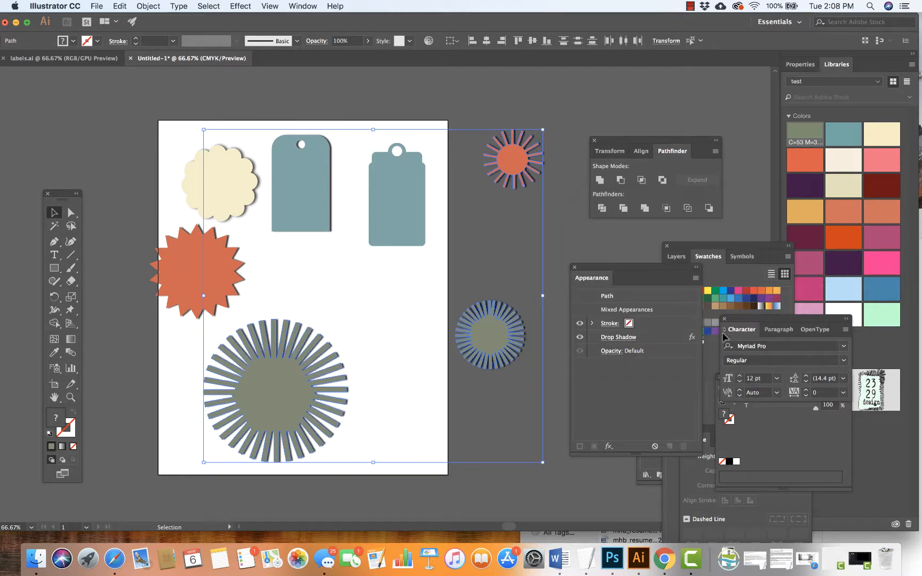
click(372, 302)
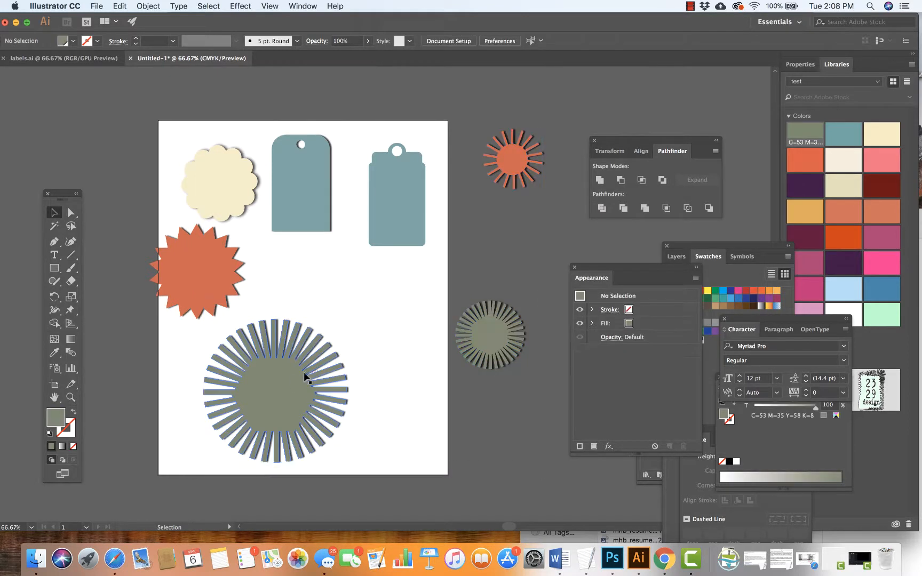
Step: Nudge the large spoked hexagon left and bring the small green and orange spoked shapes back onto the artboard to its right
drag(290, 377, 278, 378)
drag(489, 330, 400, 304)
drag(508, 153, 383, 389)
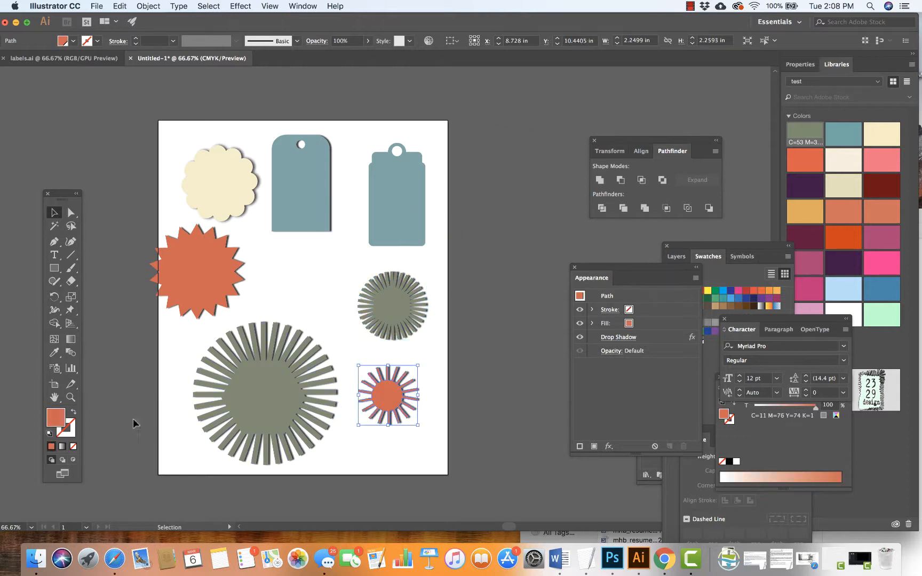
Step: Extend the artboard's right edge to make it 13.6 in wide
click(54, 384)
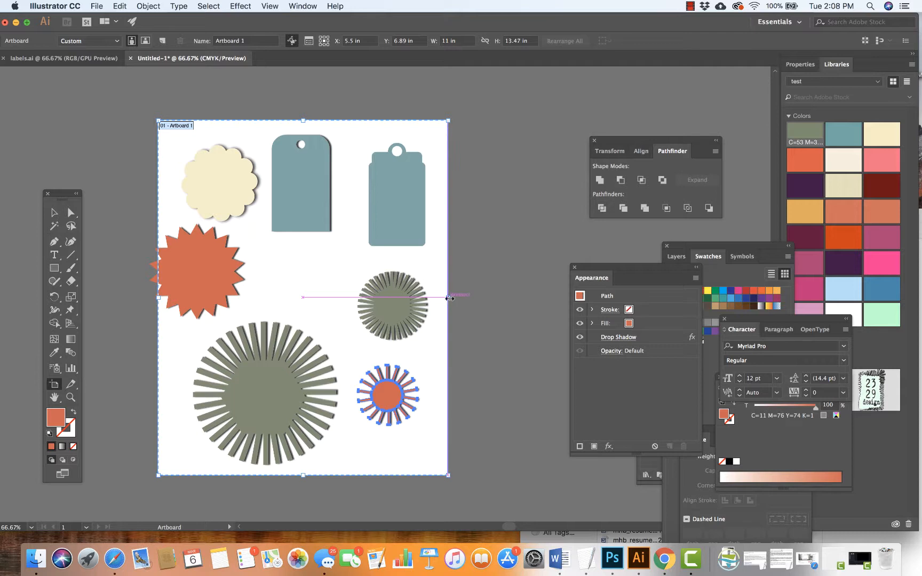
drag(450, 298, 516, 298)
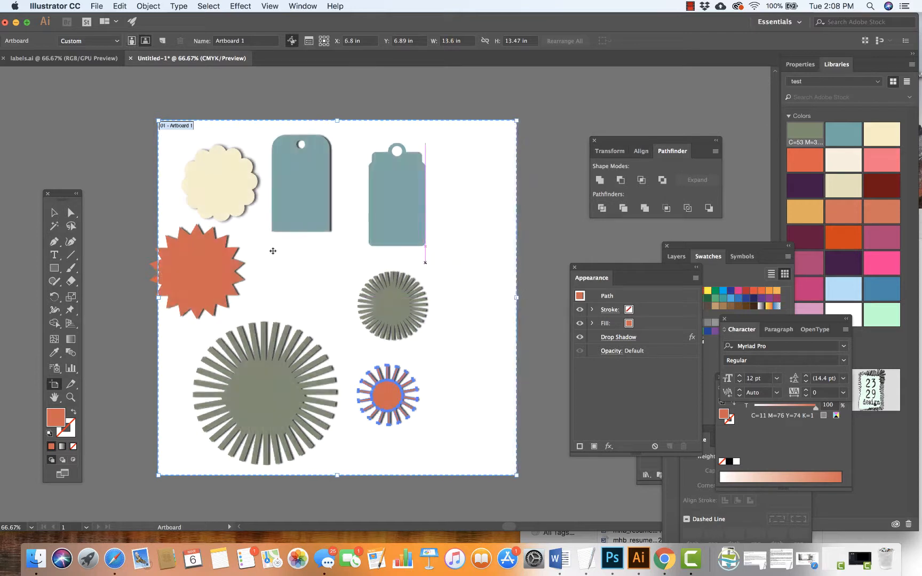
key(v)
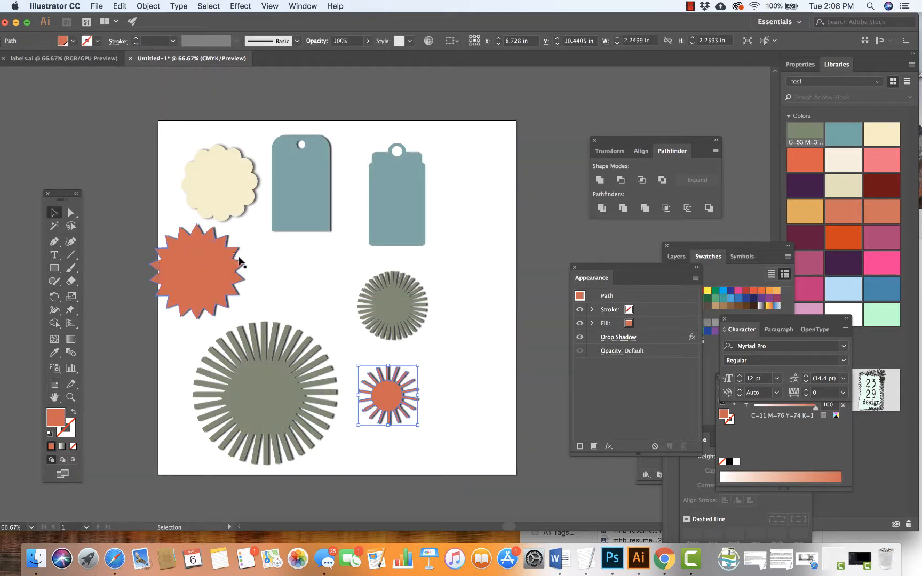
Step: Shift the orange starburst, the second teal tag and the three spoked shapes rightward to spread them over the widened artboard
drag(241, 262, 276, 263)
drag(404, 210, 445, 208)
drag(392, 305, 427, 302)
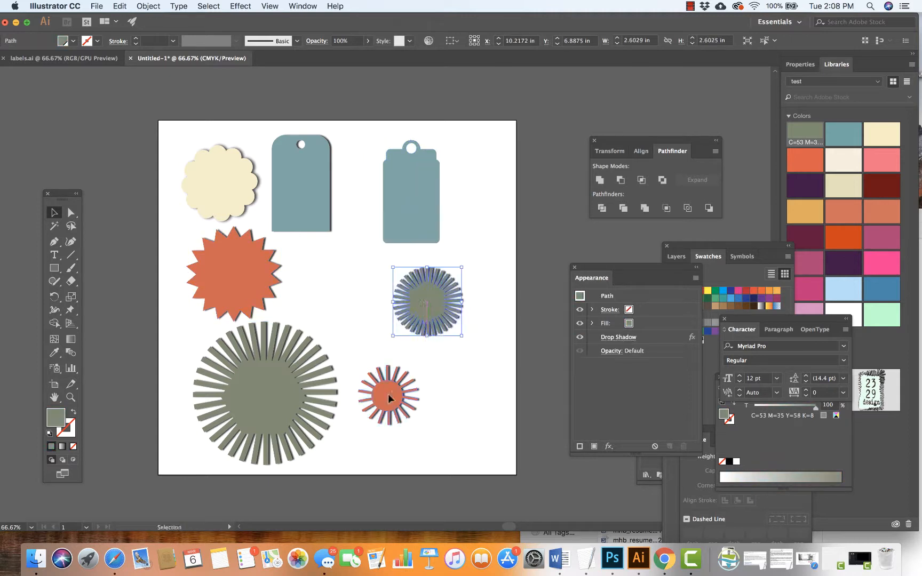
drag(389, 398, 428, 398)
drag(264, 382, 299, 382)
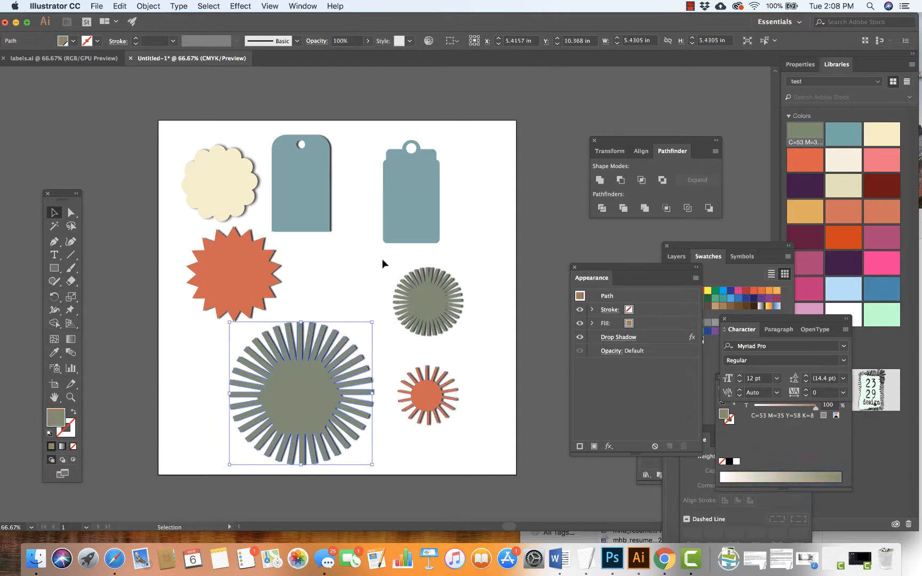
Step: Apply a Normal-mode drop shadow to the ring-topped teal tag with 75% opacity, 0.07 in X offset, 0 in Y offset and 0.02 in blur
click(417, 230)
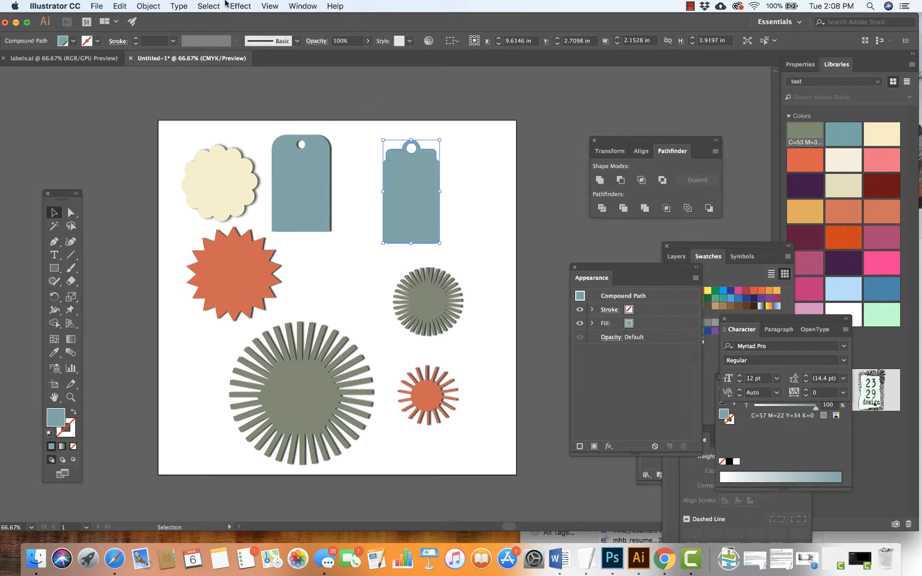
click(240, 7)
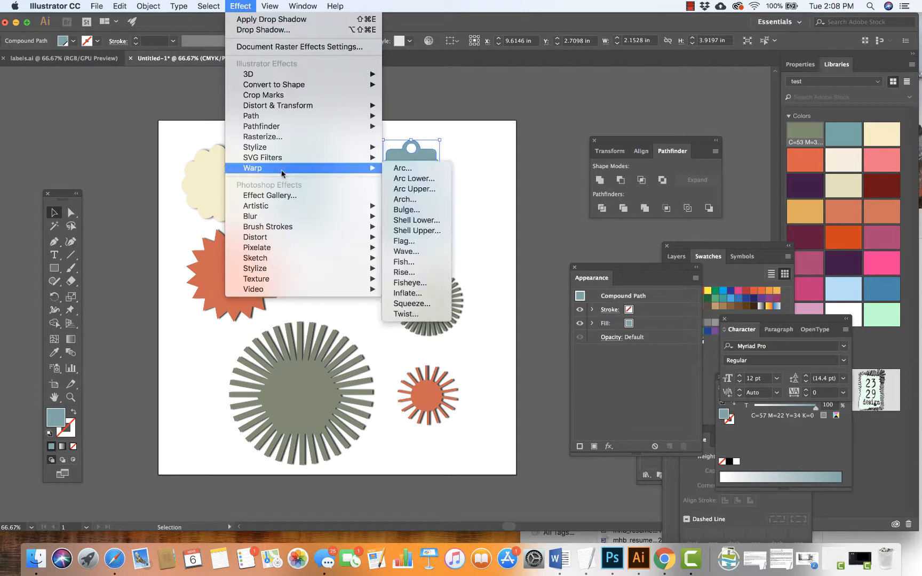
mouse_move(294, 148)
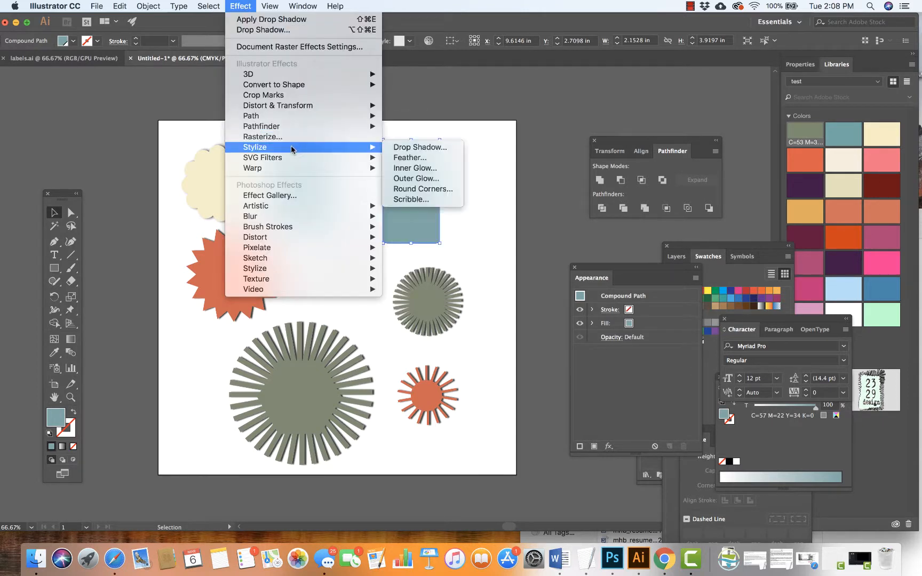
click(395, 150)
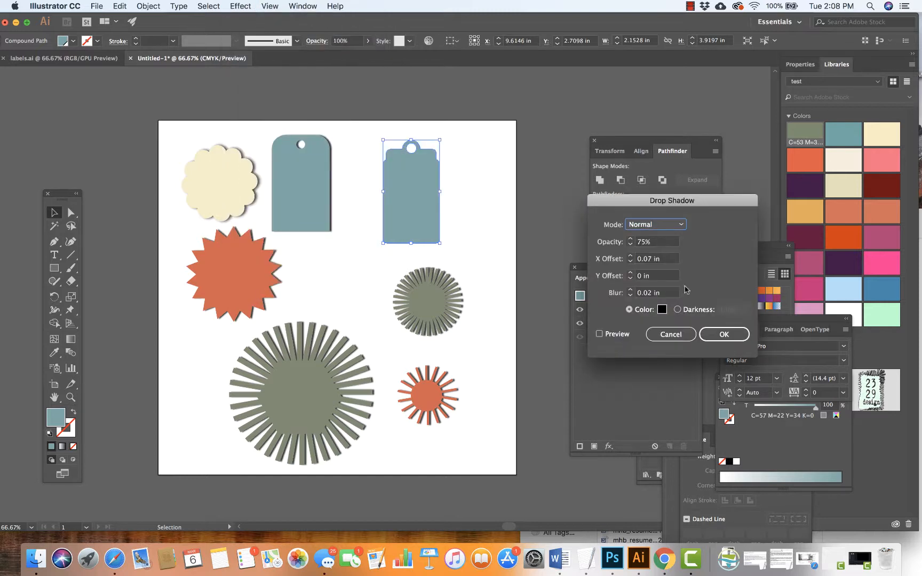
click(721, 335)
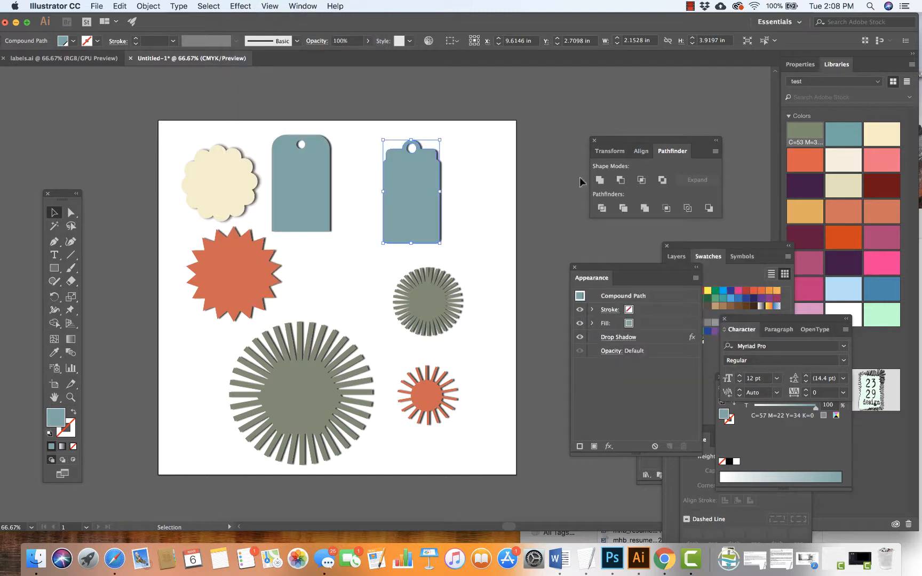
click(477, 230)
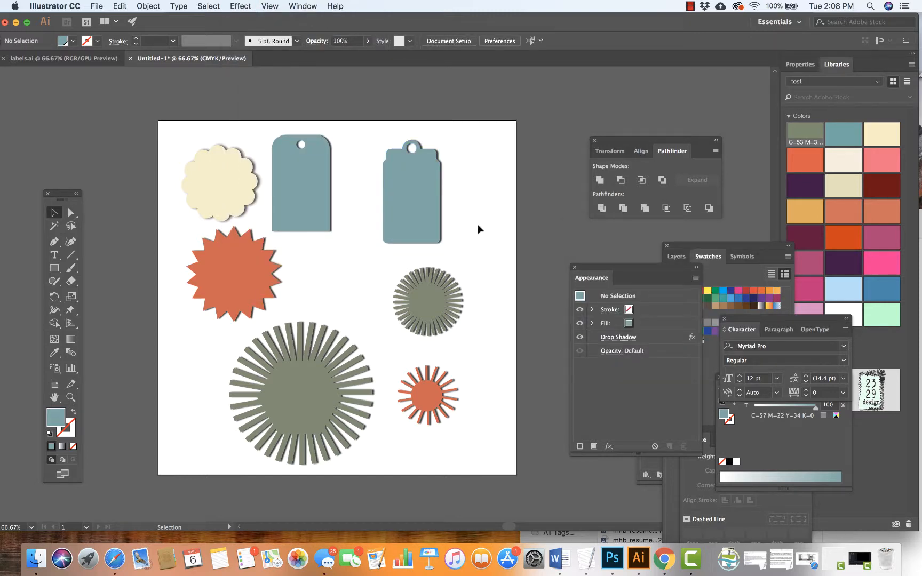